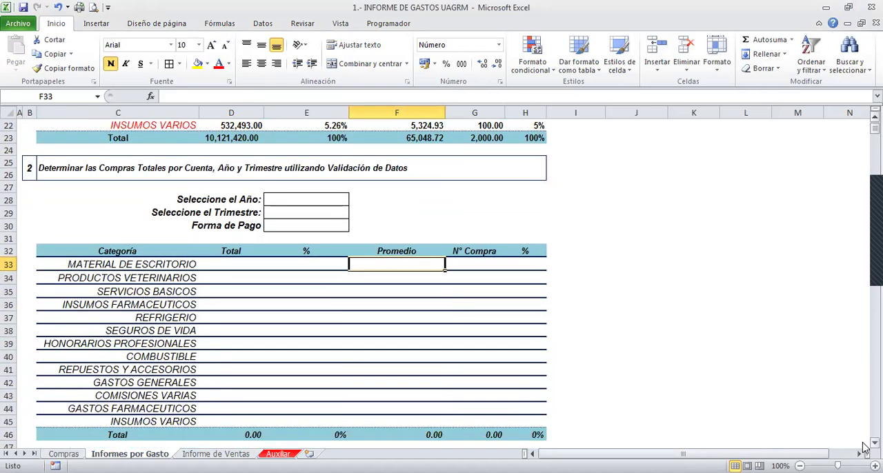
scroll(864, 447, "down", 2)
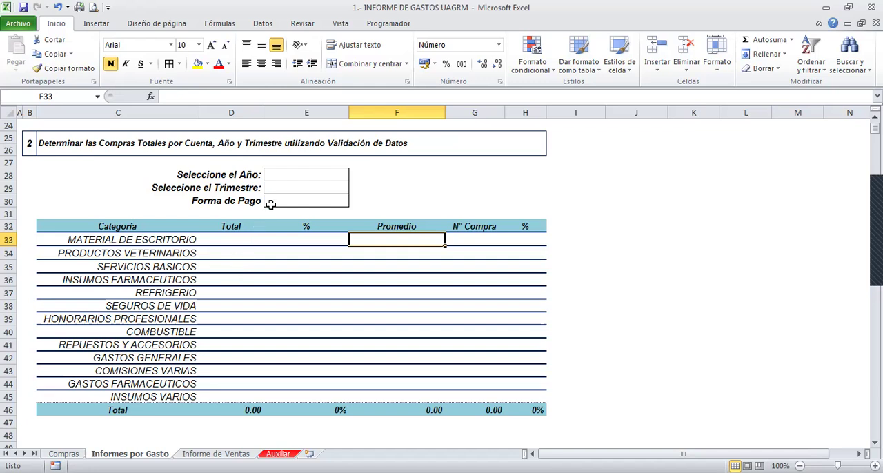
- Select the year input cell E28 beside "Seleccione el Año" and bring up the data tools
left_click(303, 174)
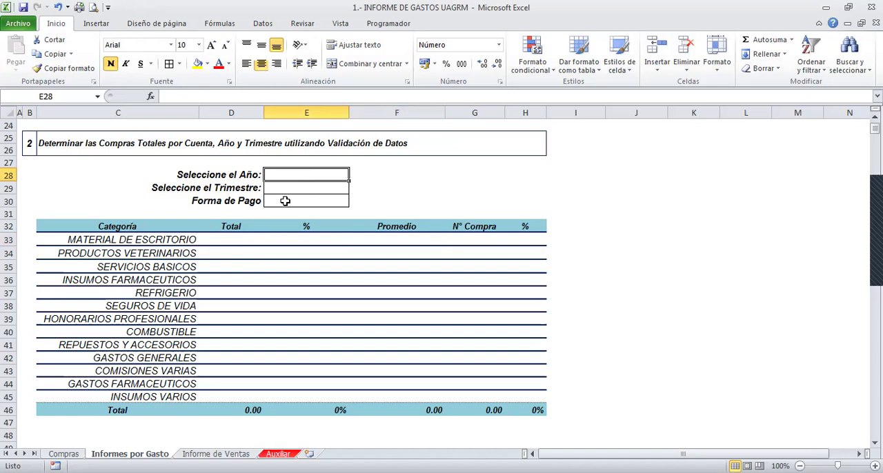
left_click(407, 82)
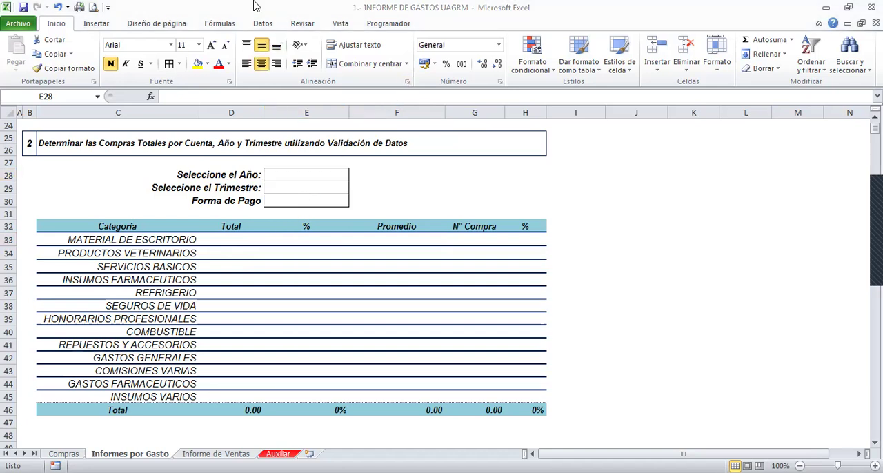
left_click(339, 66)
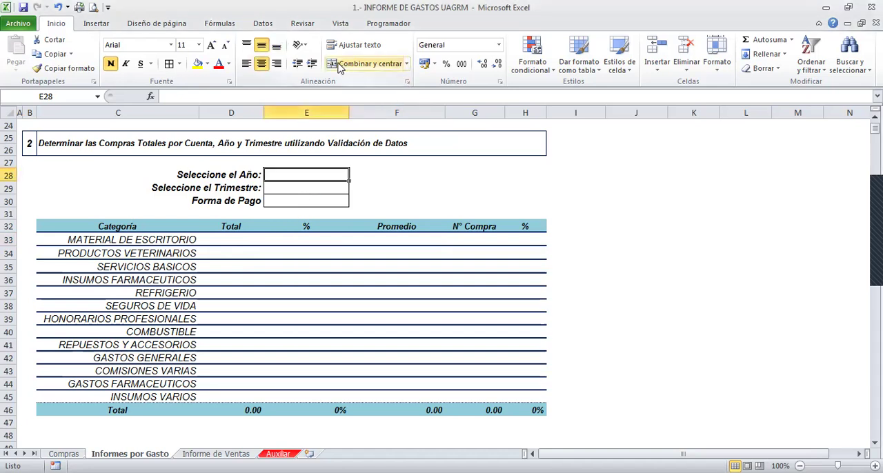
left_click(258, 26)
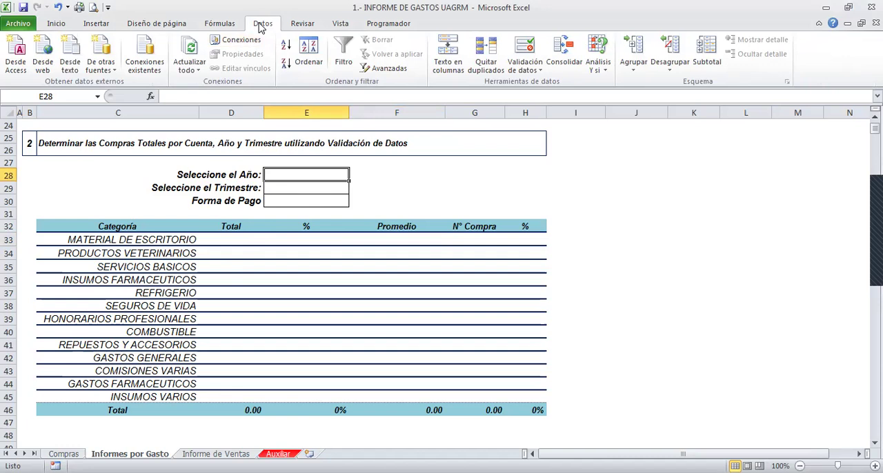
key("ctrl+2")
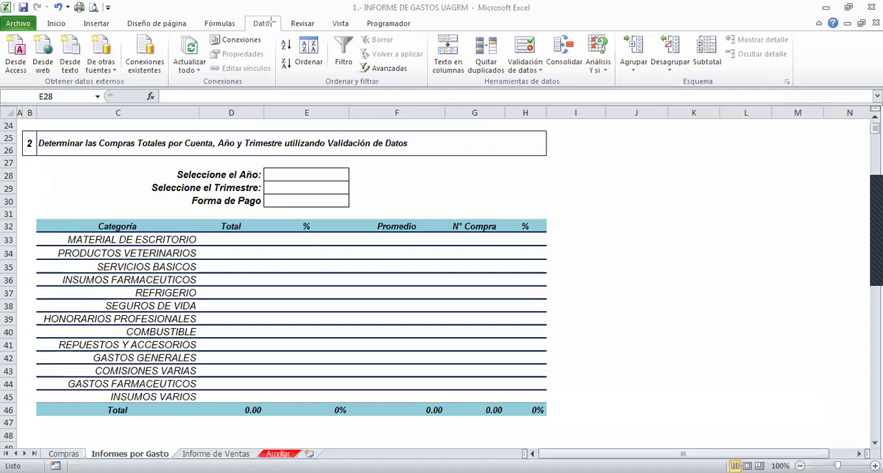
left_click_drag(239, 12, 290, 44)
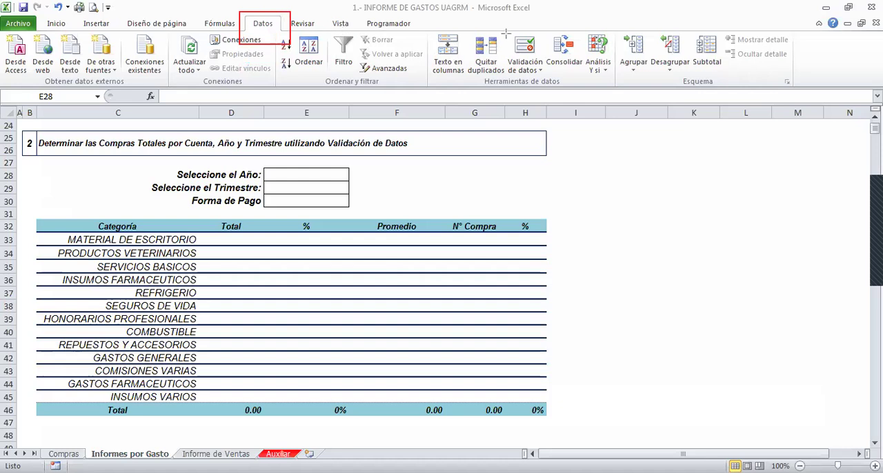
mouse_move(502, 26)
left_mouse_down()
mouse_move(555, 64)
mouse_move(547, 78)
left_mouse_up()
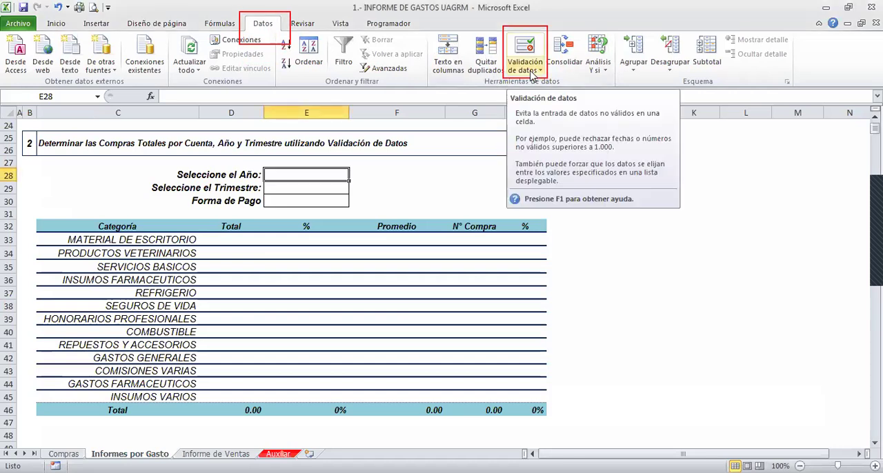
- Start a data validation rule for cell E28 that allows values from a list (Lista)
left_click(532, 71)
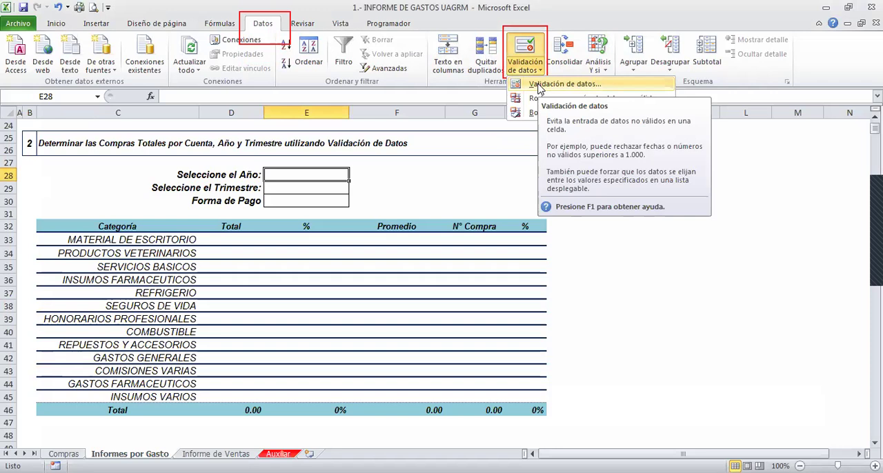
left_click(539, 85)
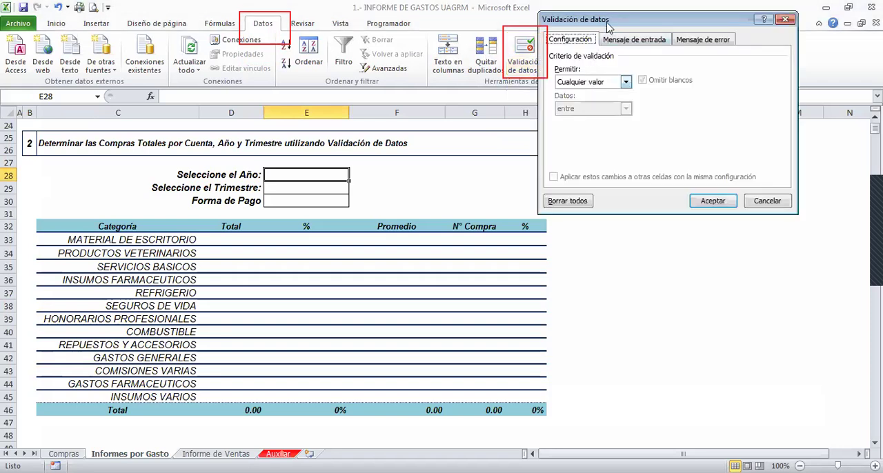
left_click_drag(609, 26, 650, 77)
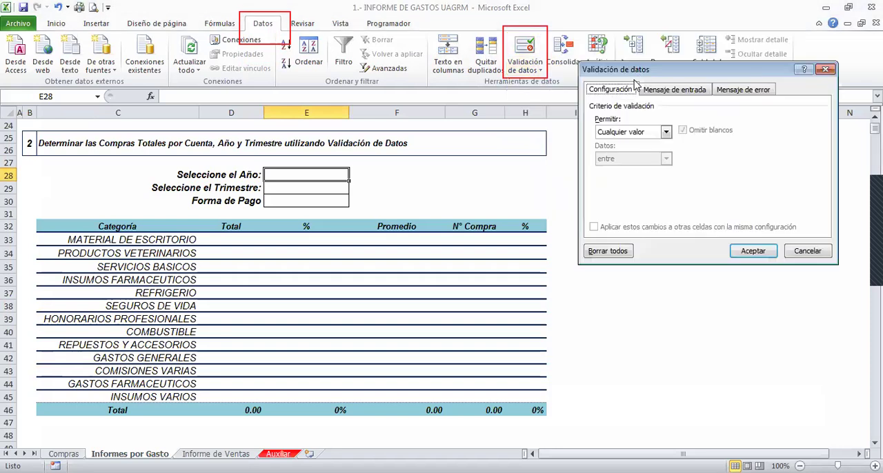
left_click(625, 131)
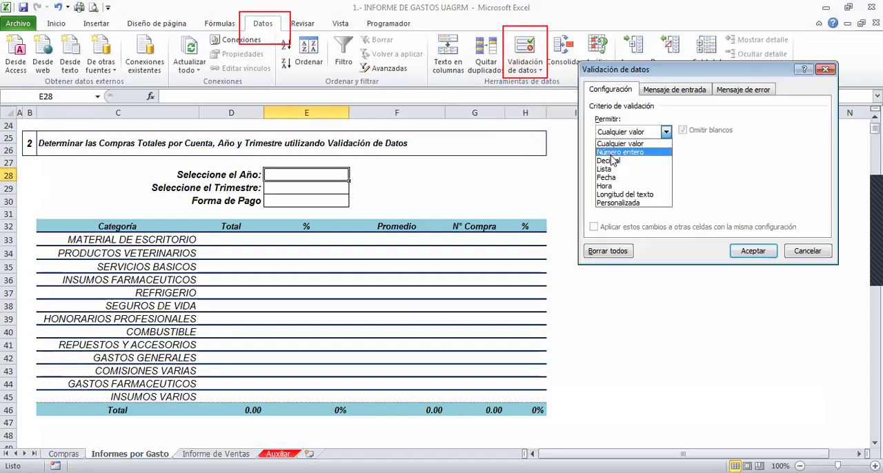
left_click(611, 169)
left_click(606, 184)
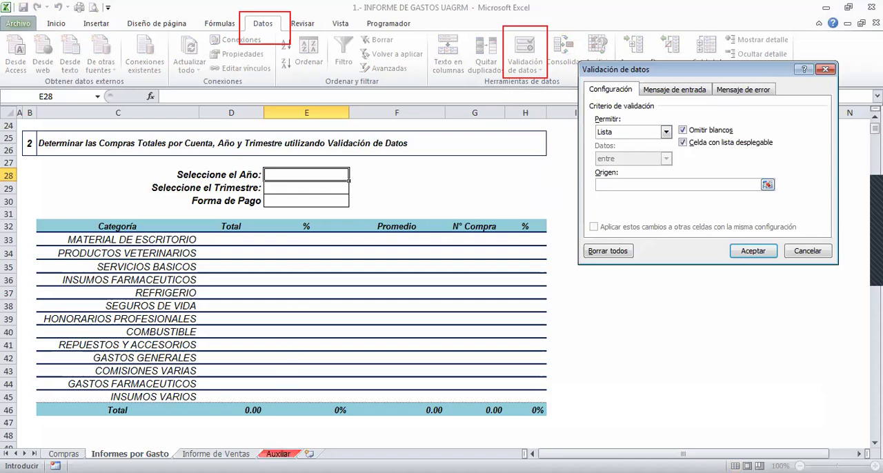
- Set the list source to the Años range L3:L10 on the Auxiliar sheet and apply the rule
left_click(278, 454)
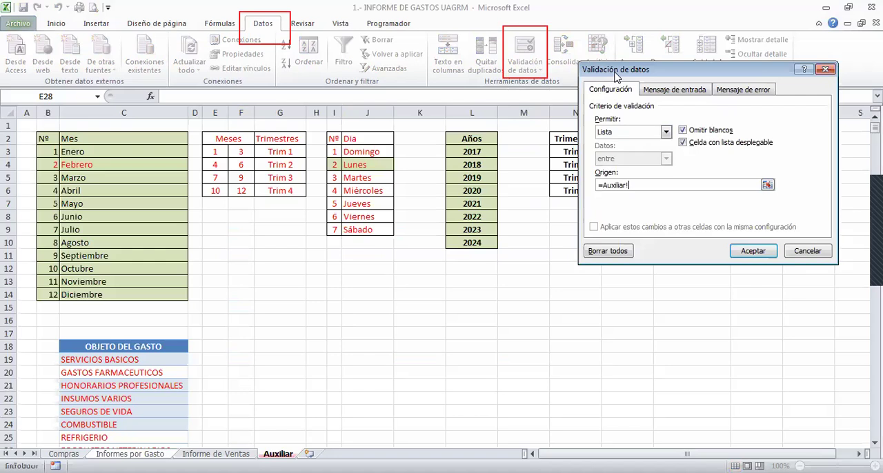
left_click_drag(616, 77, 588, 215)
left_click(472, 152)
key("shift+Down")
key("shift+Down")
key("shift+Down")
key("shift+Down")
key("shift+Down")
key("shift+Down")
key("shift+Down")
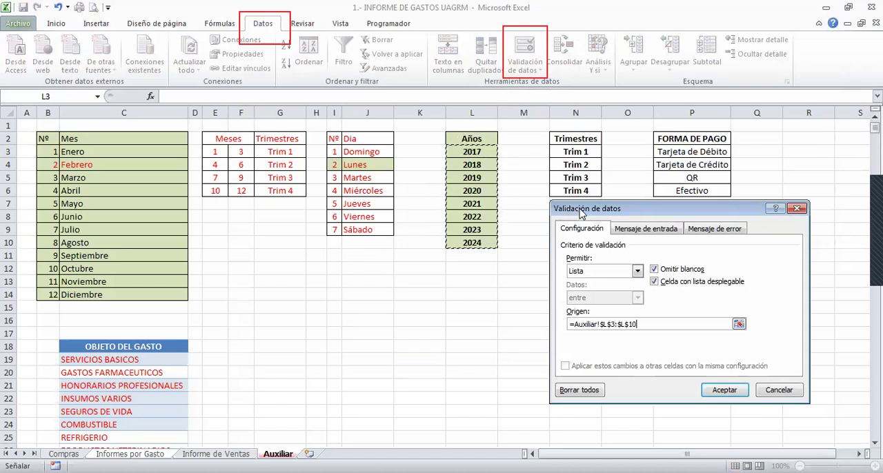
left_click_drag(580, 214, 577, 130)
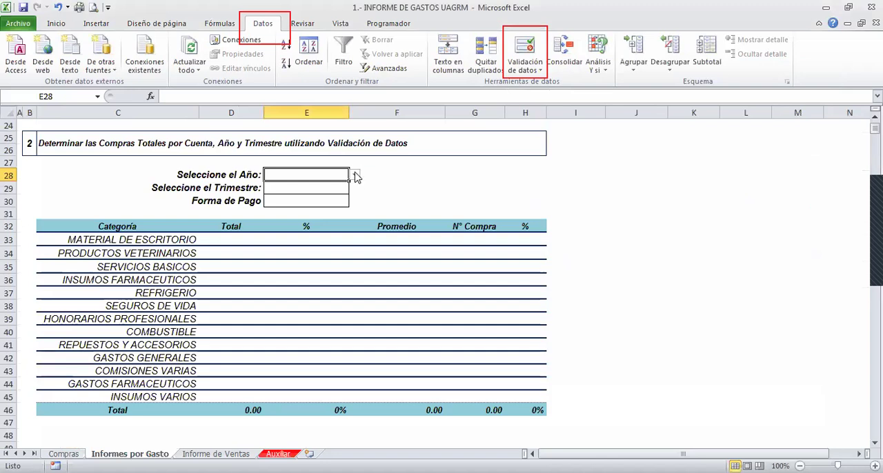
- Test the year drop-down list in E28 with 2018, and leave 2020 as the chosen year
left_click(354, 174)
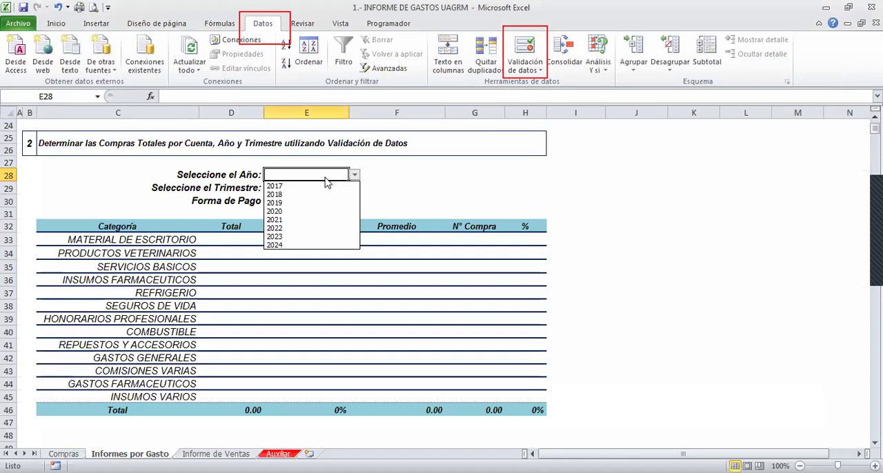
left_click(293, 195)
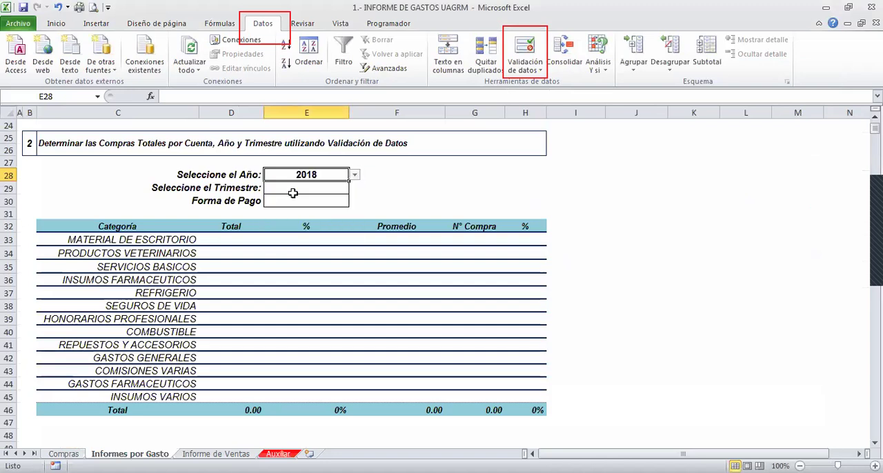
left_click(354, 175)
left_click(303, 210)
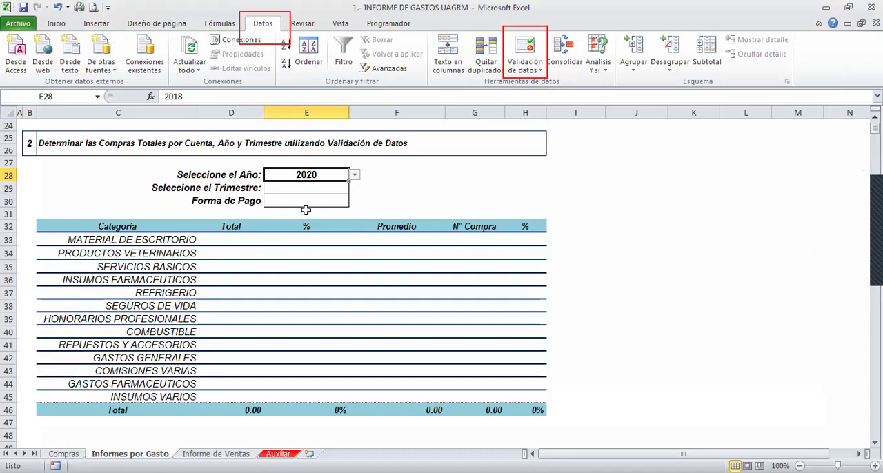
- Add a list validation to the quarter cell E29, using the Trimestres range N3:N6 on the Auxiliar sheet as its source
left_click(276, 192)
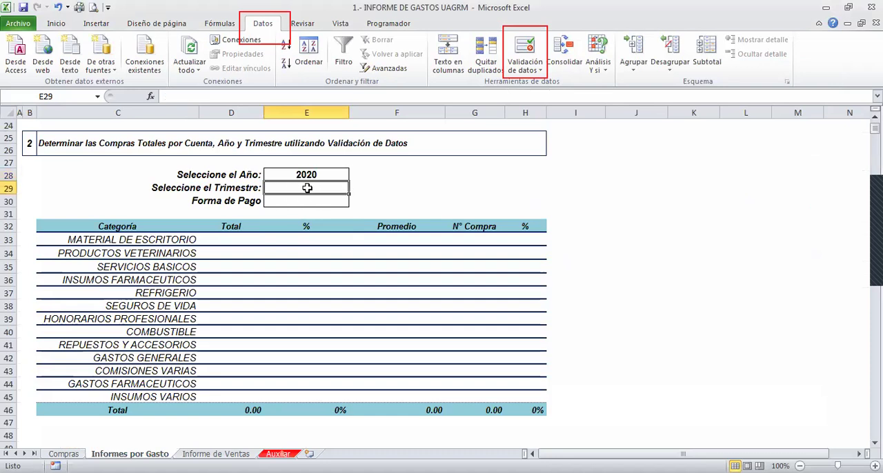
left_click(535, 70)
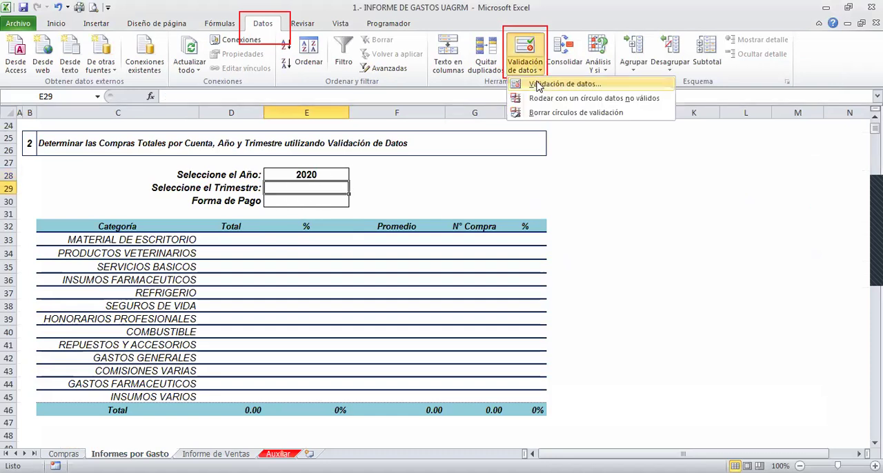
left_click(538, 85)
left_click(597, 190)
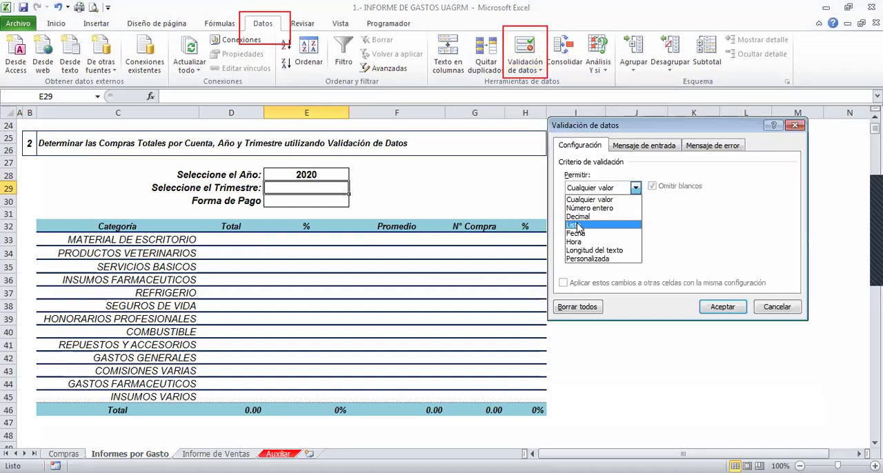
left_click(577, 227)
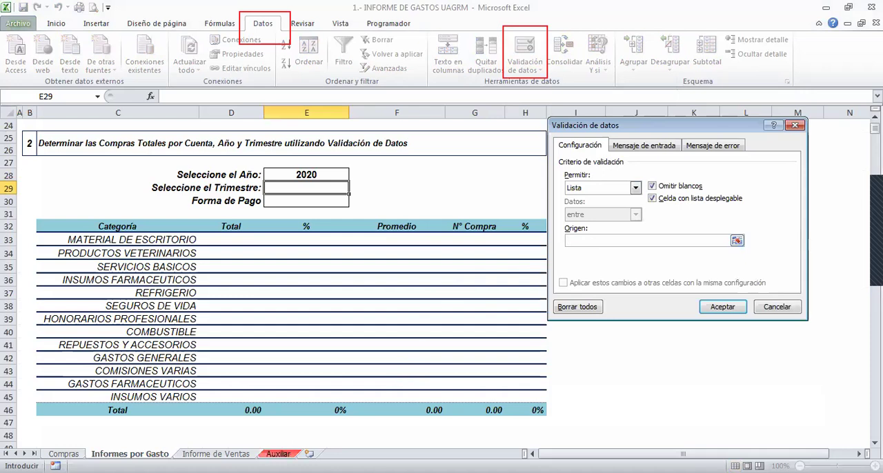
left_click(279, 454)
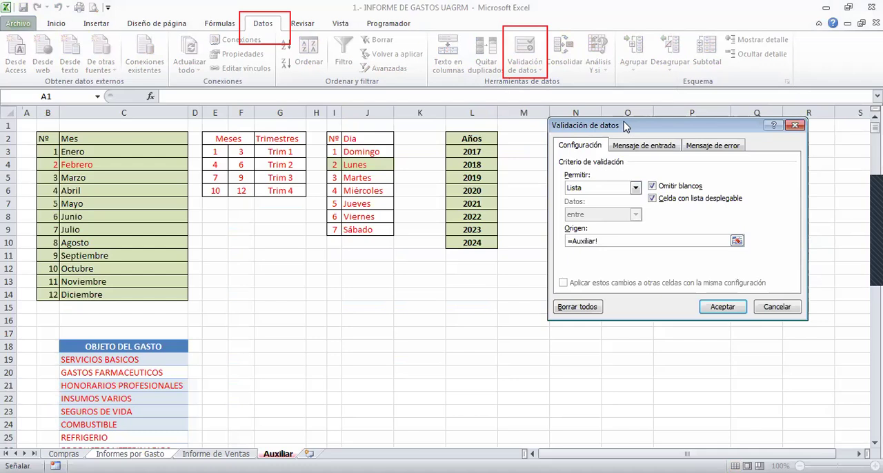
left_click_drag(625, 126, 450, 250)
left_click(566, 154)
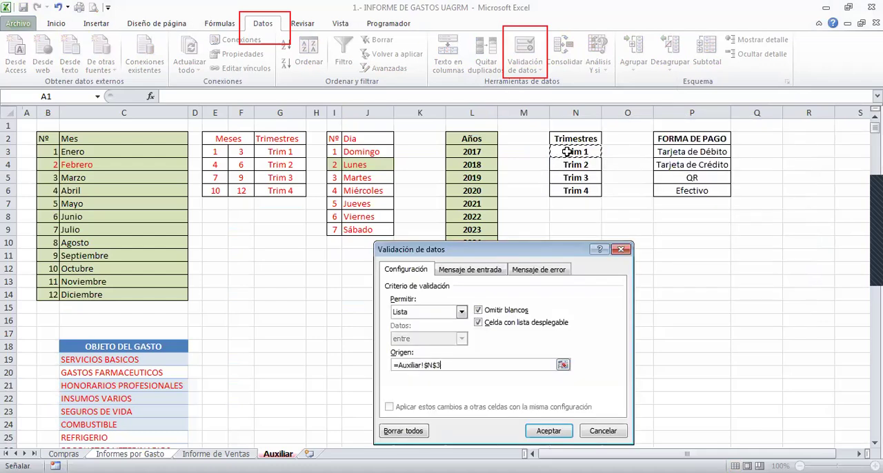
left_click(558, 189, "shift")
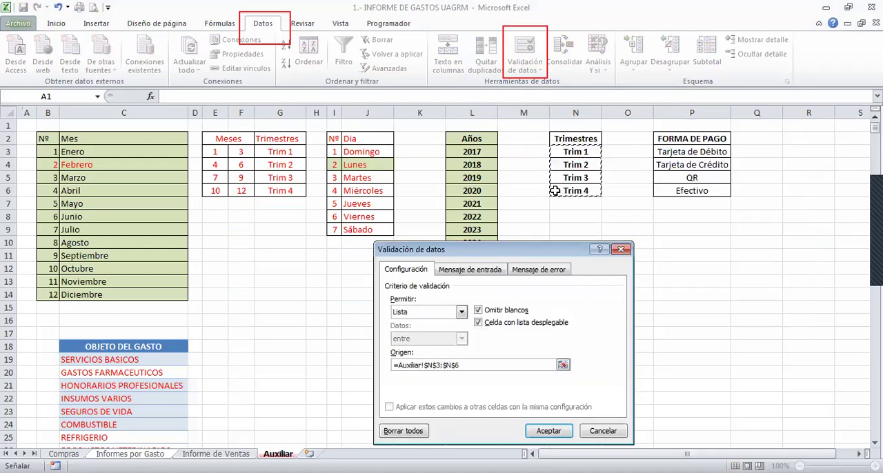
left_click(556, 436)
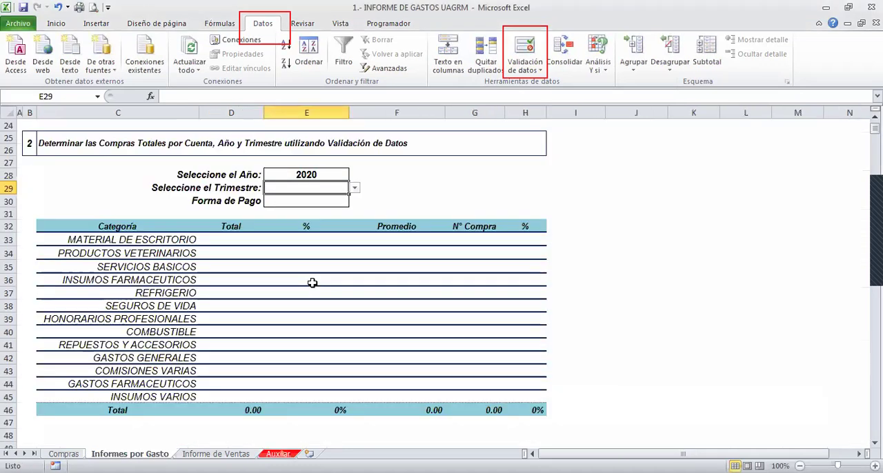
- Test the quarter drop-down list in E29 with Trim 2, and leave Trim 4 as the chosen quarter
left_click(354, 189)
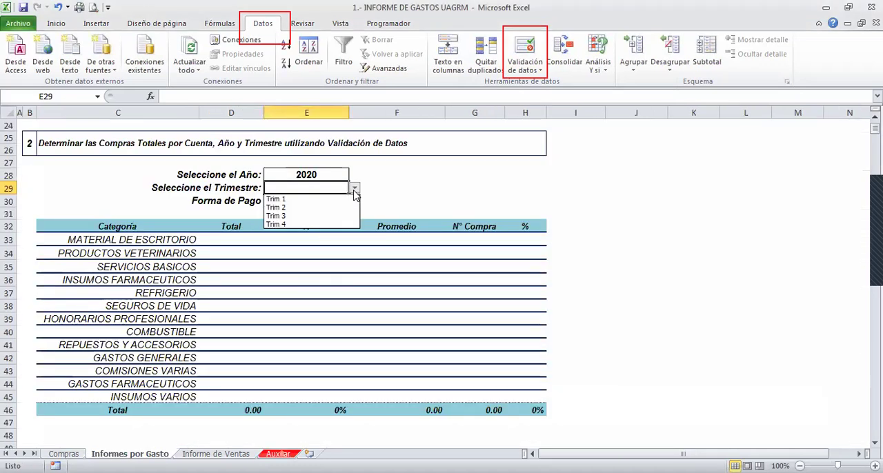
left_click(293, 208)
left_click(354, 188)
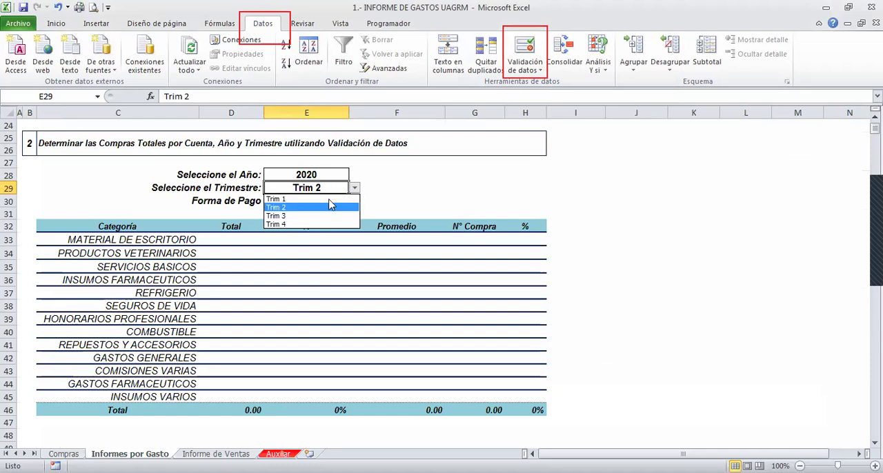
left_click(274, 223)
- Add a list validation to the payment method cell E30, using the FORMA DE PAGO range P3:P6 on the Auxiliar sheet as its source
left_click(277, 213)
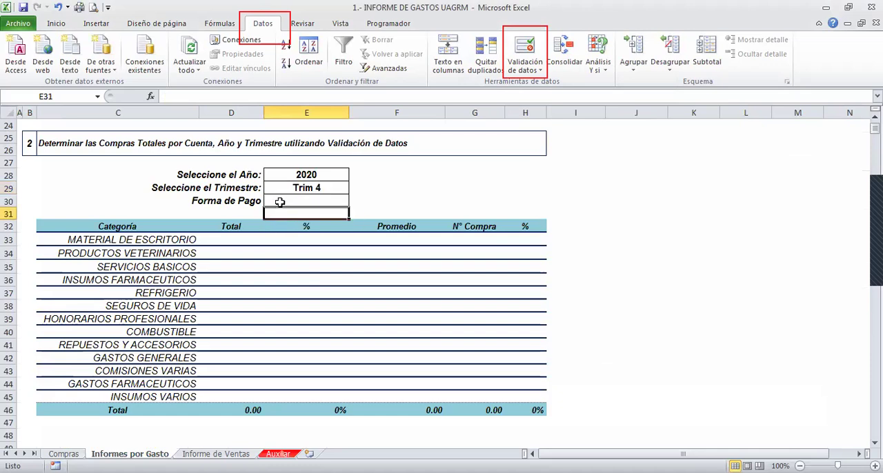
left_click(279, 202)
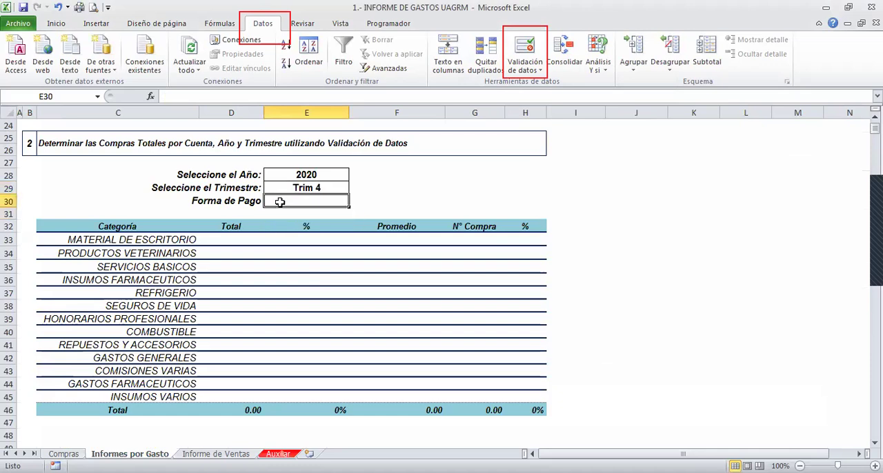
left_click(526, 67)
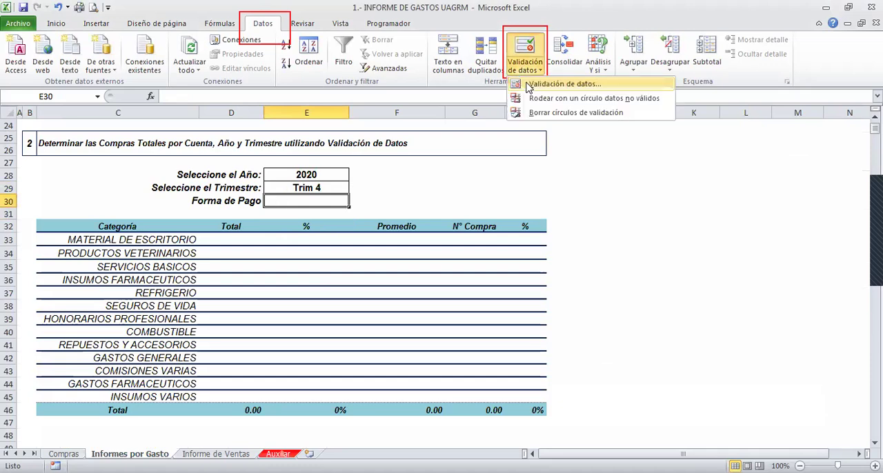
left_click(528, 84)
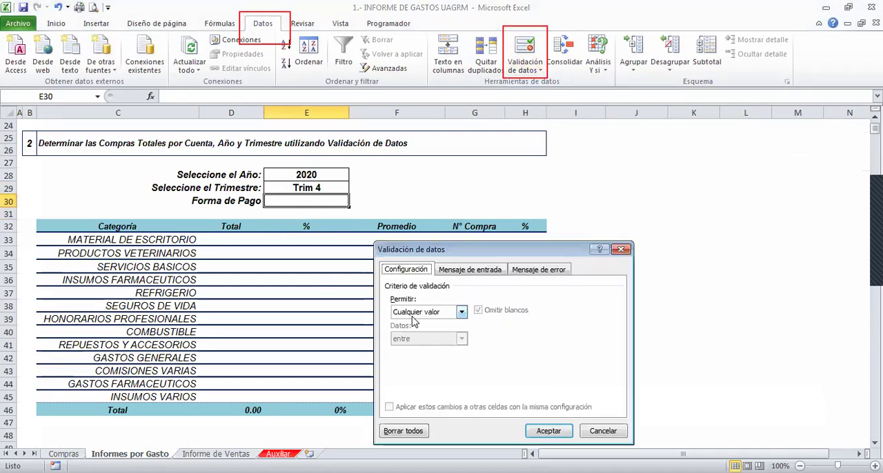
left_click(412, 314)
left_click(403, 352)
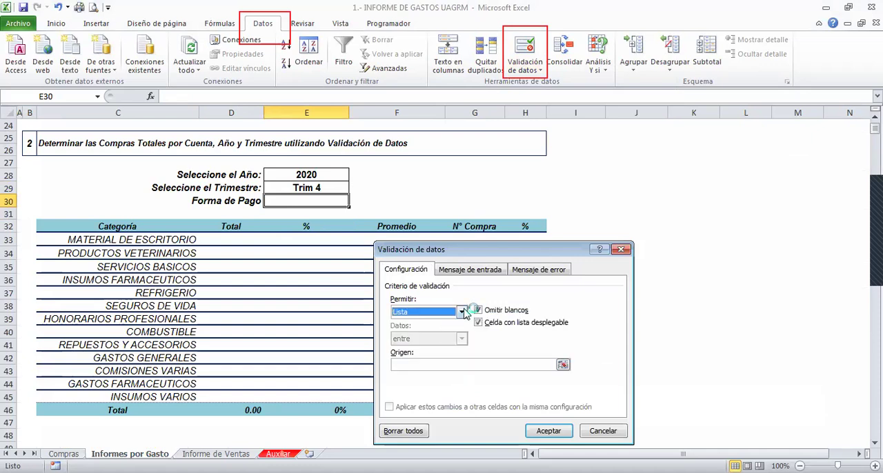
left_click(397, 366)
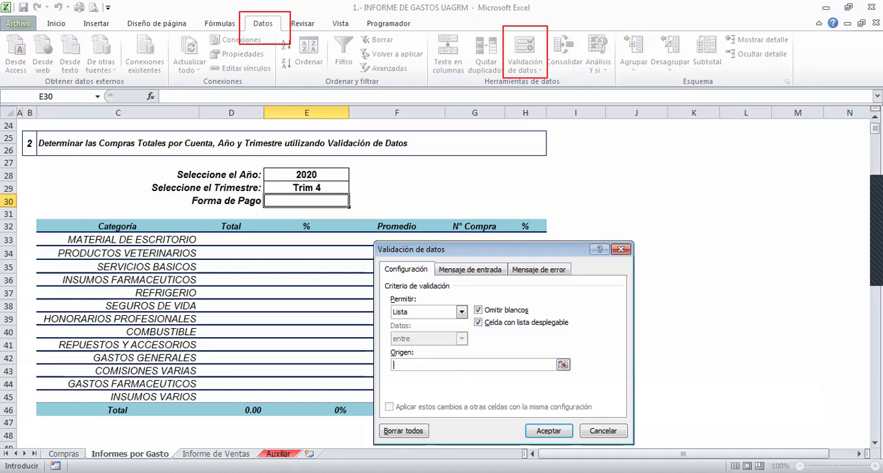
left_click(279, 453)
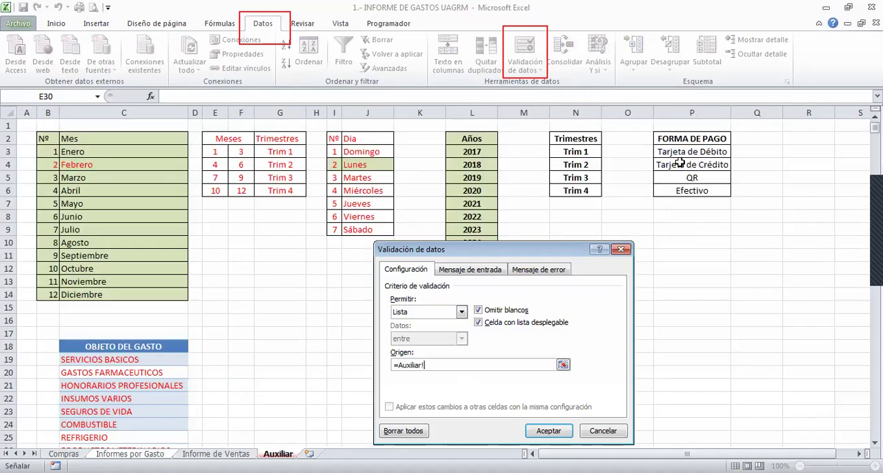
left_click_drag(681, 153, 675, 192)
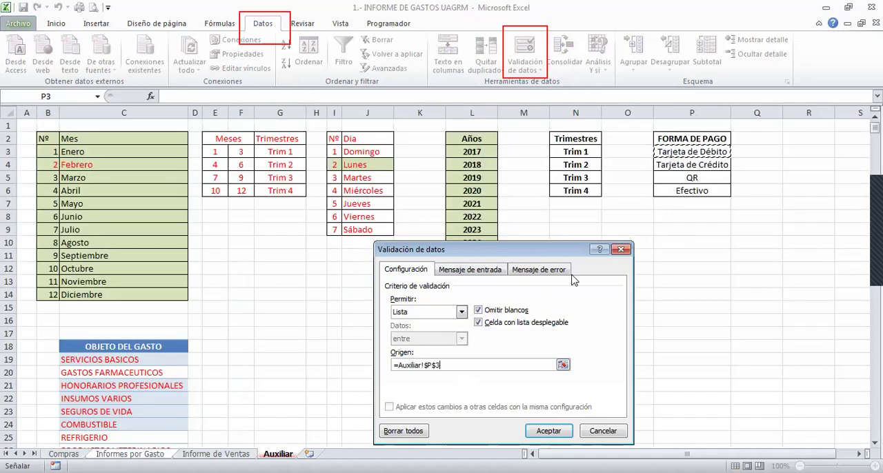
left_click(546, 432)
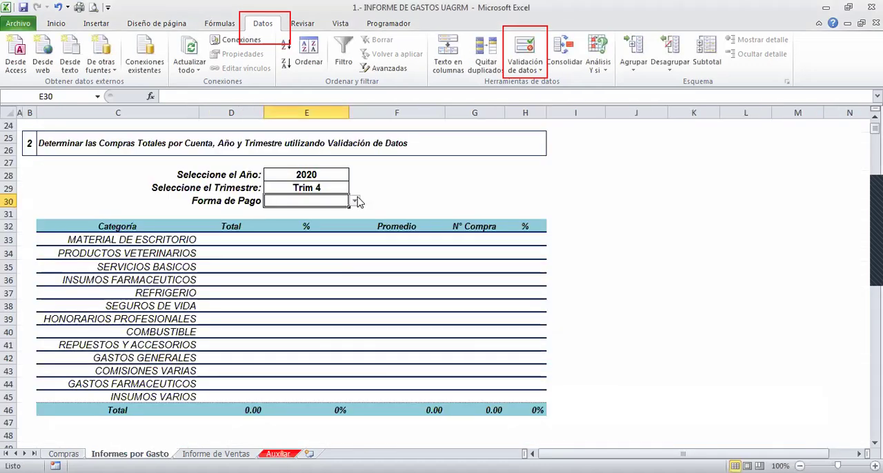
- Test the payment method drop-down list in E30 with Tarjeta de Crédito, and leave Tarjeta de Débito as the chosen method
left_click(353, 201)
left_click(304, 220)
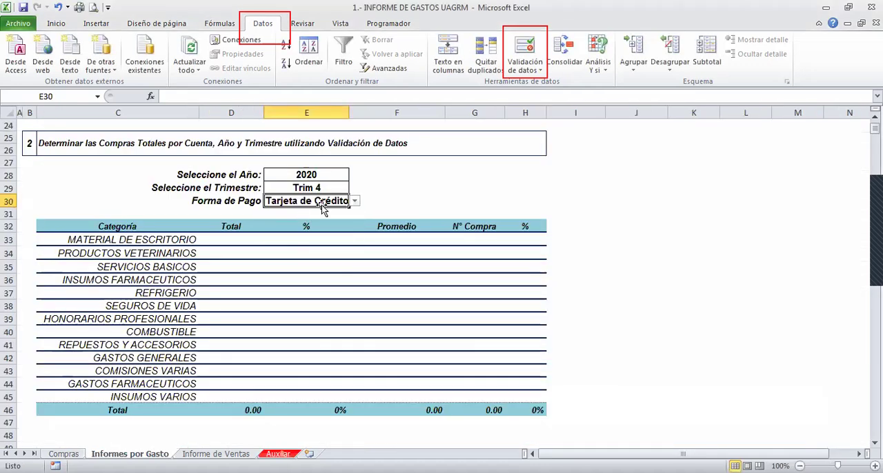
left_click(354, 201)
left_click(300, 211)
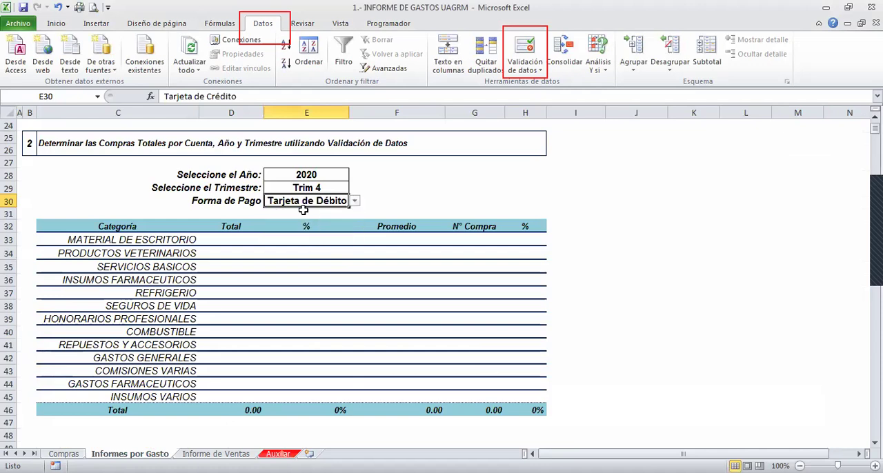
- Start a SUMAR.SI.CONJUNTO formula in D33, the Total for MATERIAL DE ESCRITORIO, and open its function arguments
left_click(232, 240)
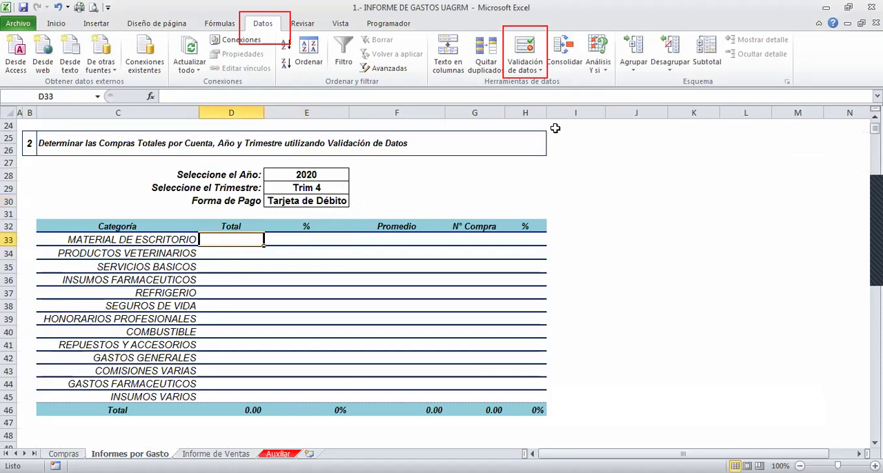
left_click(865, 108)
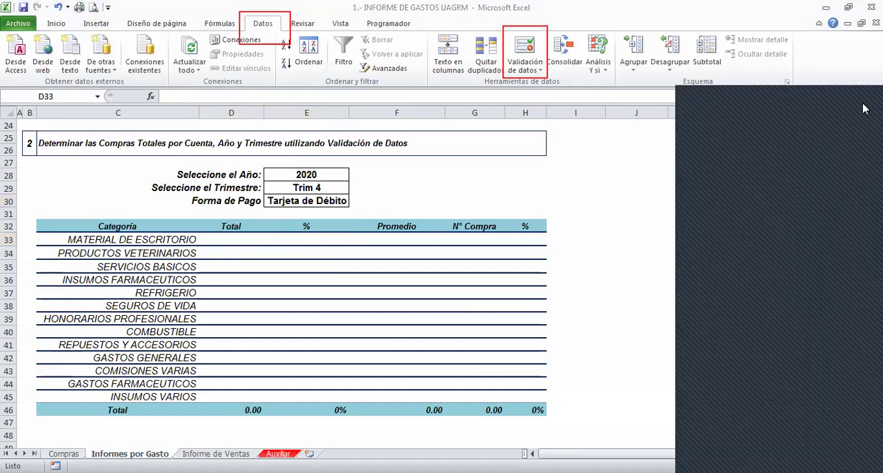
left_click(236, 247)
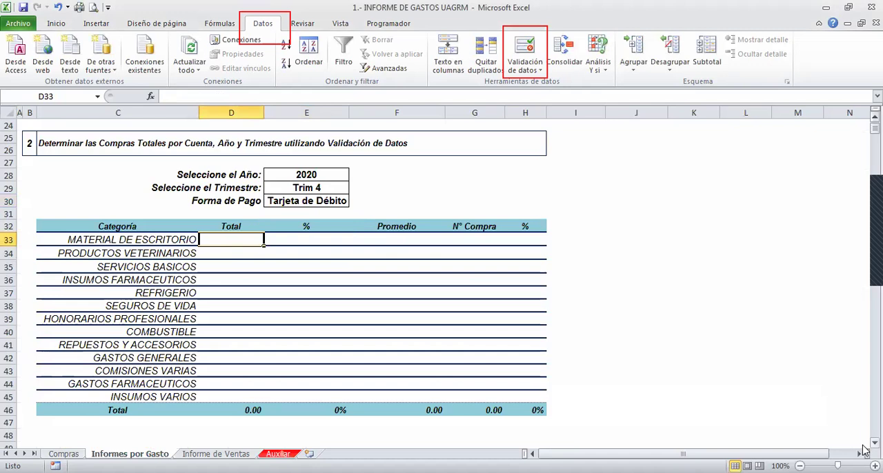
left_click(875, 443)
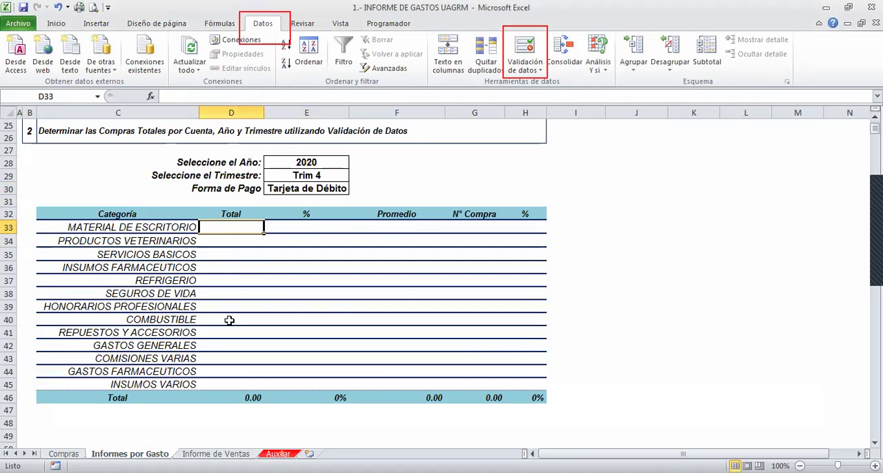
type("=")
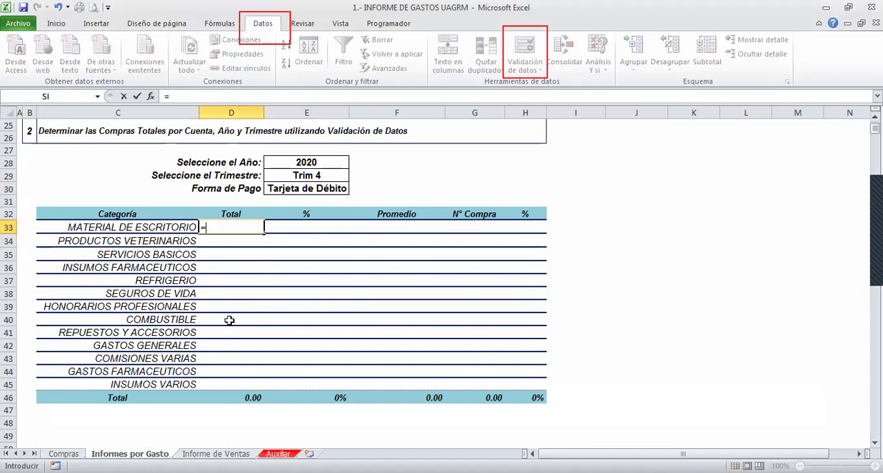
type("SUMAR.SI.CON")
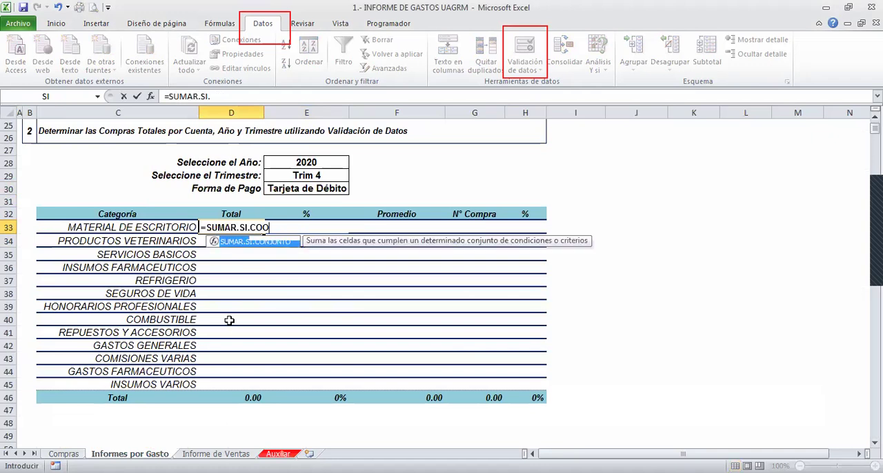
type("JUNTO(")
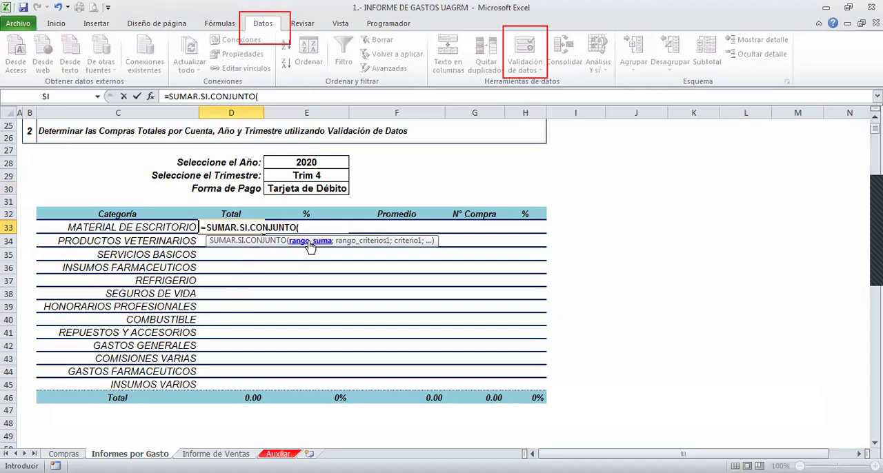
left_click(149, 97)
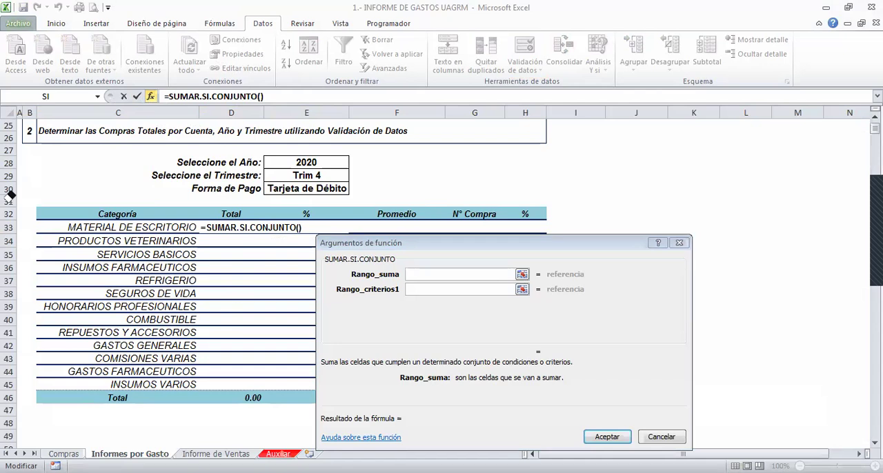
- Set Criterio1 of the function to the category cell C33
left_click(420, 273)
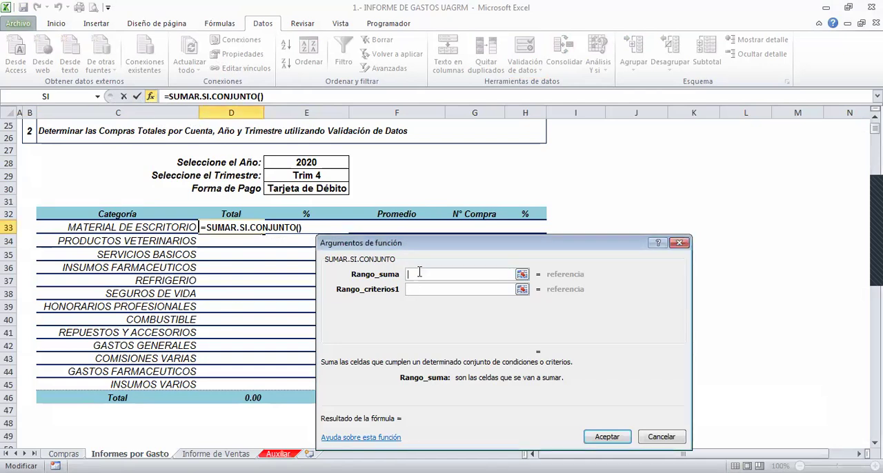
key("Tab")
key("Tab")
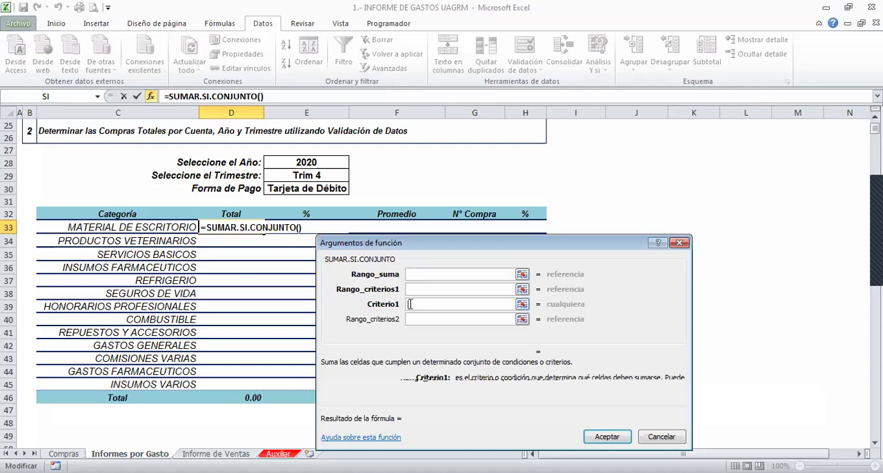
left_click(163, 226)
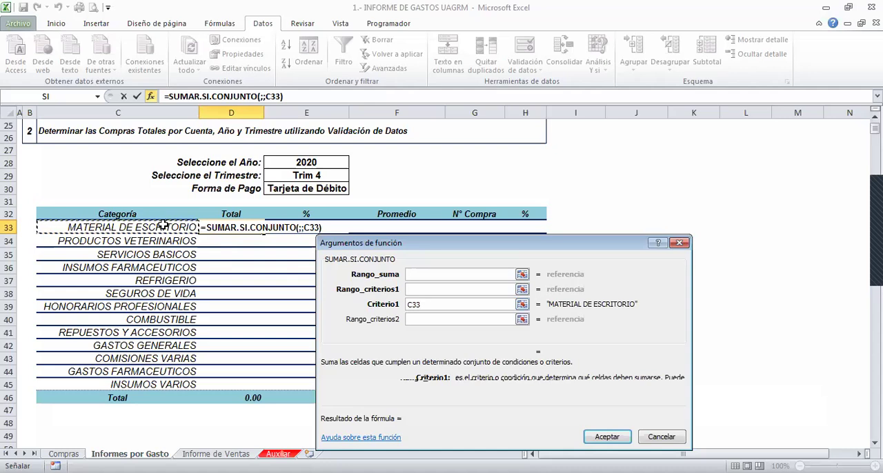
- Begin choosing Rango_suma from the Compras sheet, with the IMPORTE TOTAL column in view
left_click(416, 274)
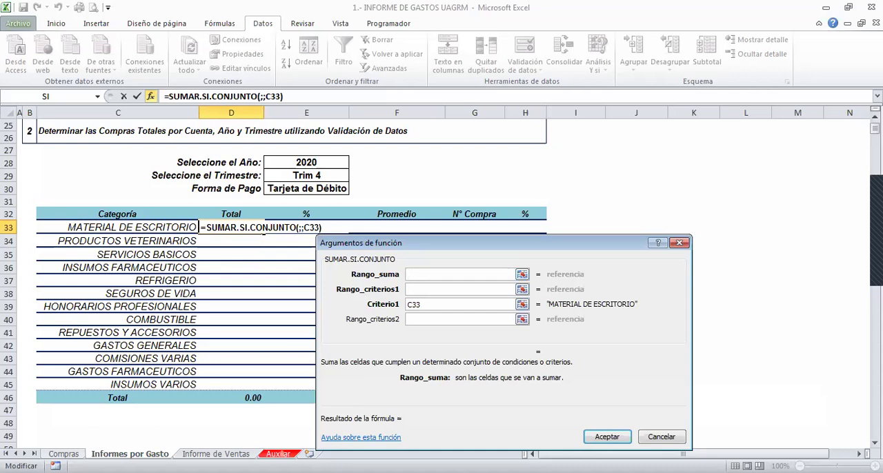
left_click(63, 454)
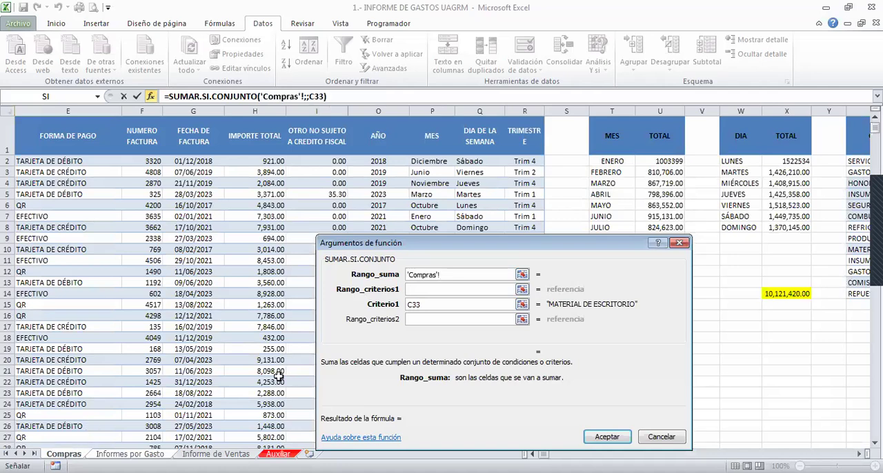
left_click(532, 454)
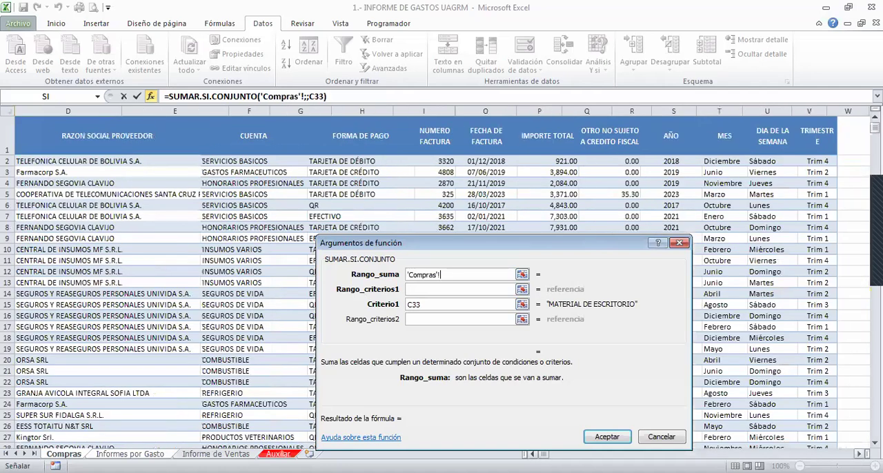
left_click(532, 455)
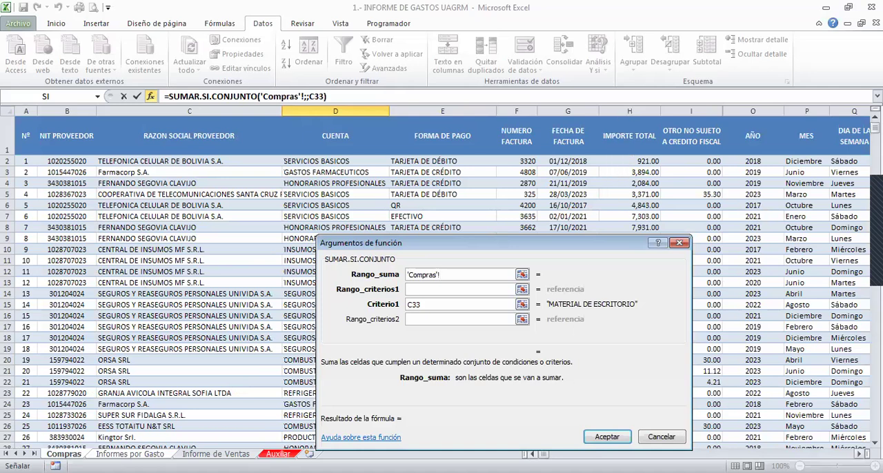
left_click(622, 161)
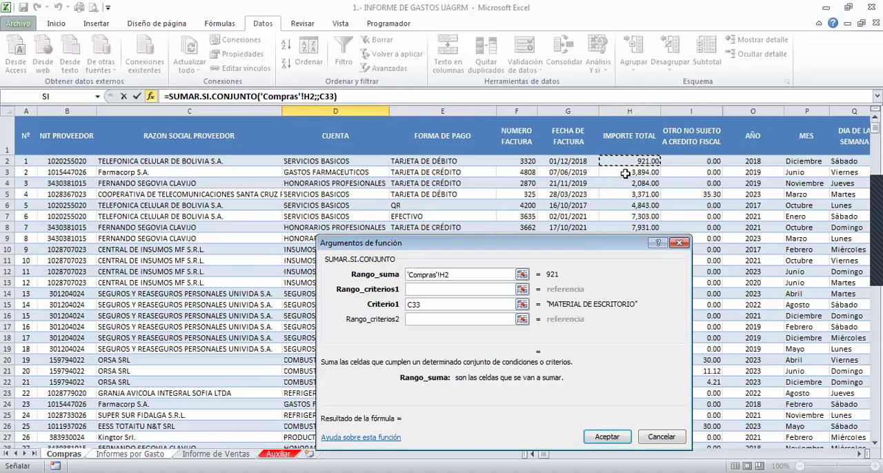
left_click_drag(625, 162, 630, 216)
key("BackSpace")
key("BackSpace")
key("BackSpace")
key("BackSpace")
key("BackSpace")
key("BackSpace")
key("BackSpace")
key("BackSpace")
key("BackSpace")
key("BackSpace")
key("BackSpace")
key("BackSpace")
key("BackSpace")
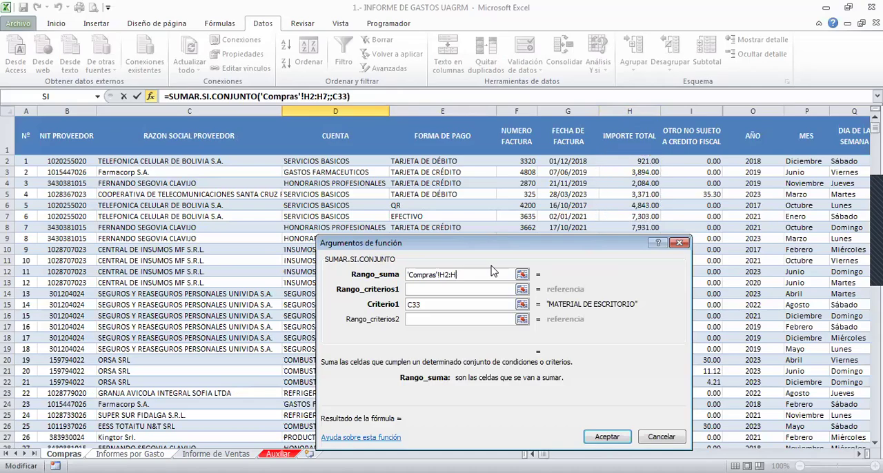
key("BackSpace")
key("BackSpace")
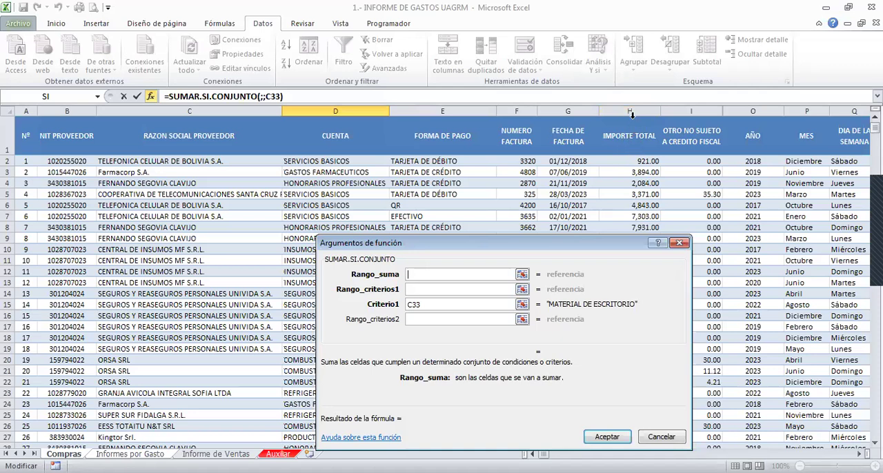
- Set Rango_suma to the IMPORTE TOTAL column and Rango_criterios1 to the CUENTA column of the COMPRAS table
left_click(631, 114)
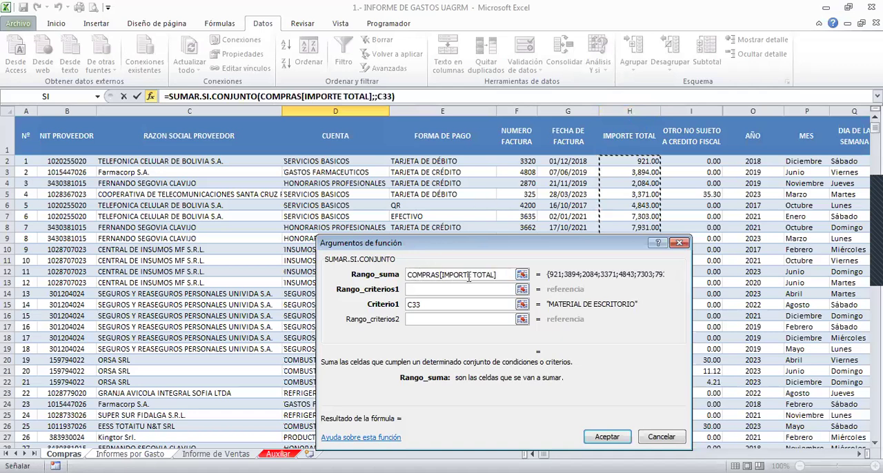
left_click(415, 289)
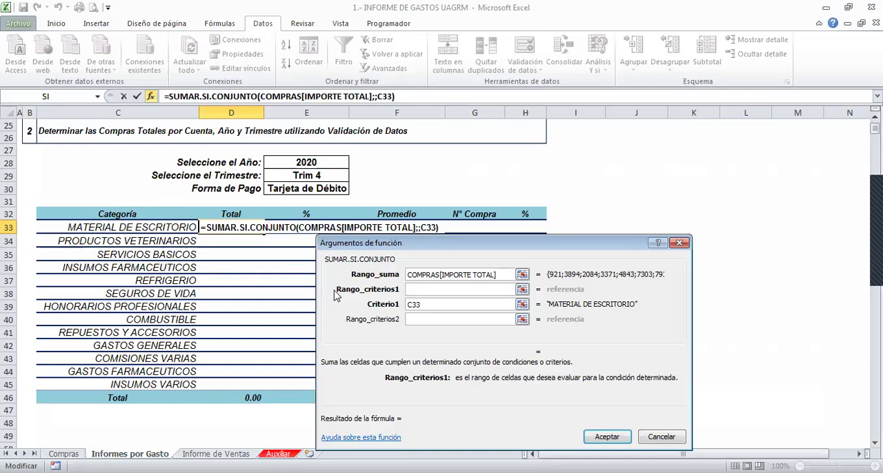
left_click(426, 305)
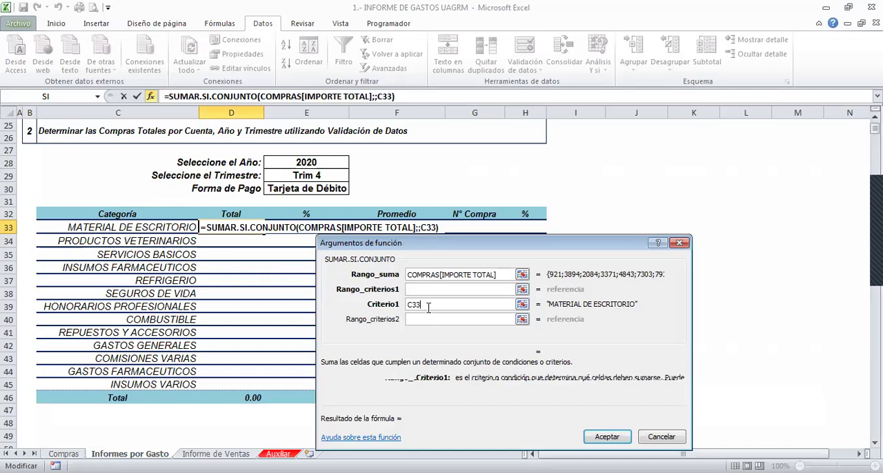
left_click(415, 290)
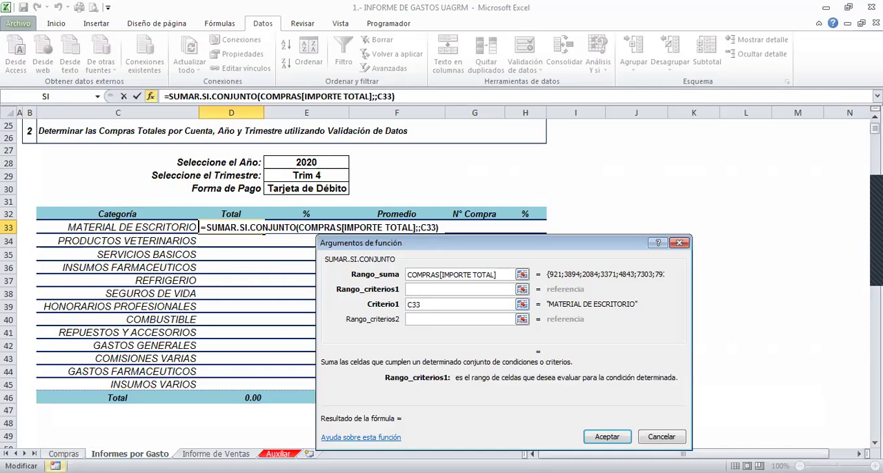
left_click(66, 453)
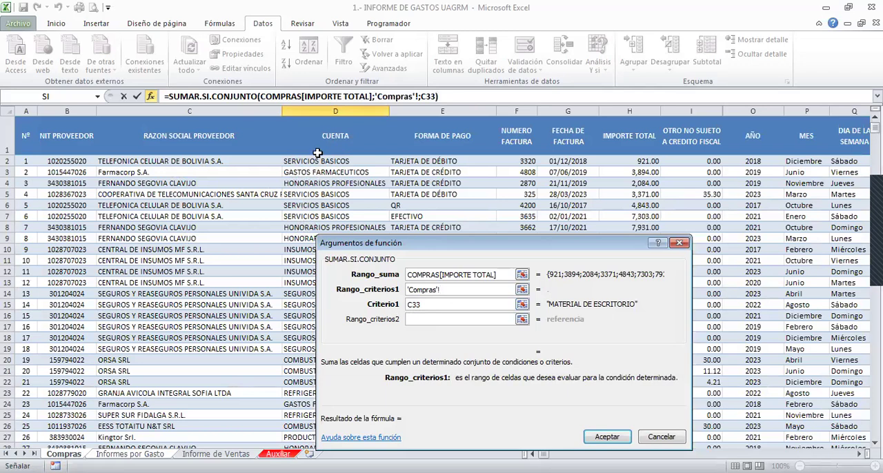
left_click(315, 115)
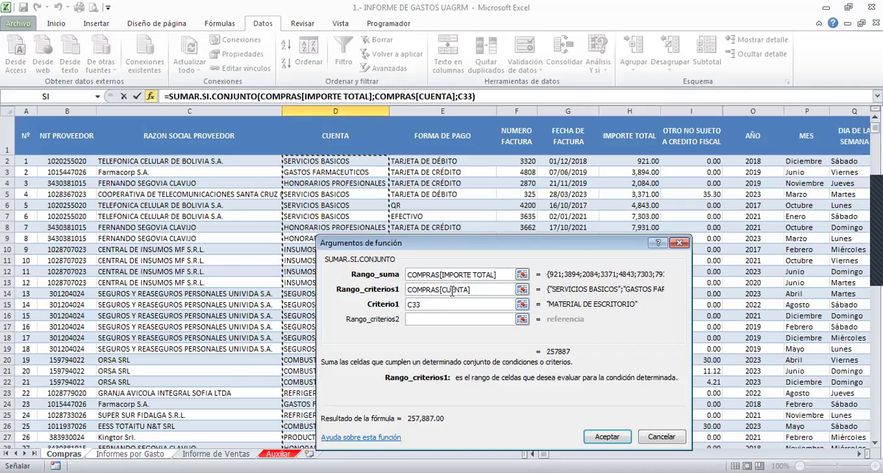
- Set Criterio2 of the SUMAR.SI.CONJUNTO function to the selected-year cell as the absolute reference $E$28
double_click(433, 309)
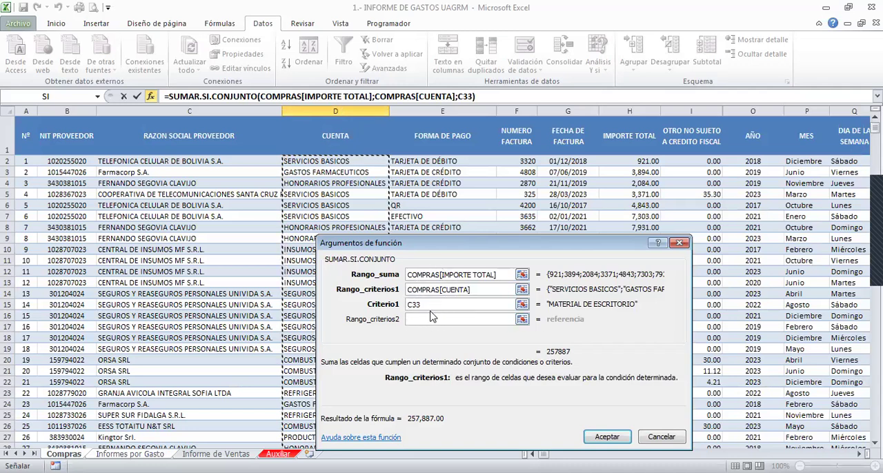
key("Tab")
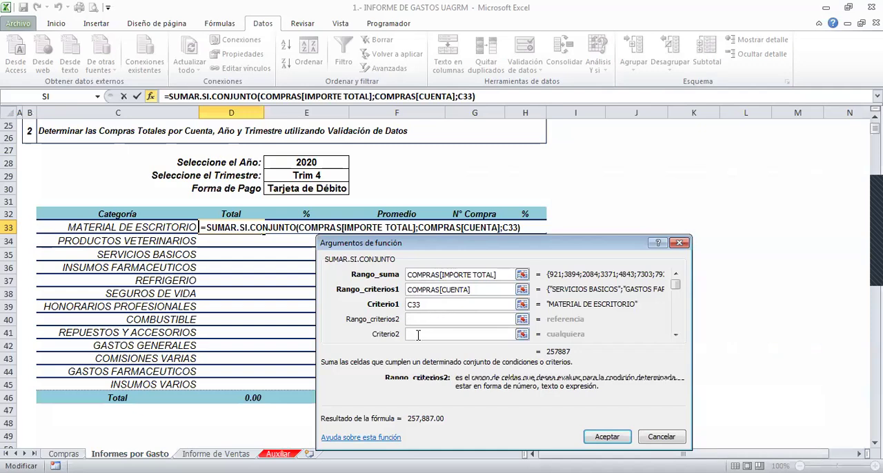
left_click(418, 334)
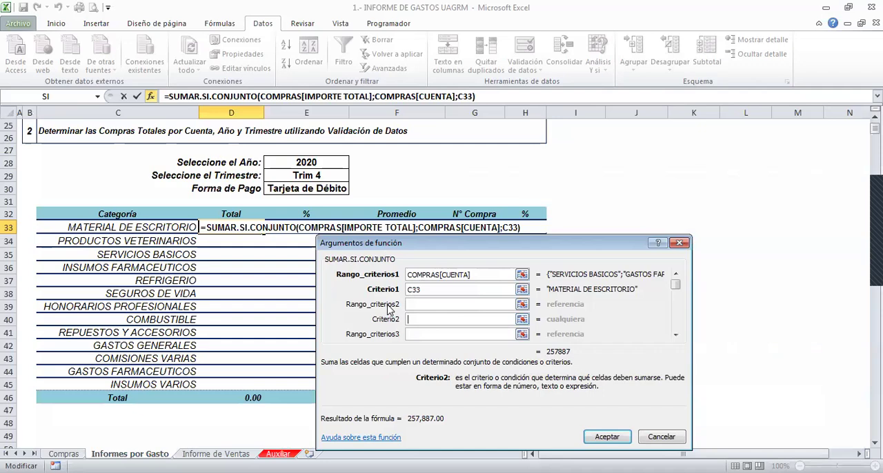
left_click(276, 164)
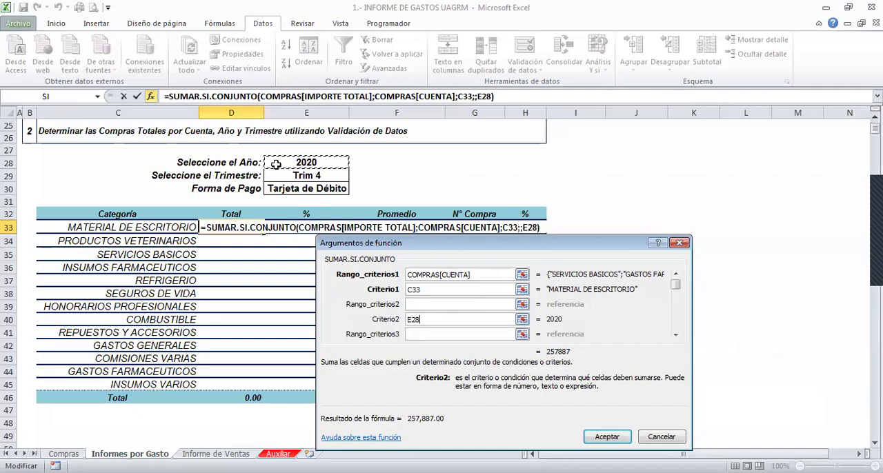
key("F4")
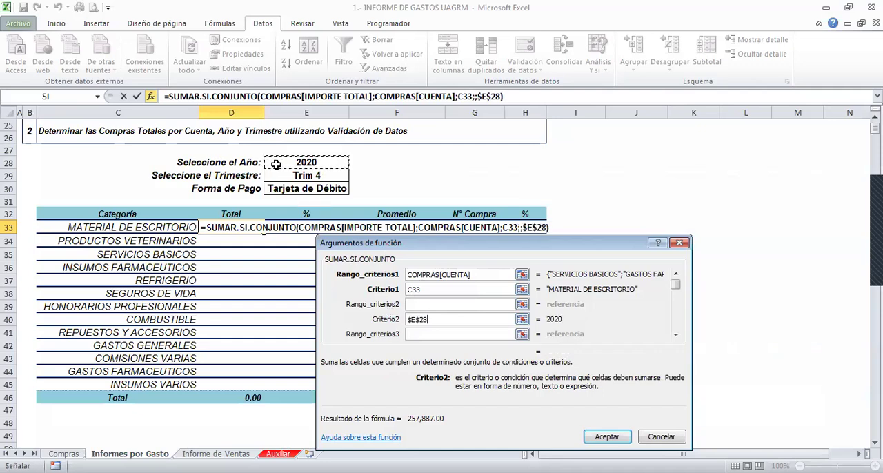
- Set Rango_criterios2 to the AÑO column of the COMPRAS table on the Compras sheet
left_click(418, 305)
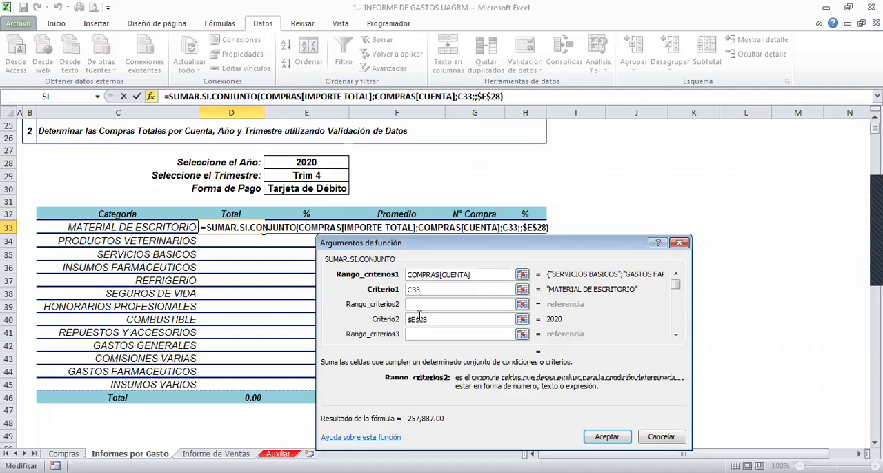
left_click(63, 454)
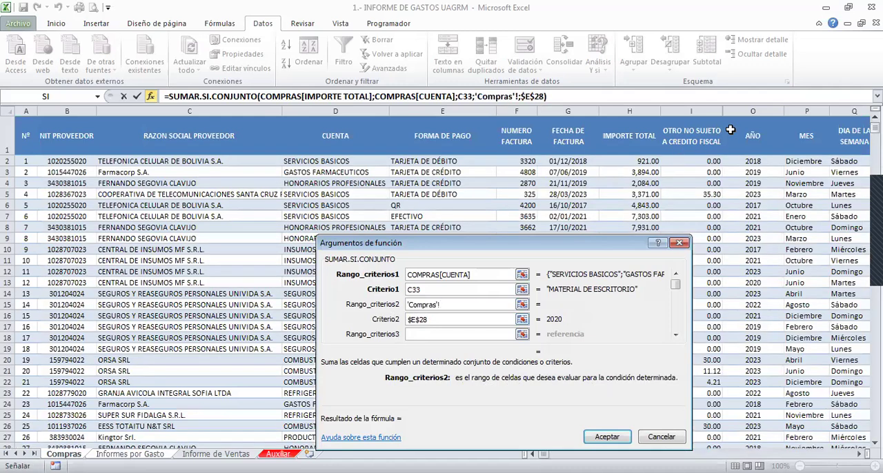
left_click(751, 114)
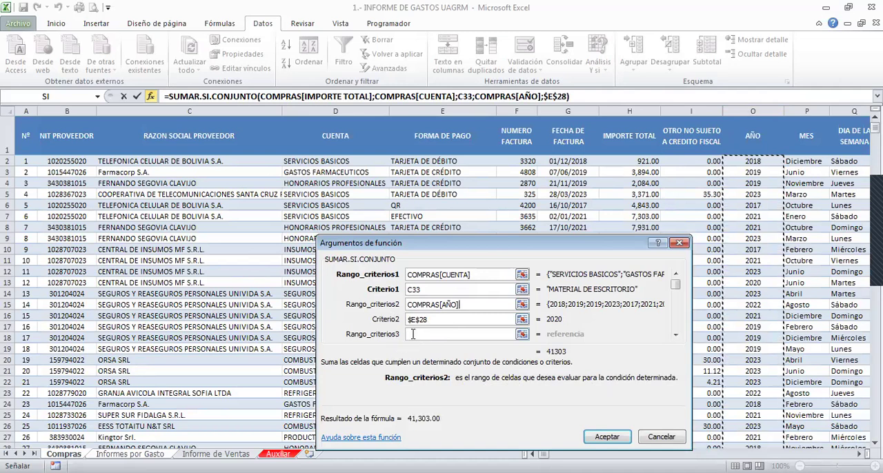
- Set Criterio3 to the selected-quarter cell as the absolute reference $E$29
left_click(413, 334)
key("Tab")
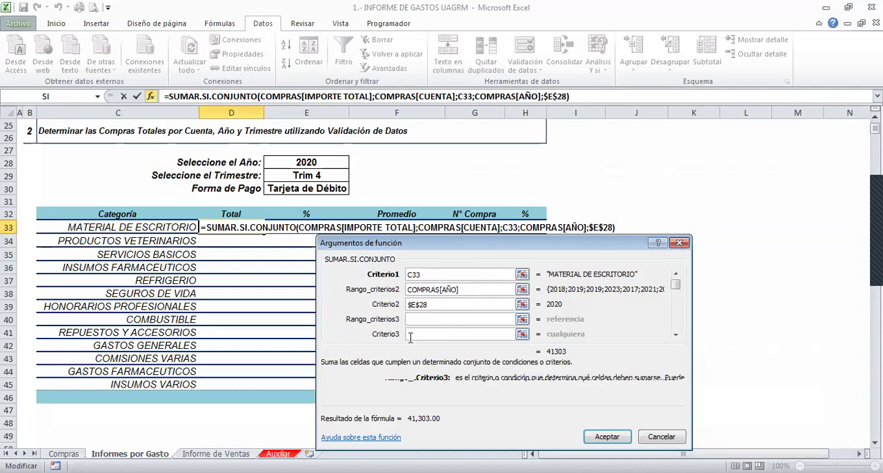
key("Tab")
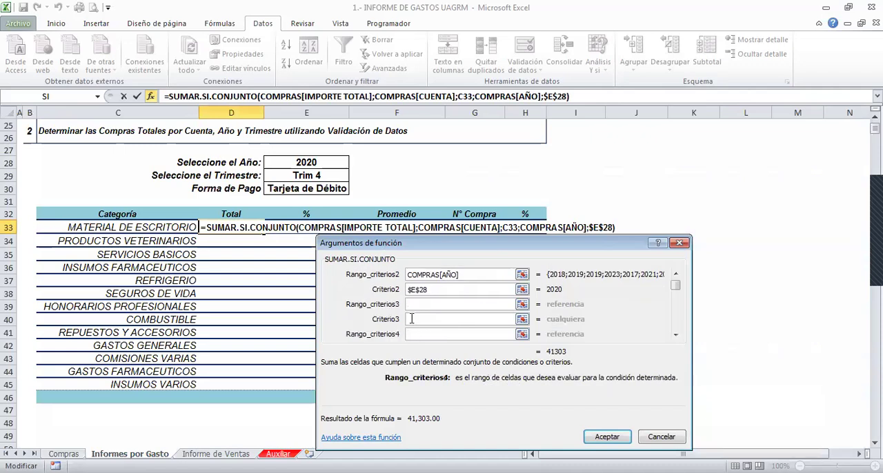
left_click(410, 318)
left_click(315, 173)
key("F4")
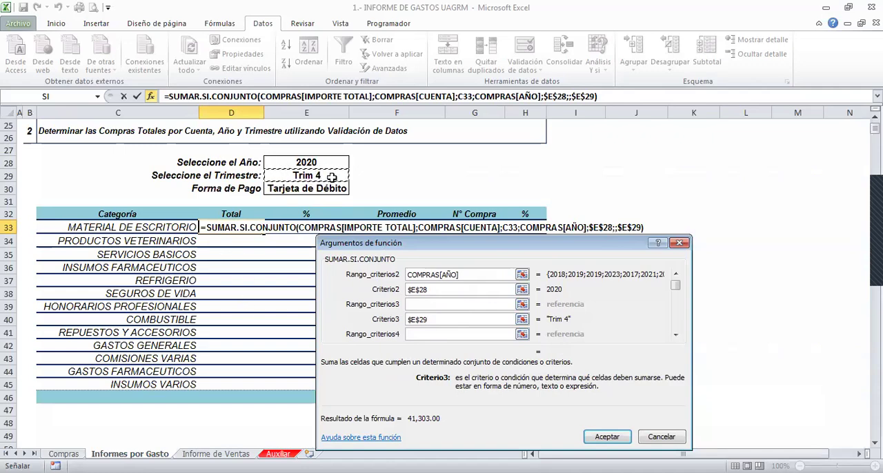
left_click(416, 304)
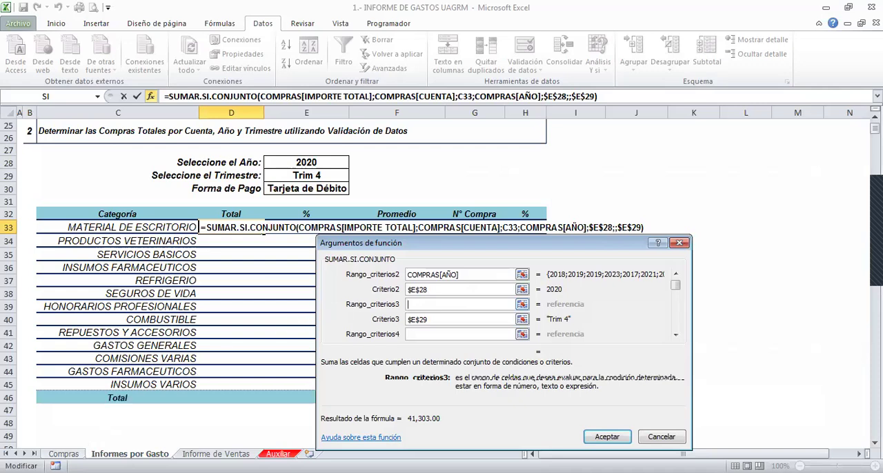
left_click(64, 454)
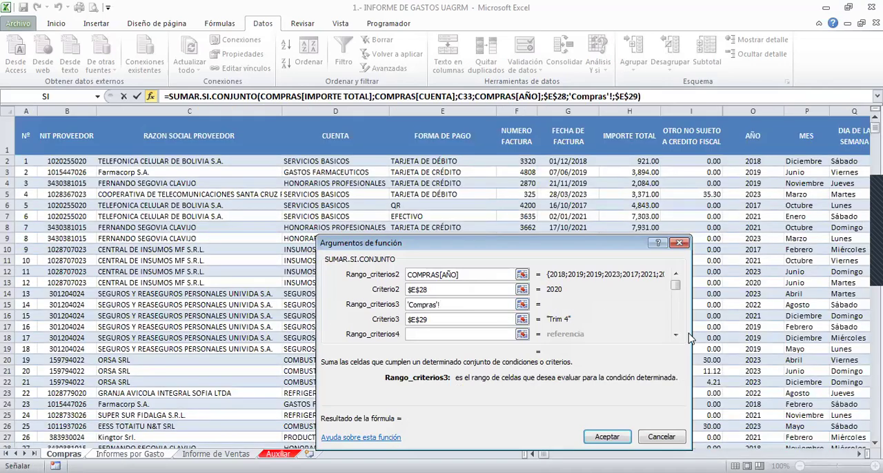
scroll(859, 454, "right", 3)
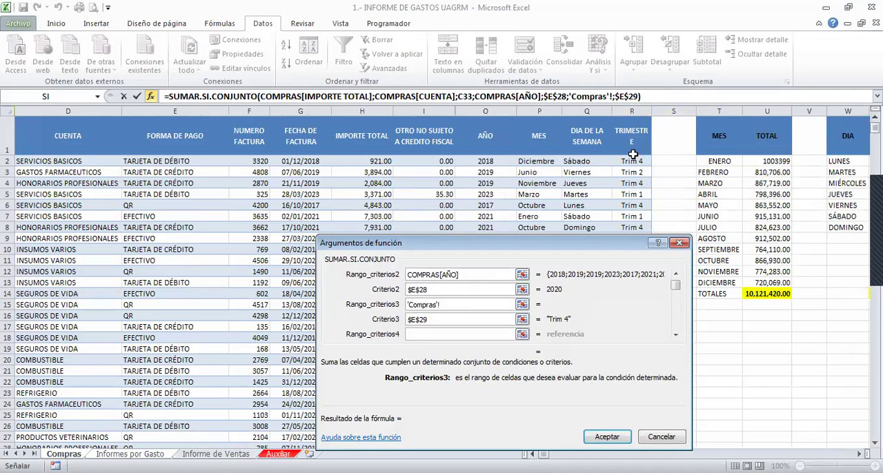
left_click(622, 114)
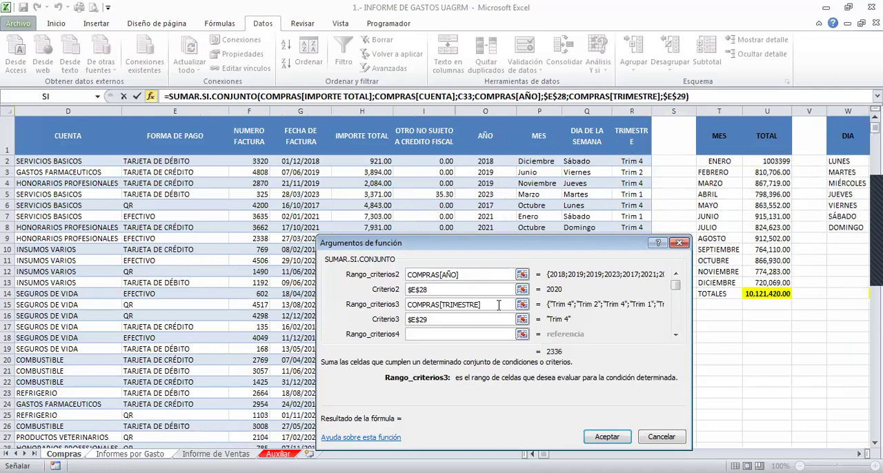
key("BackSpace")
key("BackSpace")
key("BackSpace")
key("BackSpace")
key("BackSpace")
key("BackSpace")
key("BackSpace")
key("BackSpace")
key("BackSpace")
key("BackSpace")
key("BackSpace")
key("BackSpace")
key("BackSpace")
key("BackSpace")
key("BackSpace")
key("BackSpace")
key("BackSpace")
key("BackSpace")
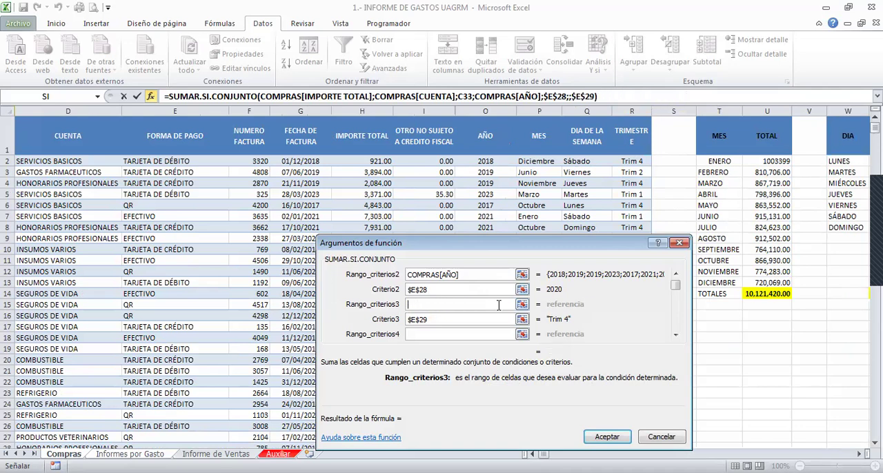
- Enter COMPRAS[TRIMESTRE] as Rango_criterios3 of the function
left_click(454, 319)
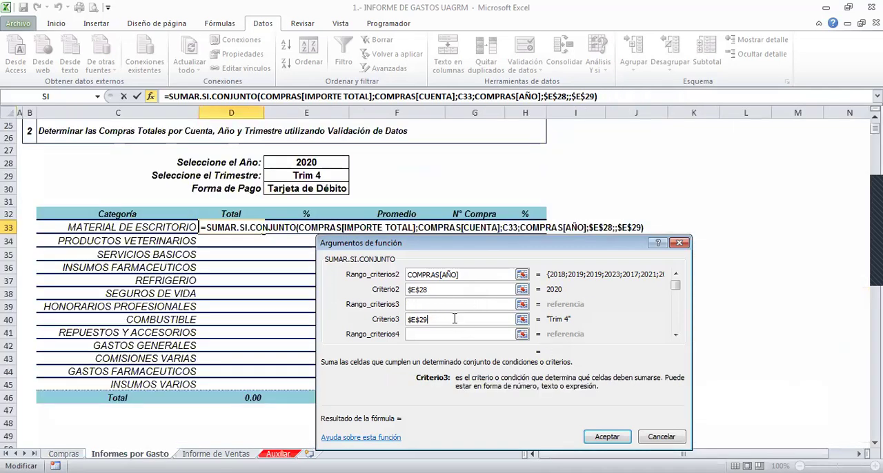
left_click(438, 306)
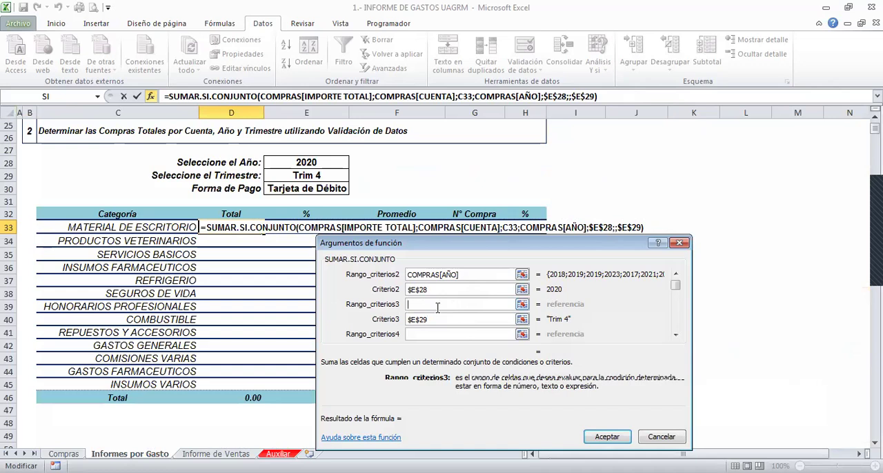
type("COMPRAS")
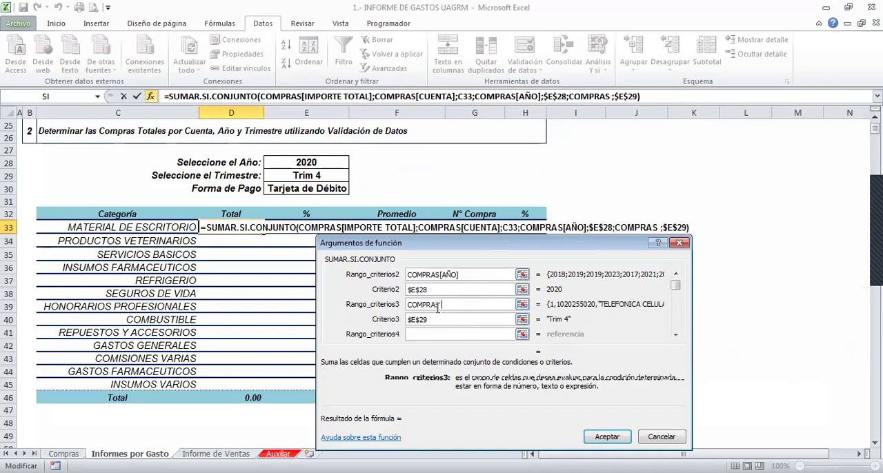
type("[")
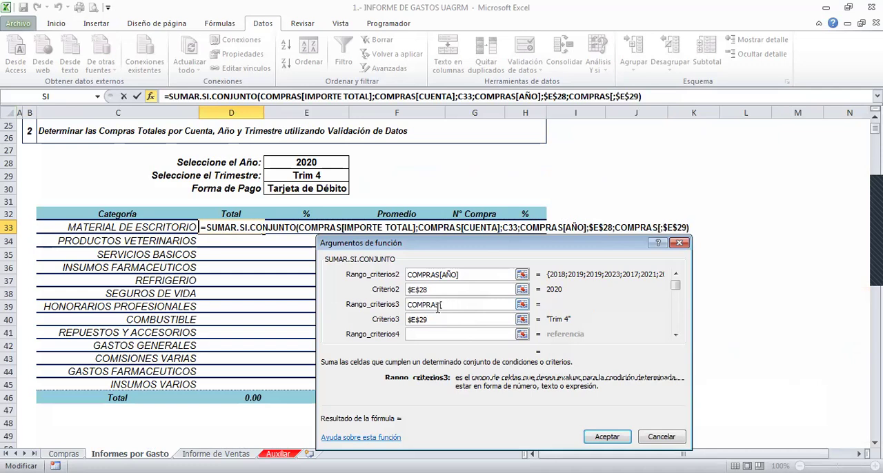
type("TR")
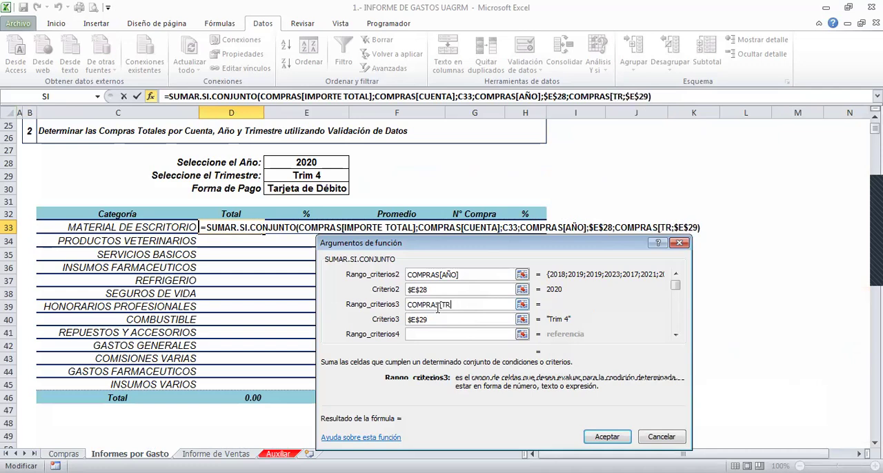
type("IMESTRE")
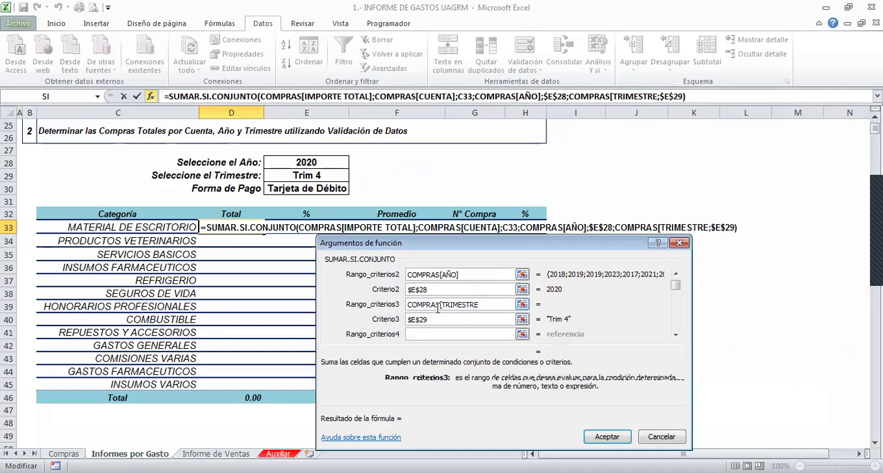
type("]")
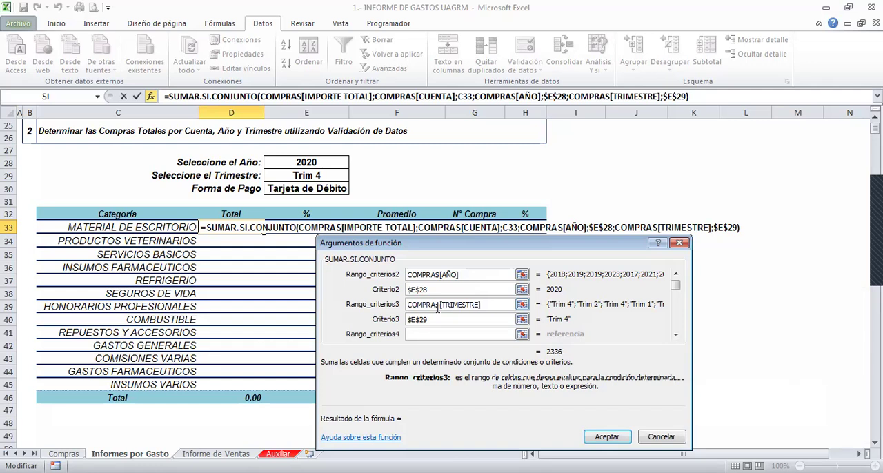
- Set Criterio4 to the Forma de Pago selection cell as the absolute reference $E$30
key("Tab")
key("Tab")
key("Tab")
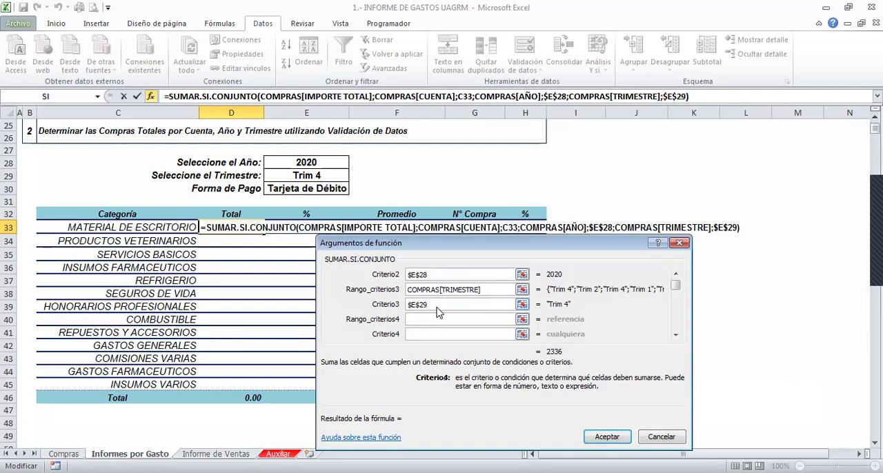
left_click(285, 190)
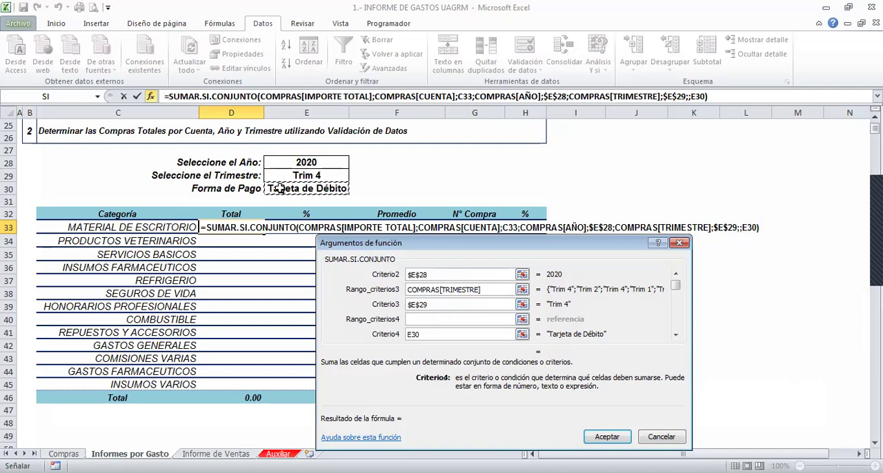
key("F4")
- Set Rango_criterios4 to the FORMA DE PAGO column of the COMPRAS table on the Compras sheet
left_click(427, 318)
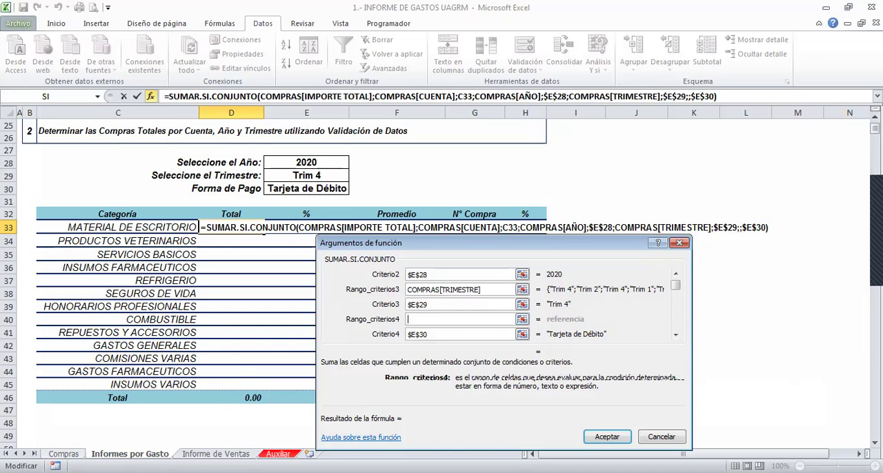
left_click(63, 454)
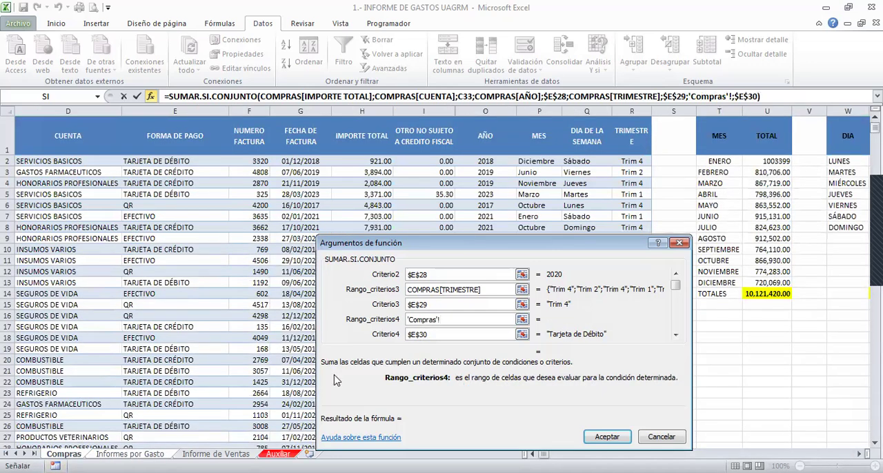
left_click(532, 454)
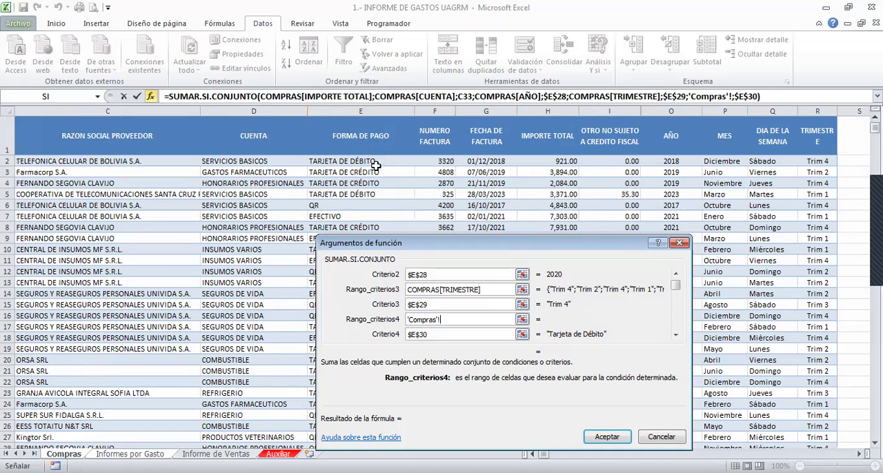
left_click(369, 119)
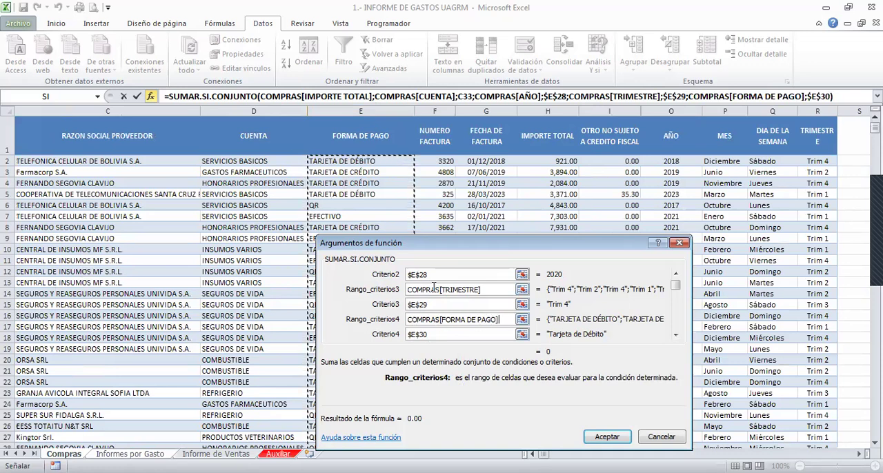
- Try the cell range E2:E13 of the Compras sheet as Rango_criterios4, and return the argument to COMPRAS[FORMA DE PAGO]
left_click_drag(425, 248, 571, 183)
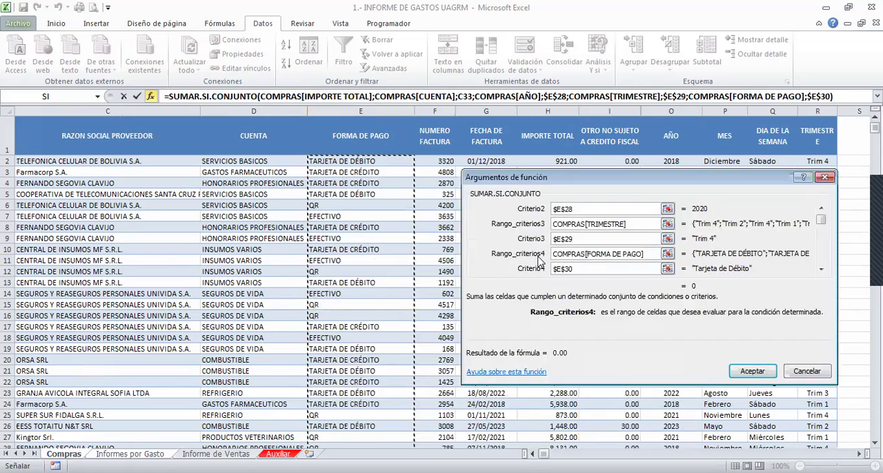
key("BackSpace")
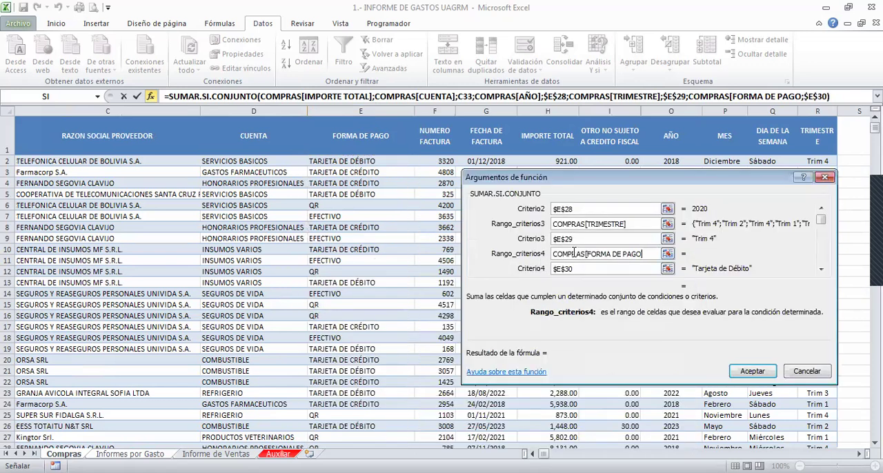
key("BackSpace")
key("BackSpace")
key("BackSpace")
key("BackSpace")
key("BackSpace")
key("BackSpace")
key("BackSpace")
key("BackSpace")
key("BackSpace")
key("BackSpace")
key("BackSpace")
key("BackSpace")
key("BackSpace")
key("BackSpace")
key("BackSpace")
key("BackSpace")
key("BackSpace")
key("BackSpace")
key("BackSpace")
key("BackSpace")
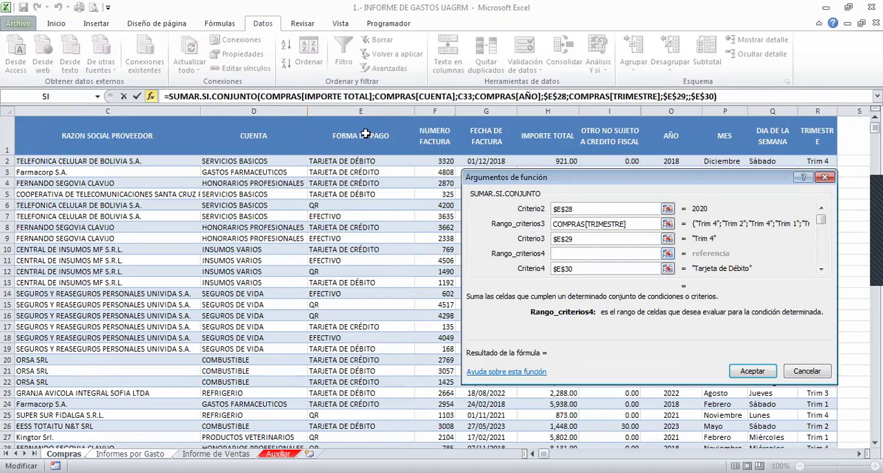
left_click(366, 161)
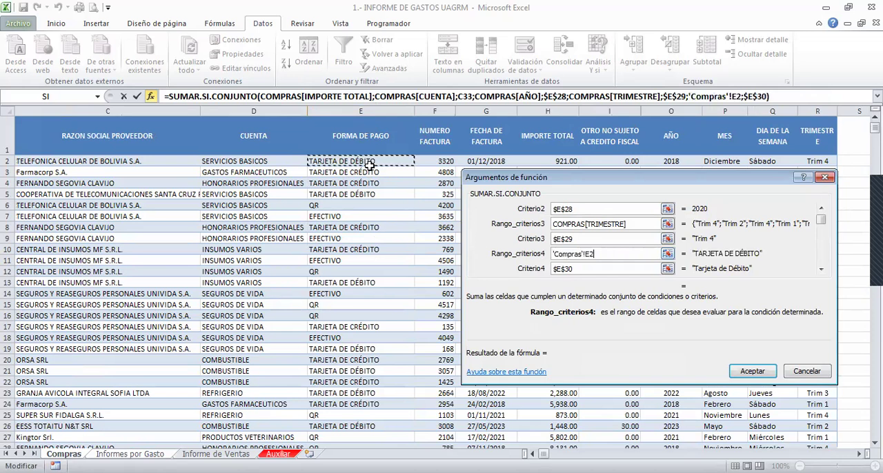
left_click(367, 284, "shift")
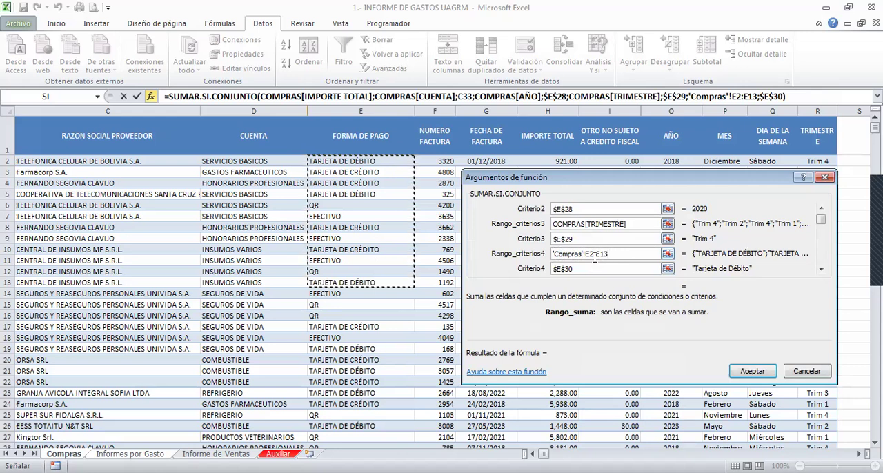
key("BackSpace")
key("BackSpace")
key("BackSpace")
key("BackSpace")
key("BackSpace")
key("BackSpace")
key("BackSpace")
key("BackSpace")
key("BackSpace")
key("BackSpace")
key("BackSpace")
key("BackSpace")
key("BackSpace")
key("BackSpace")
key("BackSpace")
key("BackSpace")
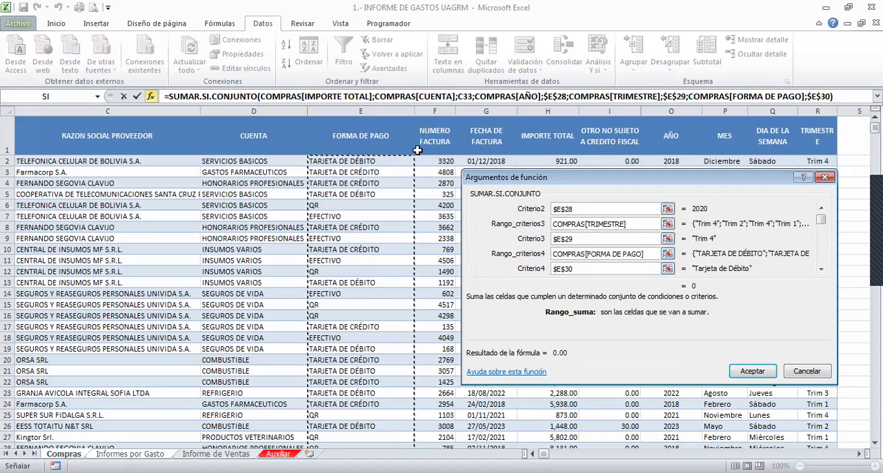
- Accept the SUMAR.SI.CONJUNTO arguments, review the resulting formula in D33 and commit it
left_click(750, 371)
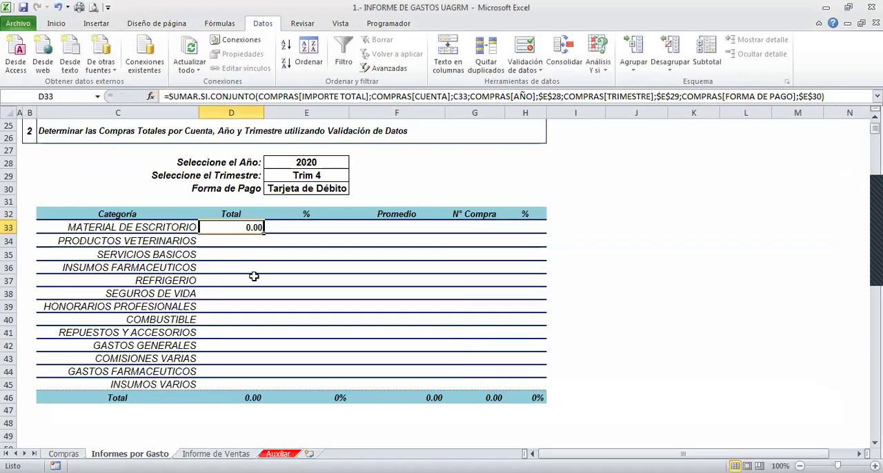
key("F2")
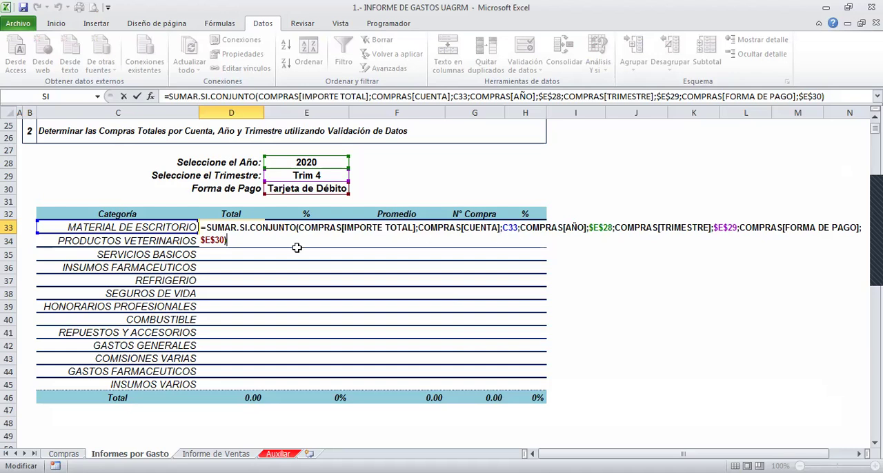
key("ctrl+Return")
- Copy the D33 formula down the Total column through the INSUMOS VARIOS row, D45
left_click_drag(263, 233, 244, 374)
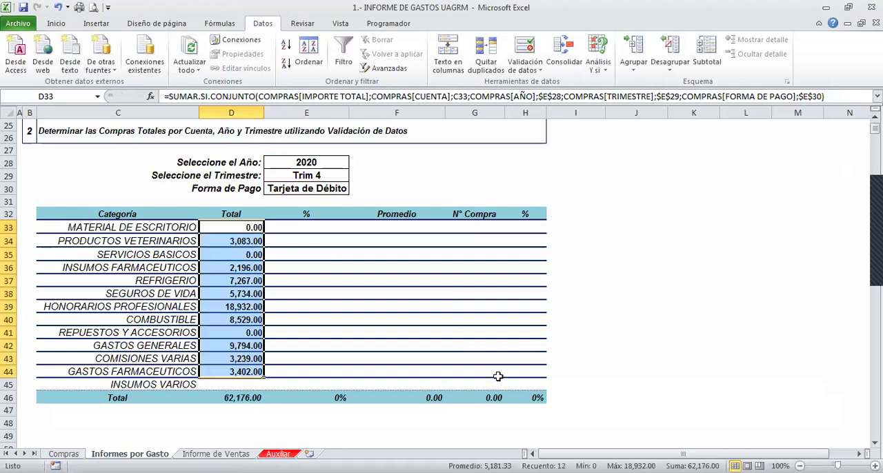
left_click(875, 443)
left_click(875, 443)
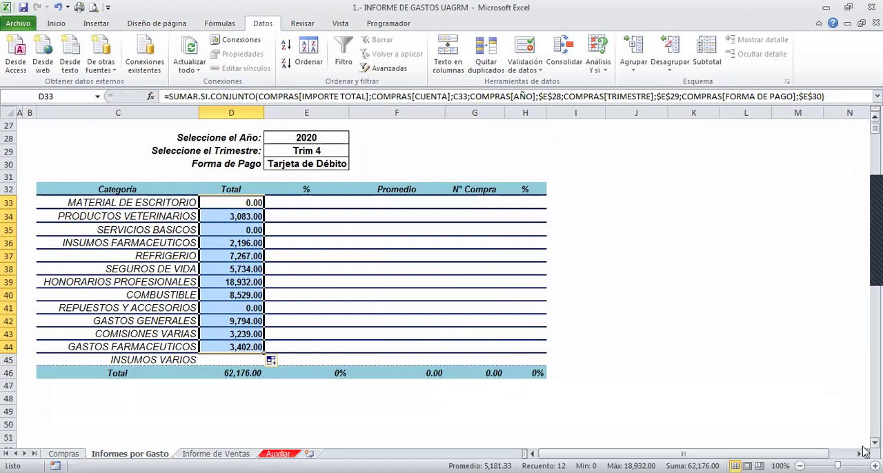
left_click_drag(263, 354, 266, 359)
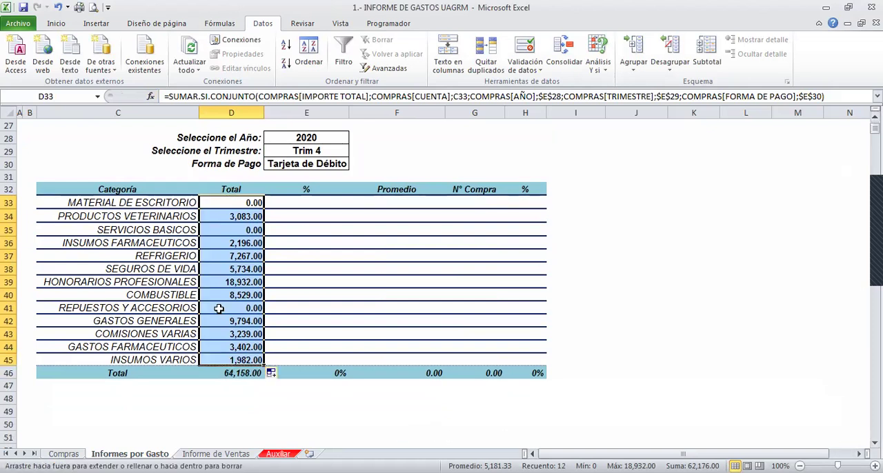
left_click(231, 207)
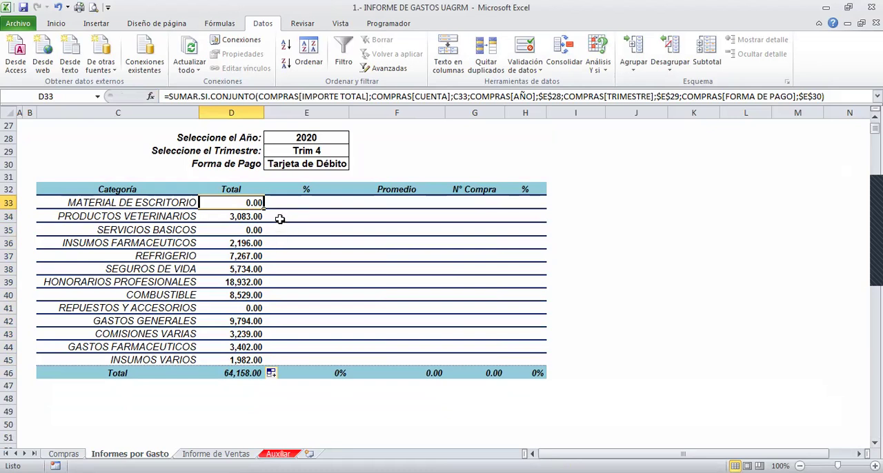
- Set the report's year selection to 2021 and its quarter selection to Trim 3
left_click(329, 140)
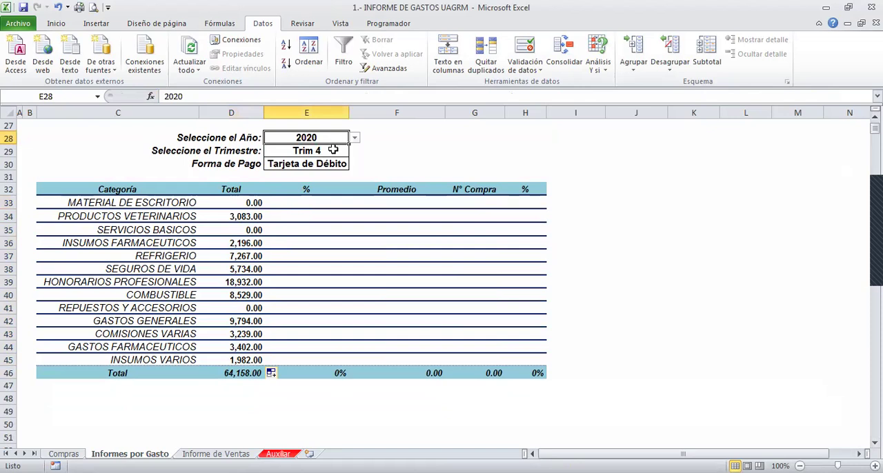
left_click(354, 138)
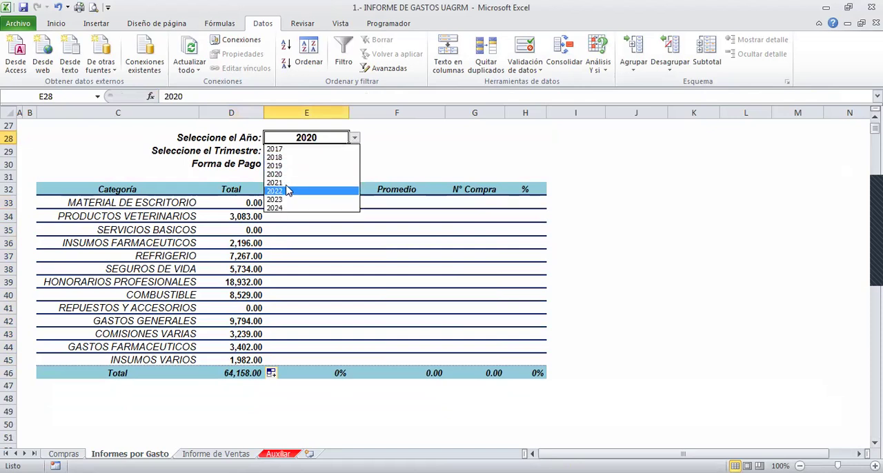
left_click(286, 183)
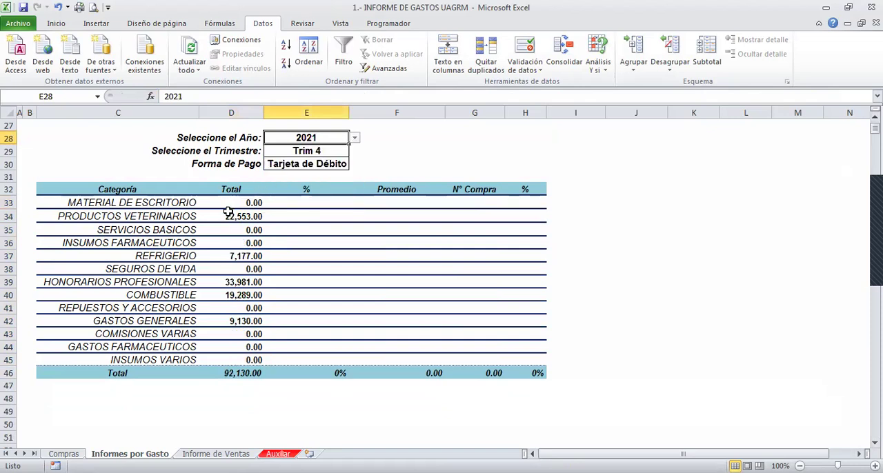
left_click(312, 150)
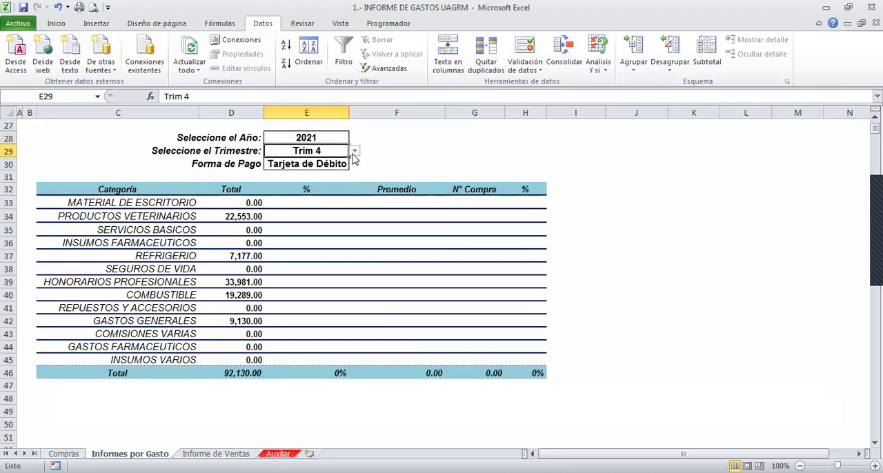
left_click(354, 150)
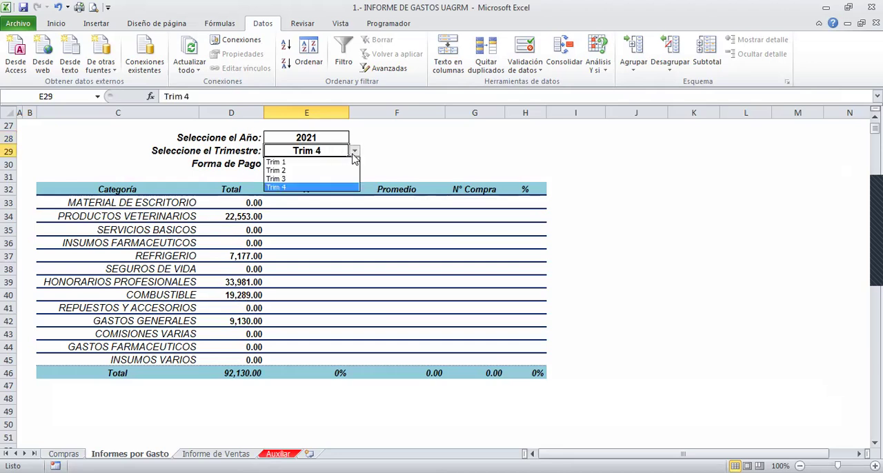
left_click(290, 180)
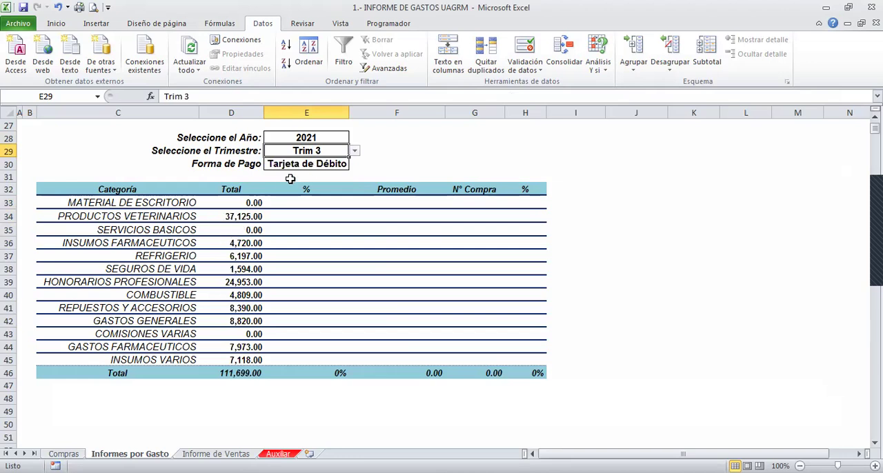
- Set the Forma de Pago selection to Efectivo and review the formula in D33 without changing it
left_click(318, 163)
left_click(354, 166)
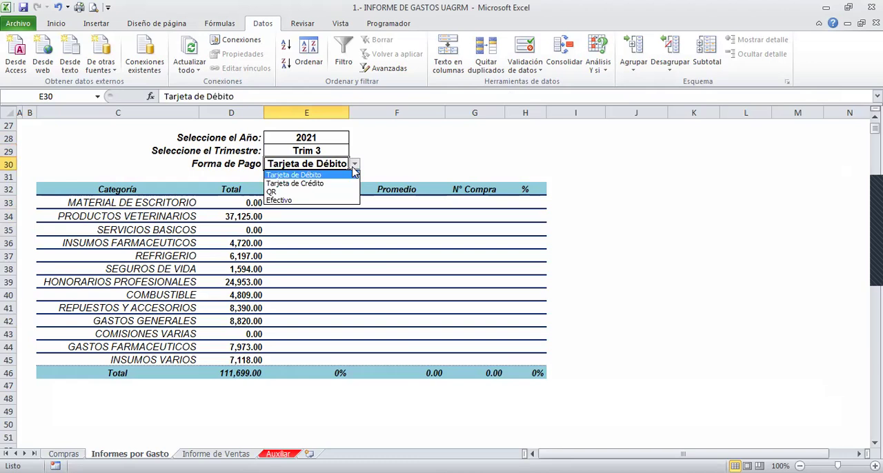
left_click(286, 200)
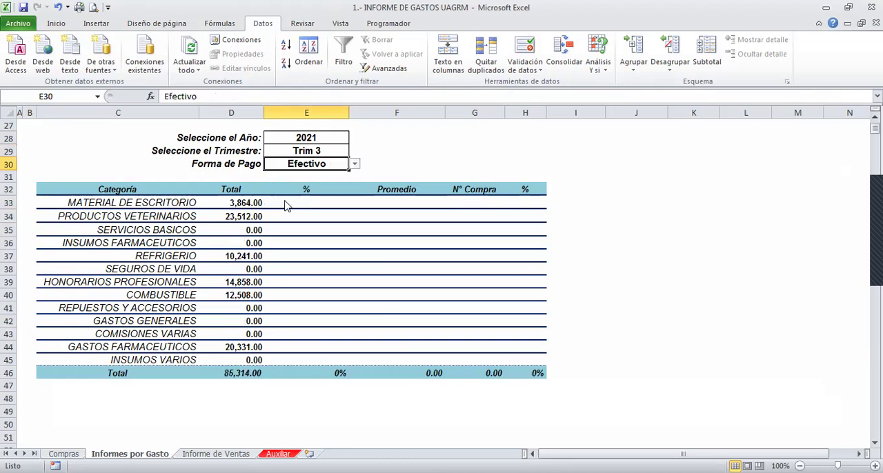
double_click(221, 203)
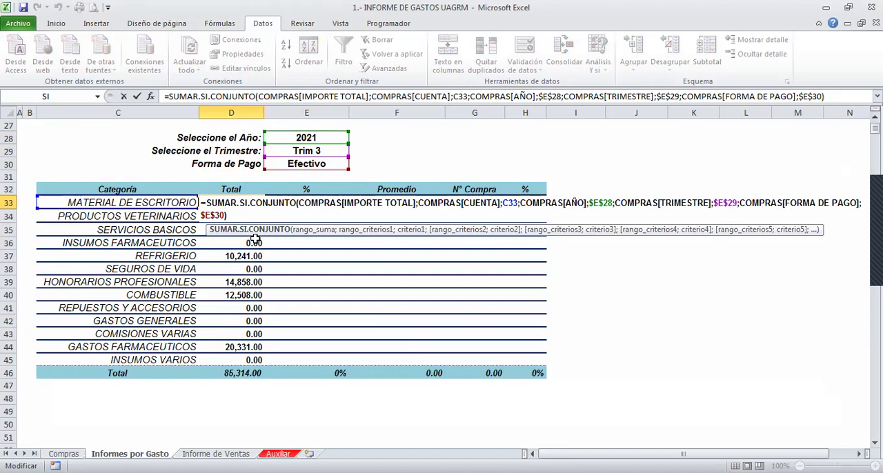
key("Escape")
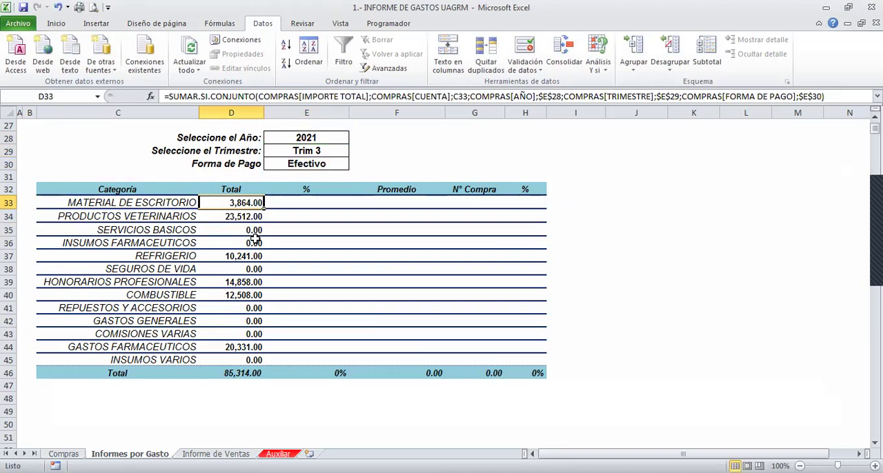
- Start a PROMEDIO.SI.CONJUNTO formula in F33, the Promedio cell of the MATERIAL DE ESCRITORIO row
key("Right")
key("Right")
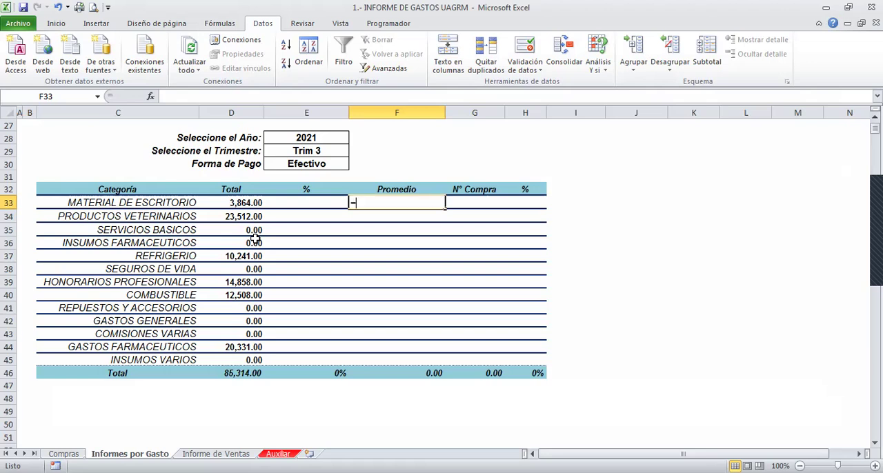
type("=PROMEDIO")
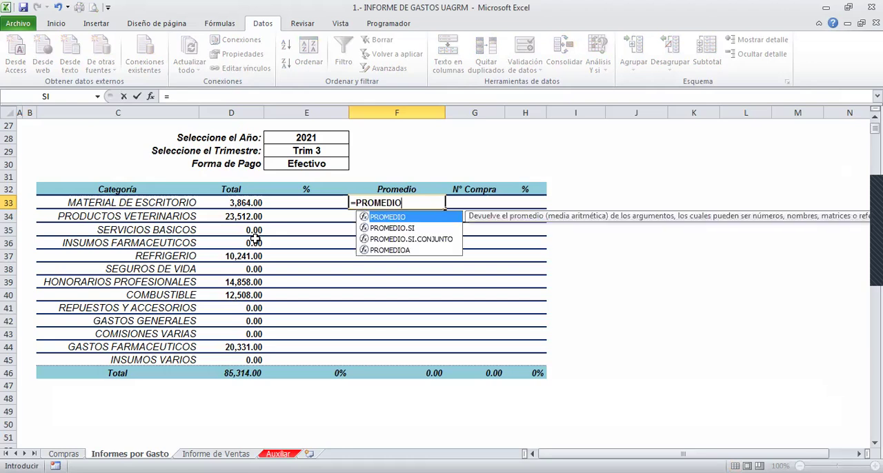
type(".SI.CONJUNTO")
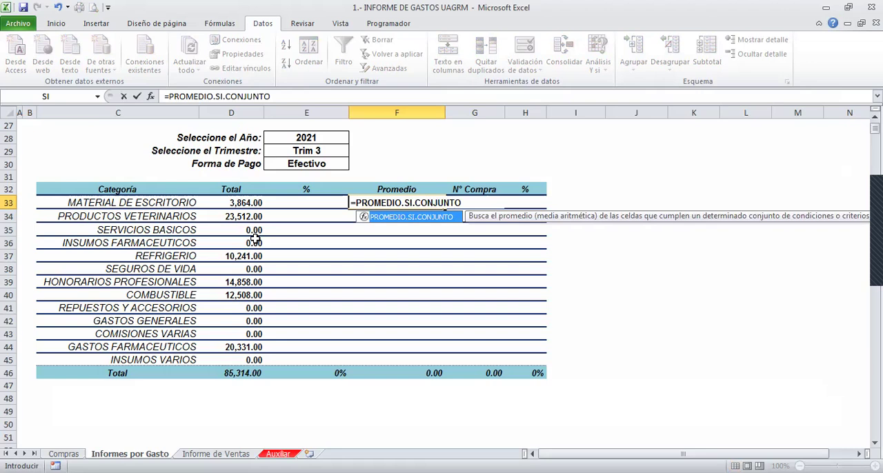
key("BackSpace")
key("BackSpace")
key("BackSpace")
key("BackSpace")
key("BackSpace")
key("BackSpace")
key("BackSpace")
key("BackSpace")
key("BackSpace")
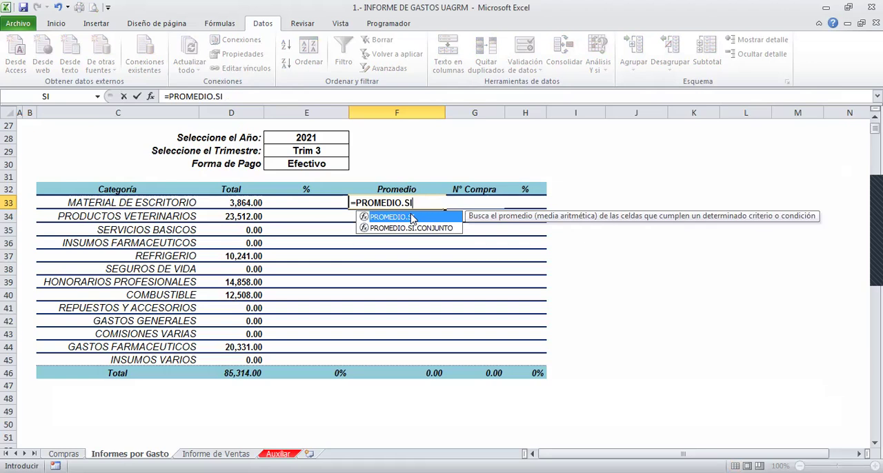
type(".CON")
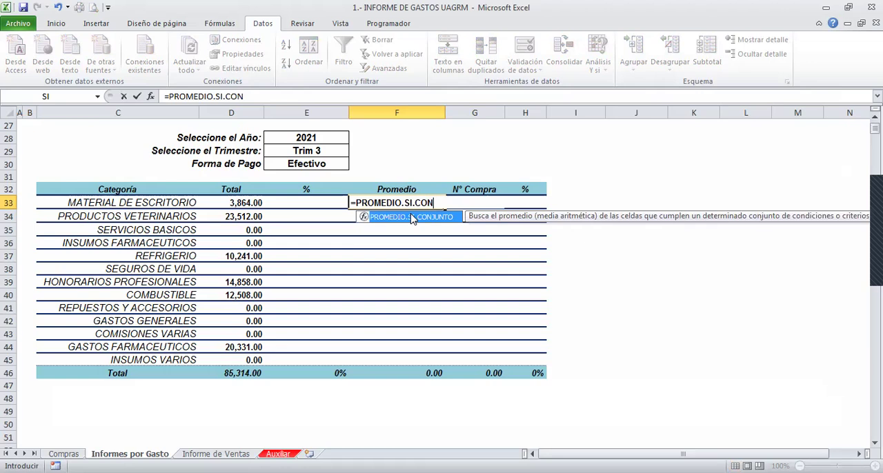
double_click(413, 218)
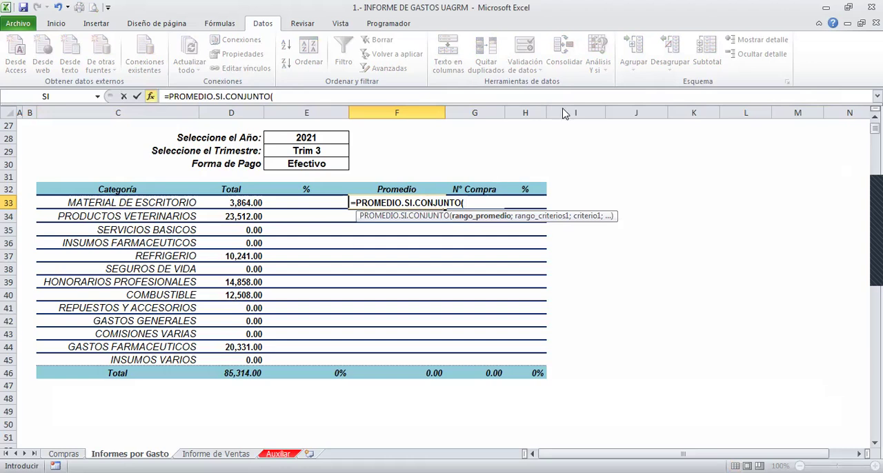
- Set Criterio1 of PROMEDIO.SI.CONJUNTO to the MATERIAL DE ESCRITORIO category cell, C33
key("Tab")
key("Tab")
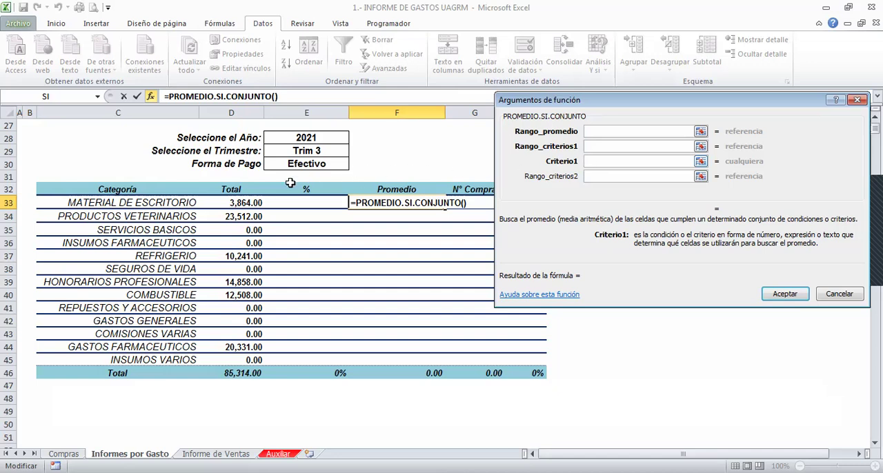
left_click(174, 202)
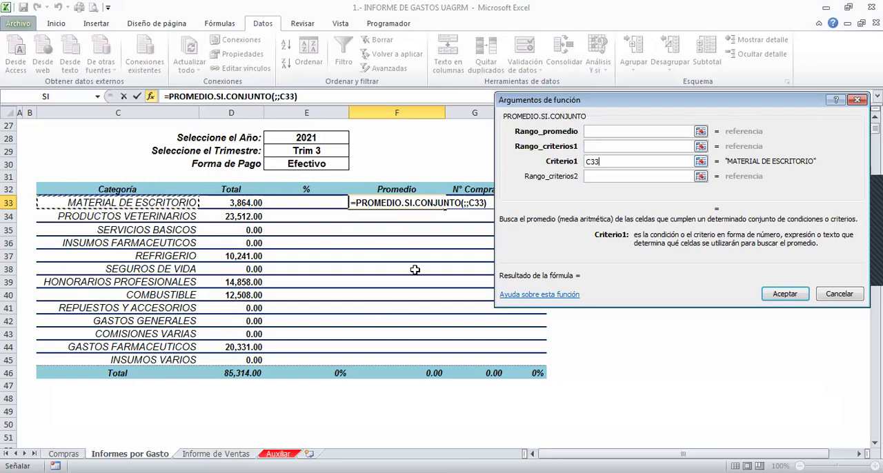
- Set Rango_criterios1 to the CUENTA column of the COMPRAS table on the Compras sheet
left_click(596, 145)
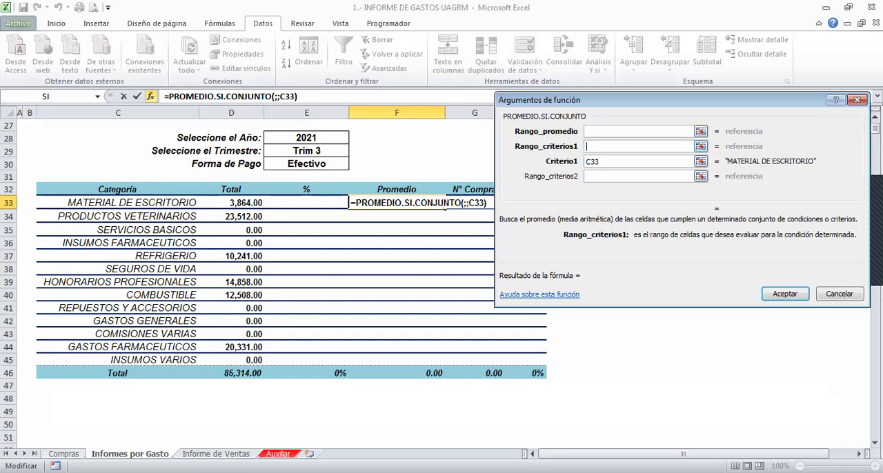
left_click(63, 454)
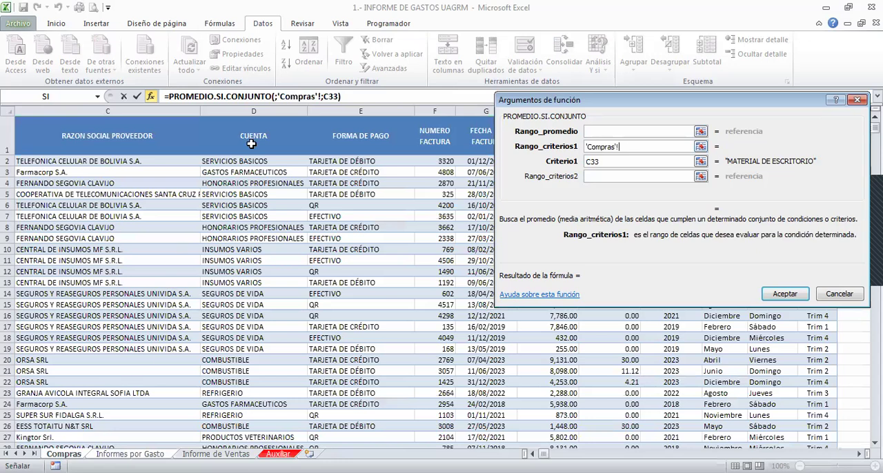
left_click(273, 110)
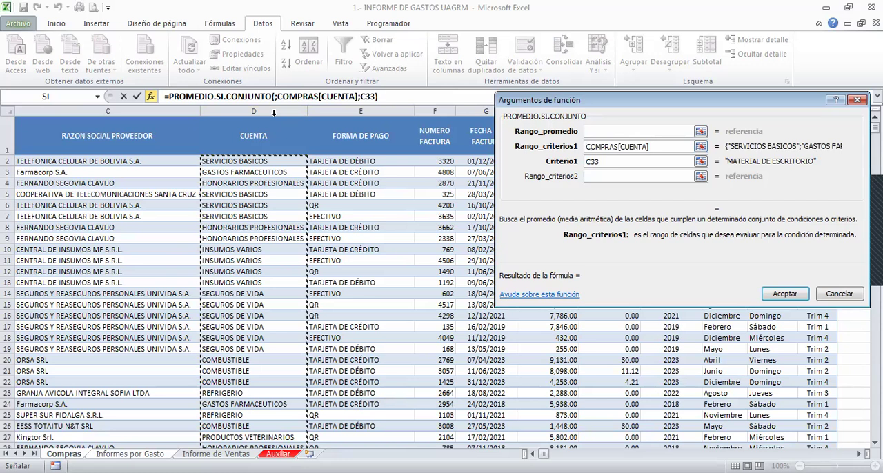
- Set Rango_promedio to the IMPORTE TOTAL column of the COMPRAS table on the Compras sheet
left_click(597, 131)
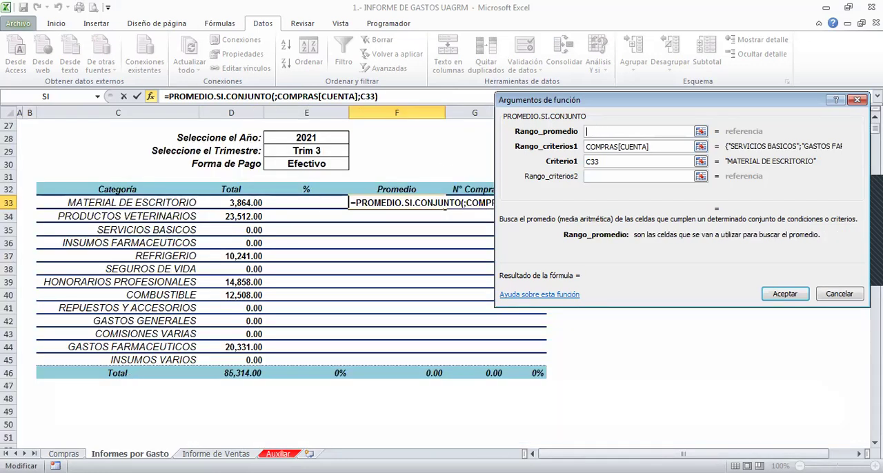
left_click(63, 454)
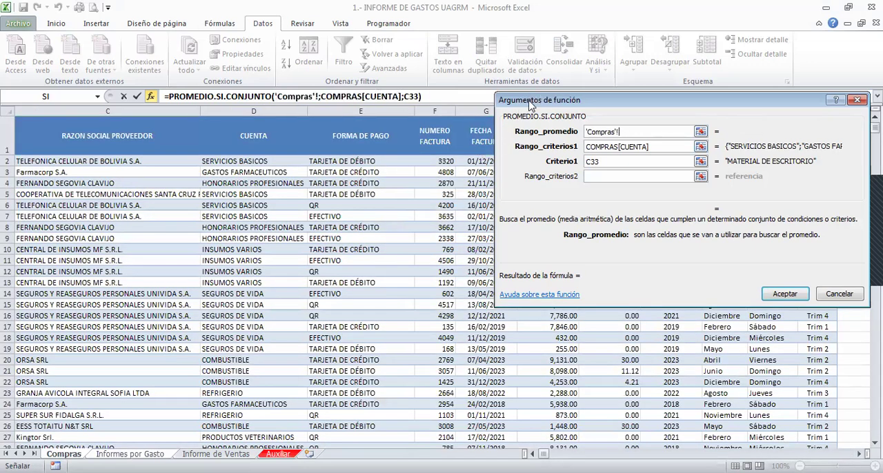
left_click_drag(525, 107, 636, 155)
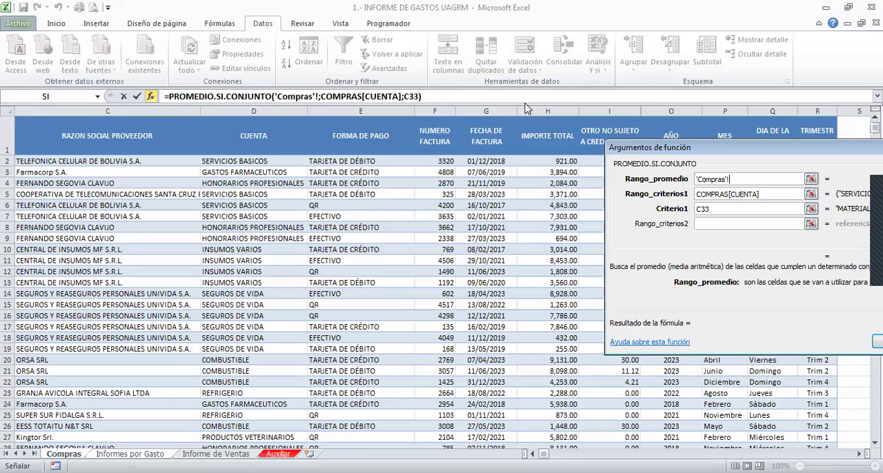
left_click(859, 454)
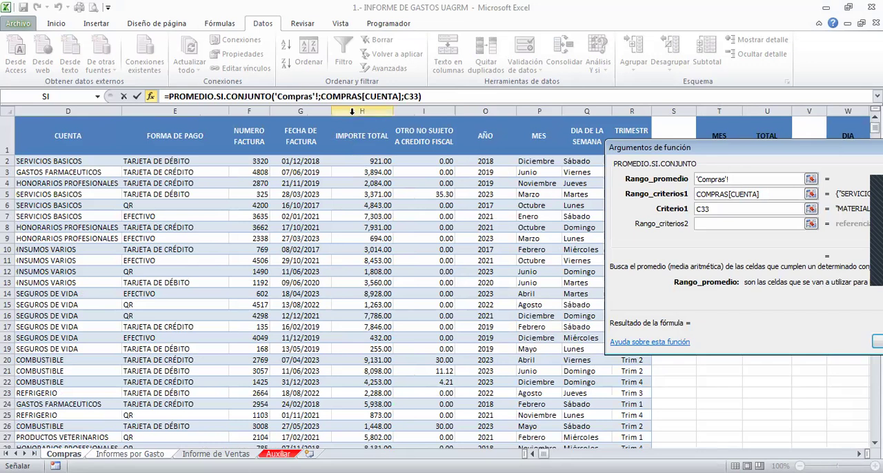
left_click(357, 114)
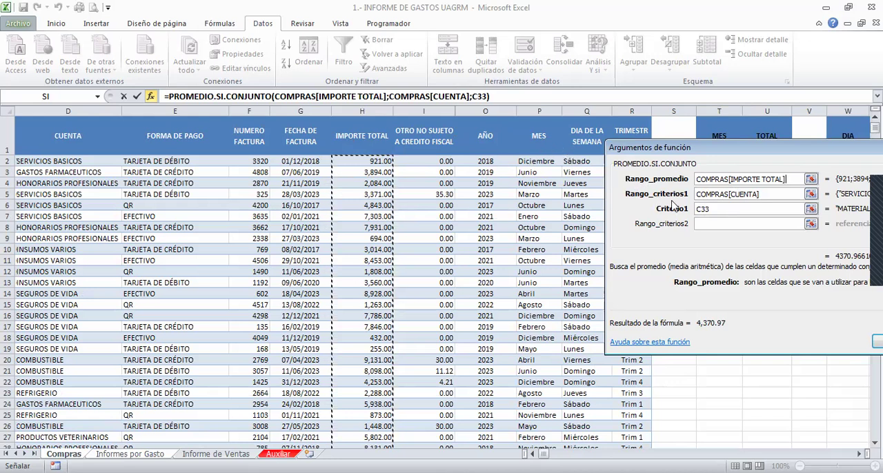
- Set Criterio2 of PROMEDIO.SI.CONJUNTO to the selected year cell as the absolute reference $E$28
left_click(703, 222)
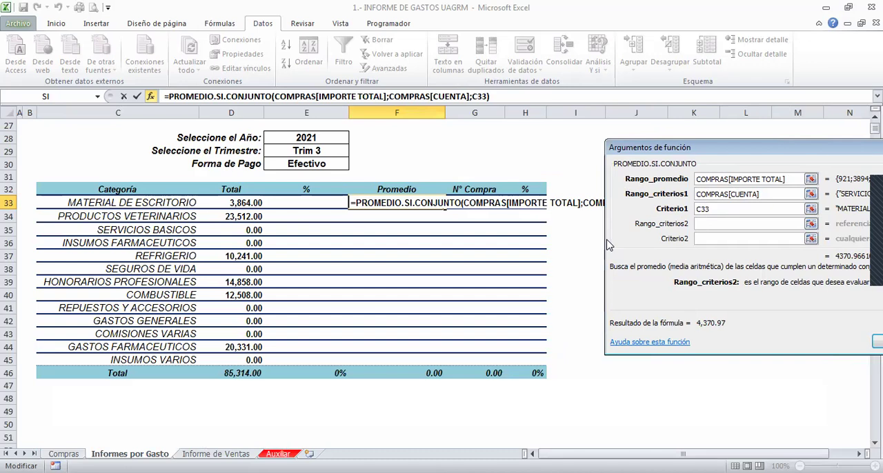
left_click(720, 239)
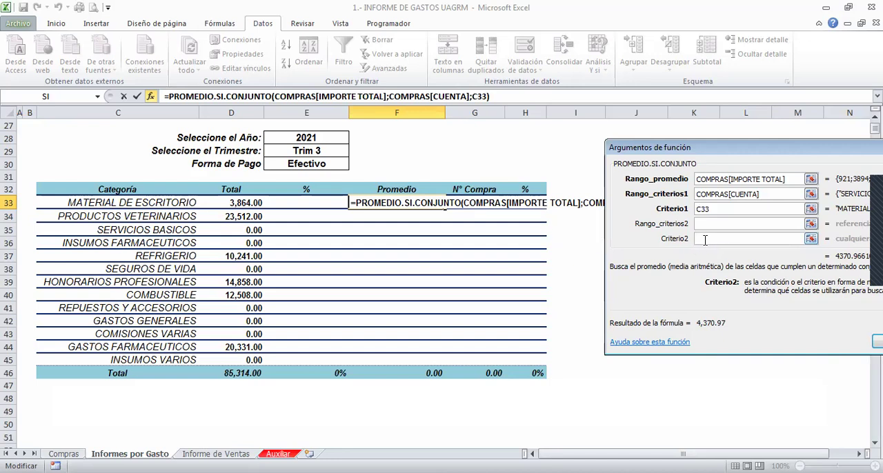
left_click(706, 223)
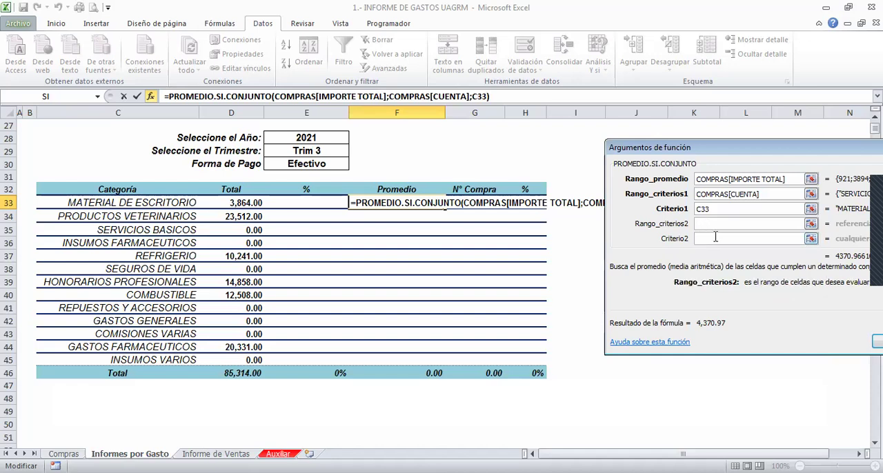
left_click(715, 237)
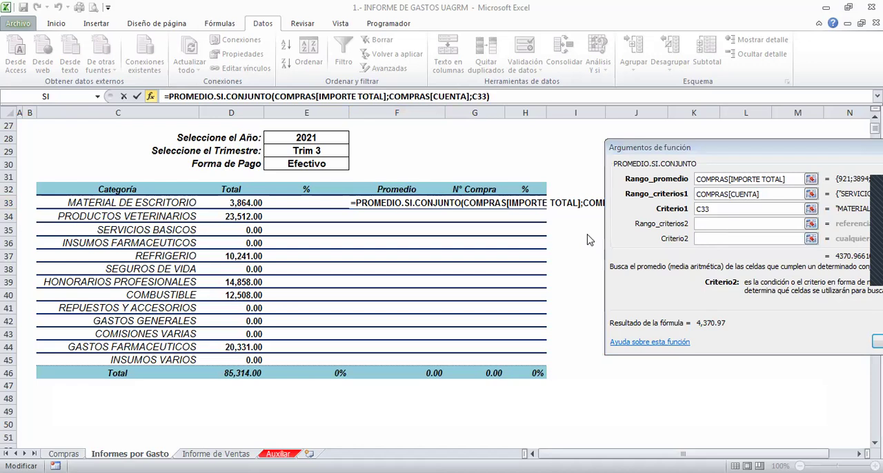
left_click(708, 224)
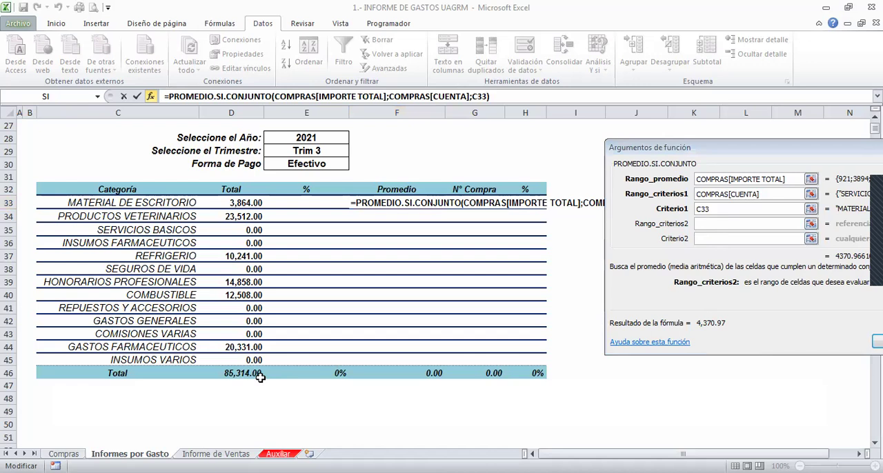
left_click(662, 149)
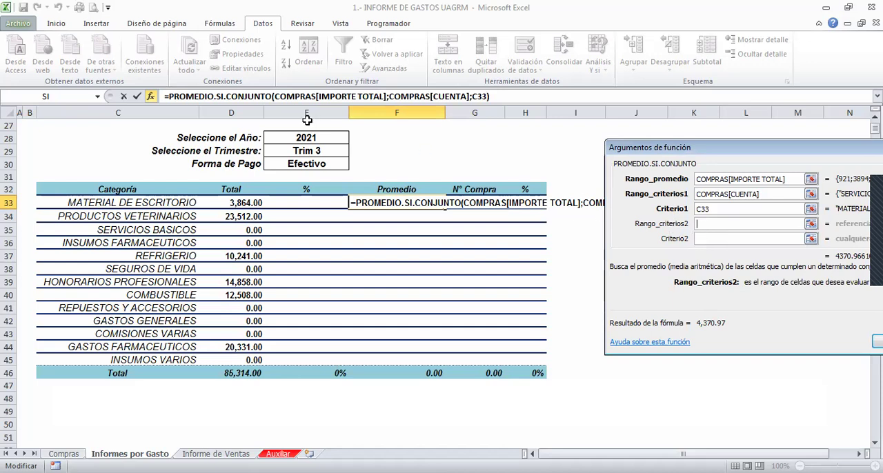
left_click(705, 239)
left_click(331, 136)
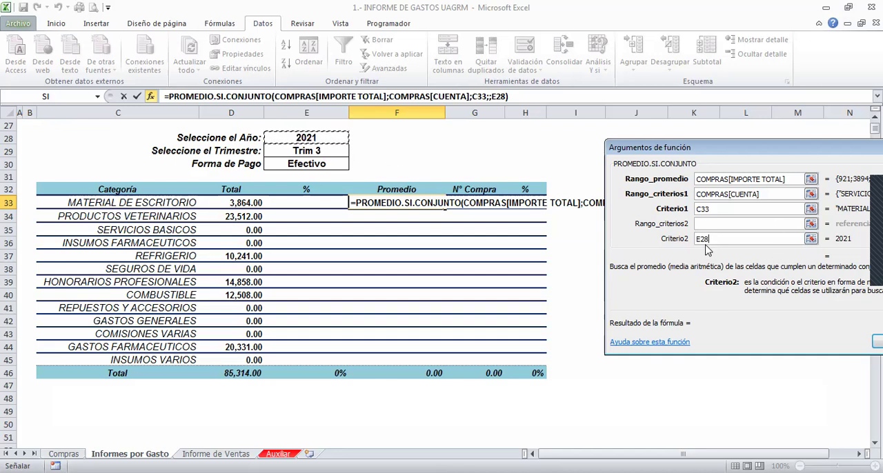
key("F4")
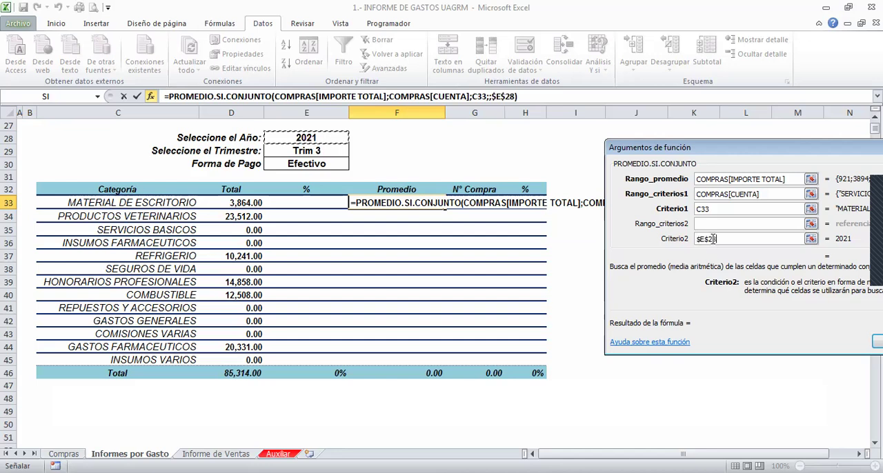
- Set Rango_criterios2 to COMPRAS[AÑO] and move the function arguments dialog so that it is fully in view
left_click(700, 220)
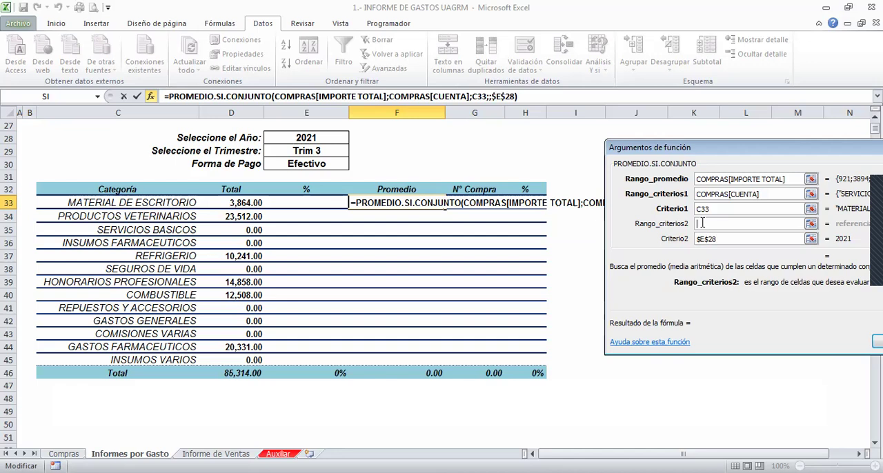
type("dOMP")
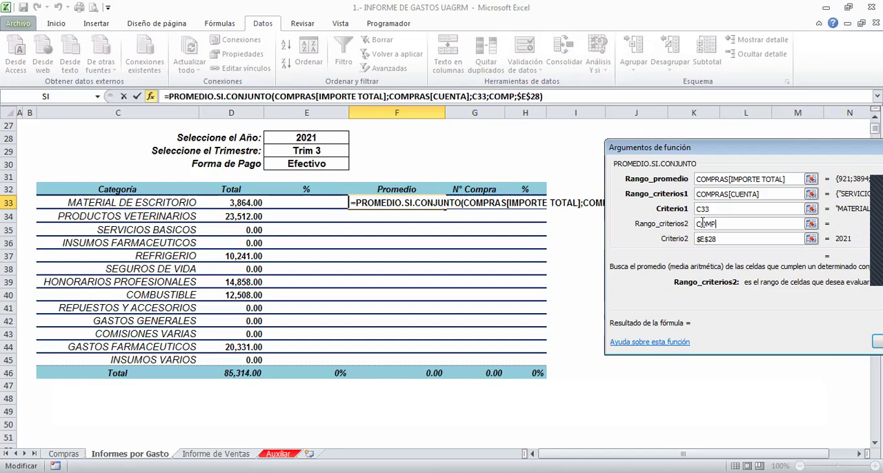
type("RAS[")
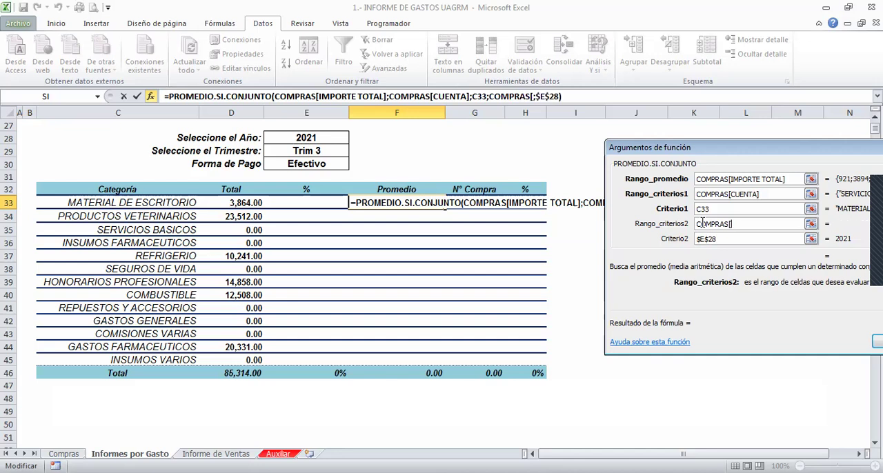
type("AÑO]")
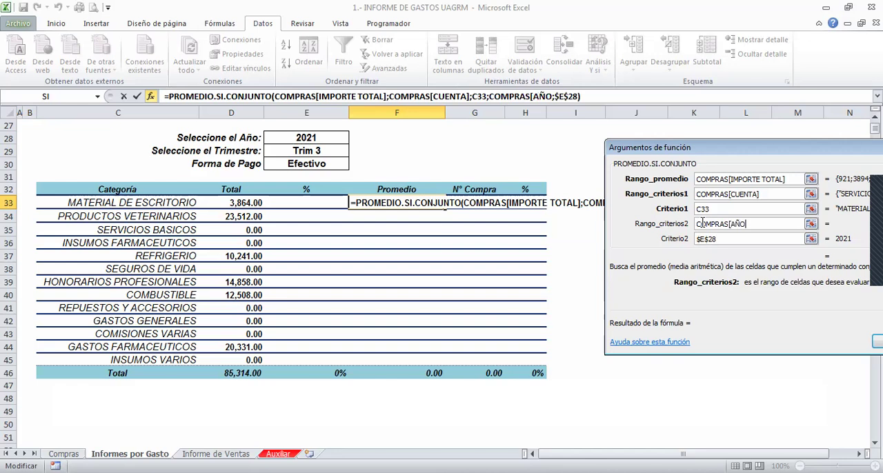
type("]")
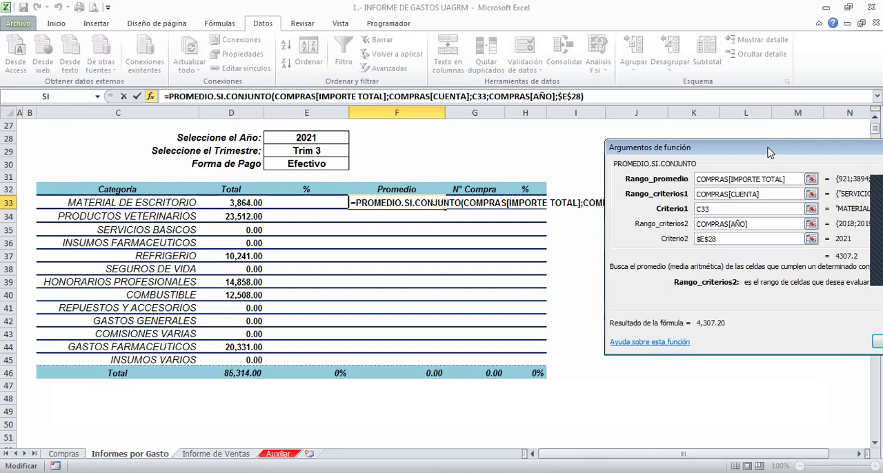
left_click_drag(770, 152, 626, 128)
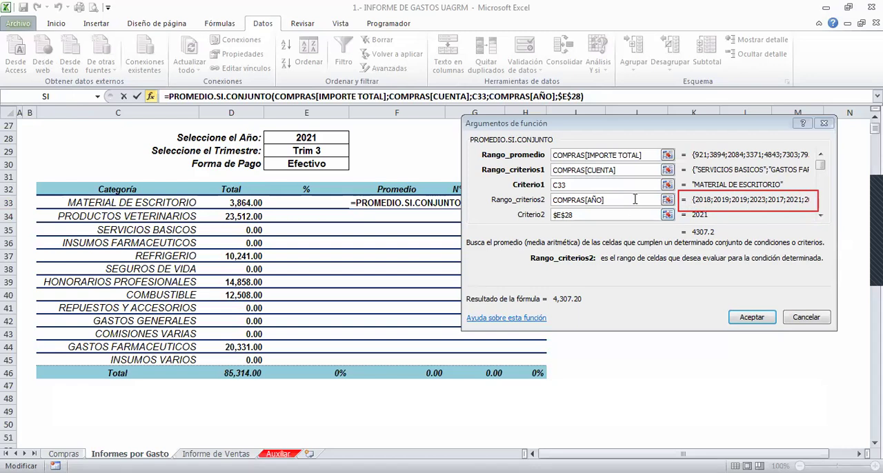
- Delete the end of the Rango_criterios2 reference and re-enter it as COMPRAS[AÑO]
left_click(625, 200)
key("BackSpace")
key("BackSpace")
key("BackSpace")
key("BackSpace")
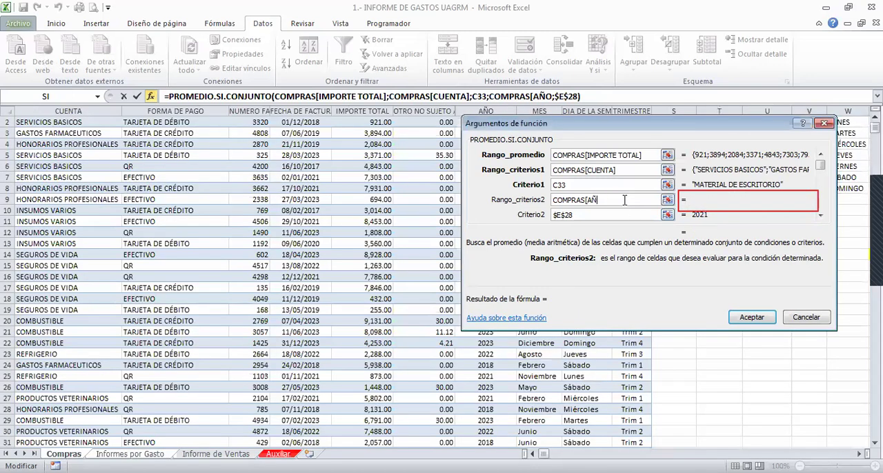
type("AÑOS")
type("]")
key("BackSpace")
key("BackSpace")
type("]")
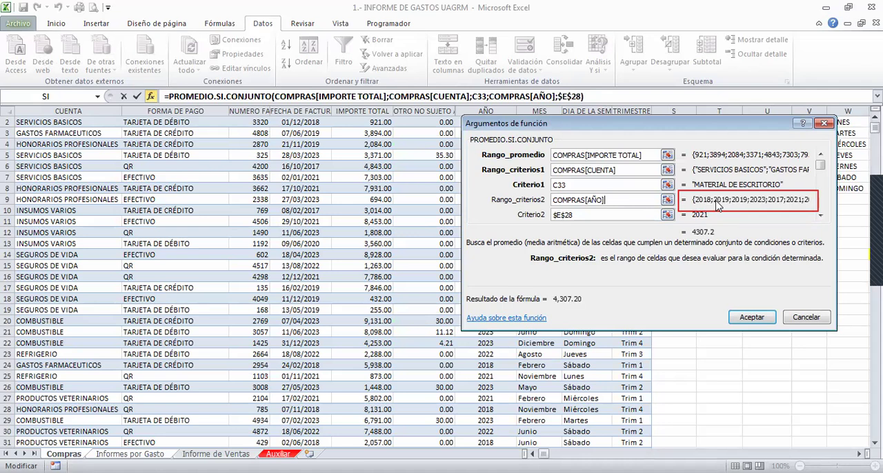
- Set Criterio3 of PROMEDIO.SI.CONJUNTO to the selected quarter cell as the absolute reference $E$29
key("Tab")
key("Tab")
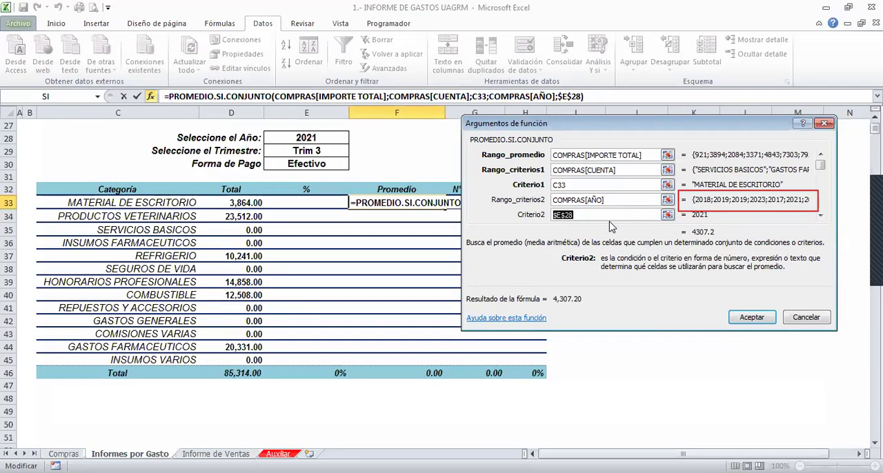
key("Tab")
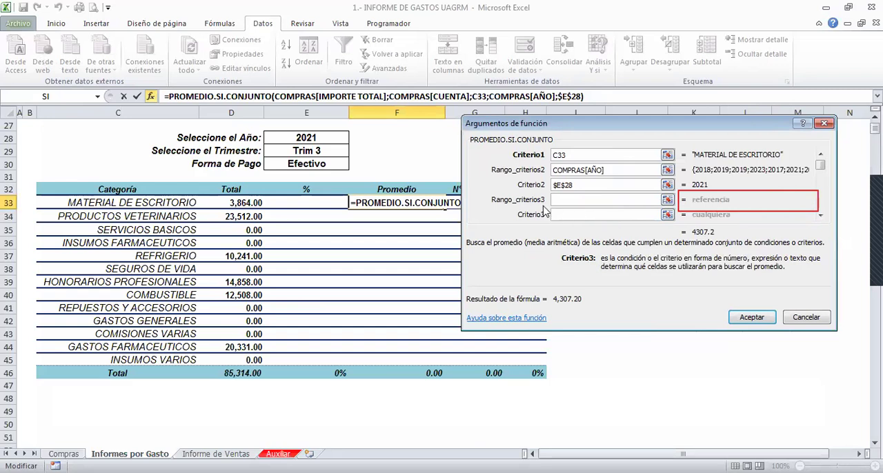
left_click(295, 154)
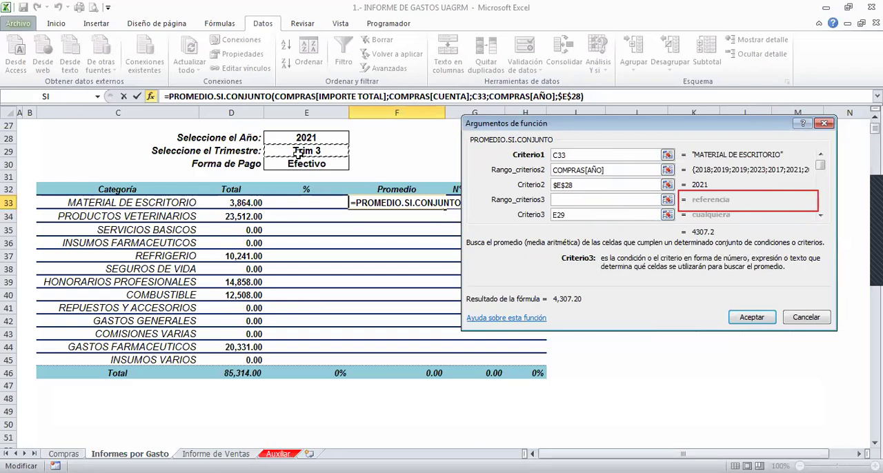
- Set Rango_criterios3 to the TRIMESTRE column of the COMPRAS table, COMPRAS[TRIMESTRE]
left_click(573, 201)
type("COMPRAS[")
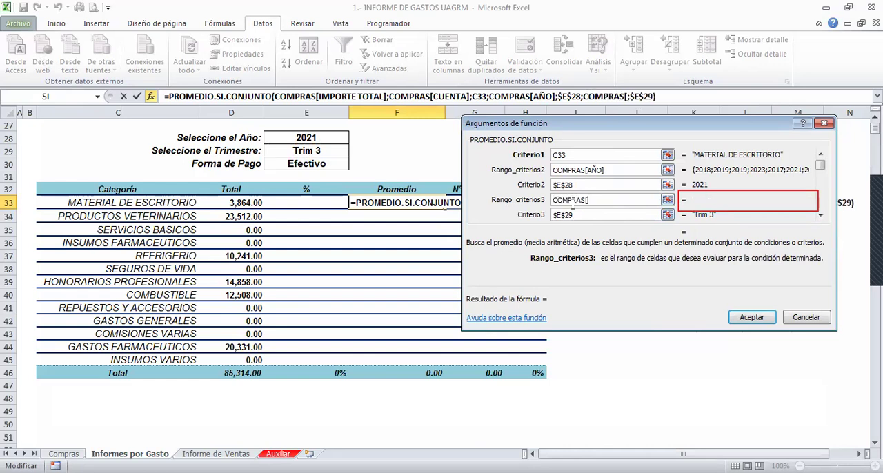
type("TRIME")
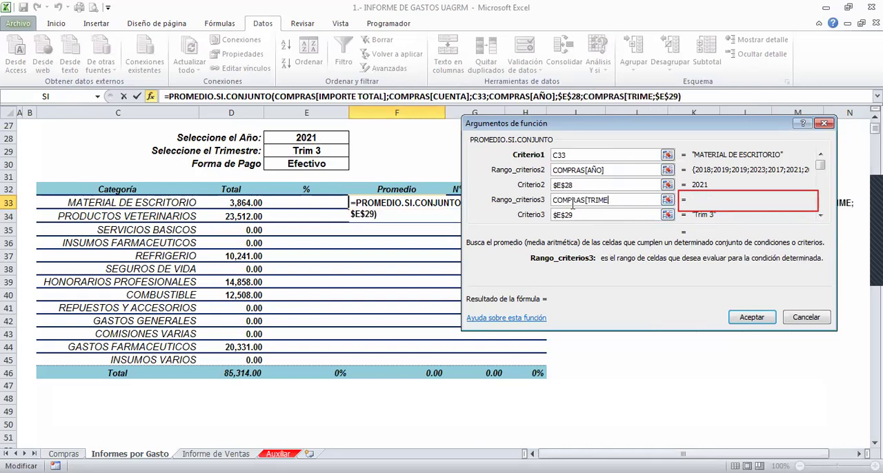
type("STRE]")
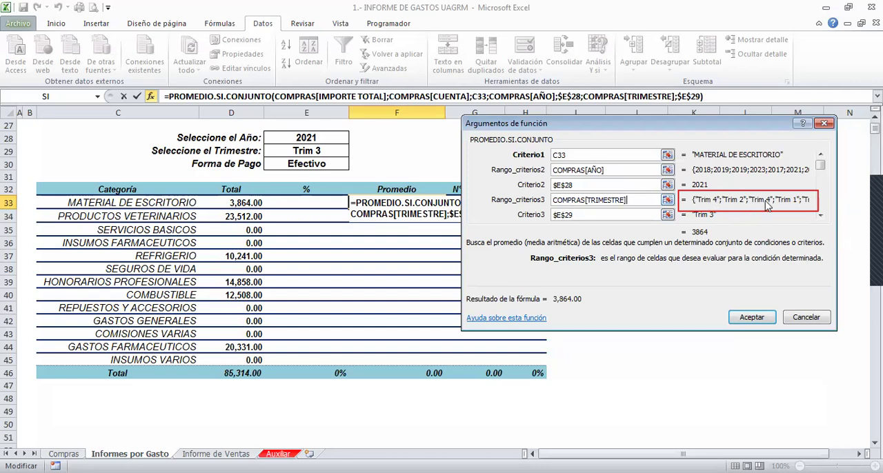
- Set Criterio4 of PROMEDIO.SI.CONJUNTO to the selected payment method cell as the absolute reference $E$30
key("Tab")
key("Tab")
key("Tab")
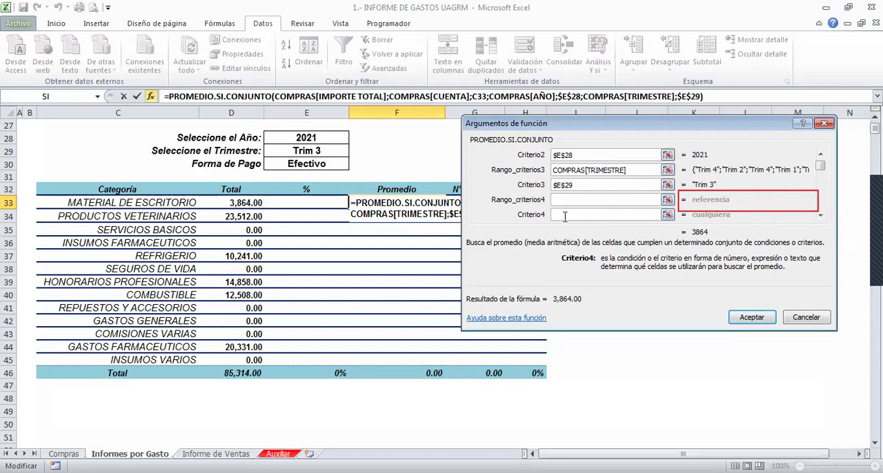
left_click(322, 163)
key("F4")
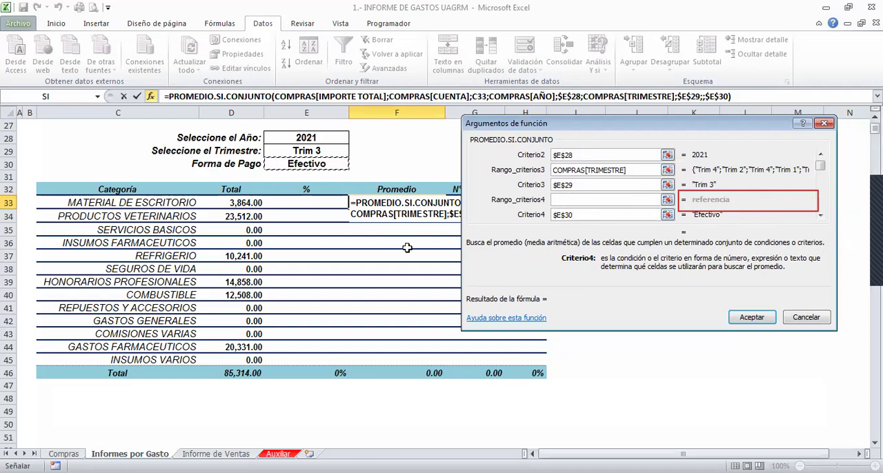
- Set Rango_criterios4 to COMPRAS[FORMA DE PAGO] and enter the finished PROMEDIO.SI.CONJUNTO formula in F33
left_click(570, 200)
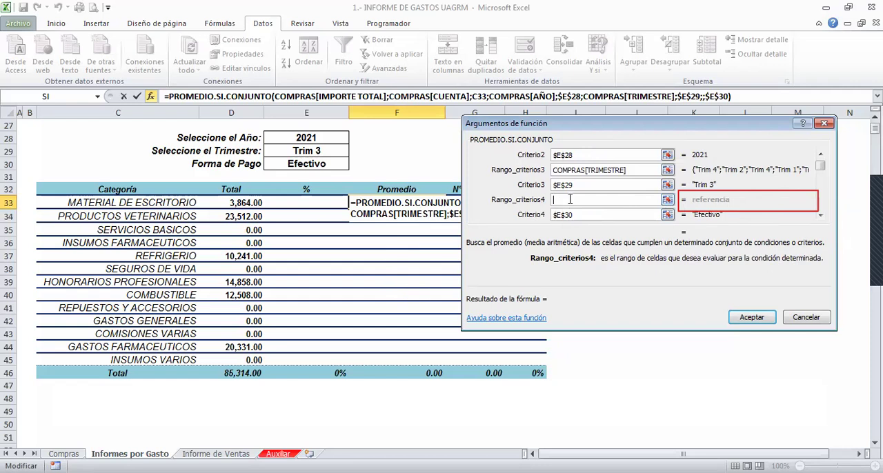
type("COMPRAS")
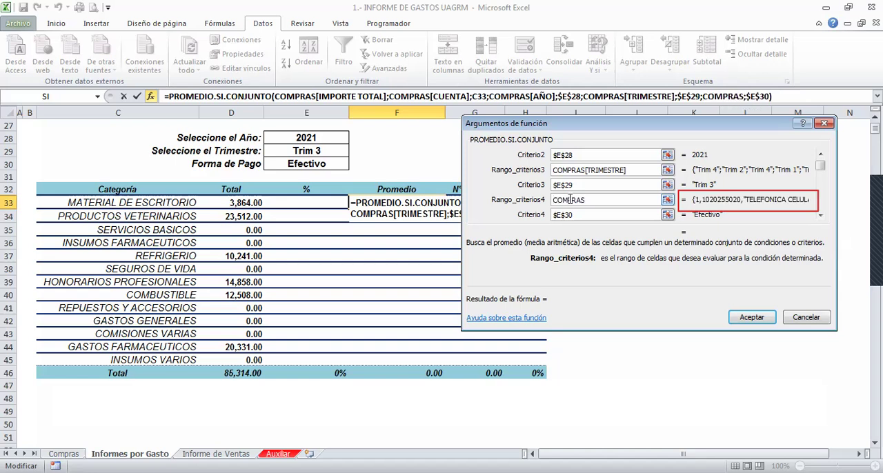
type("[FORMA DE PAGO")
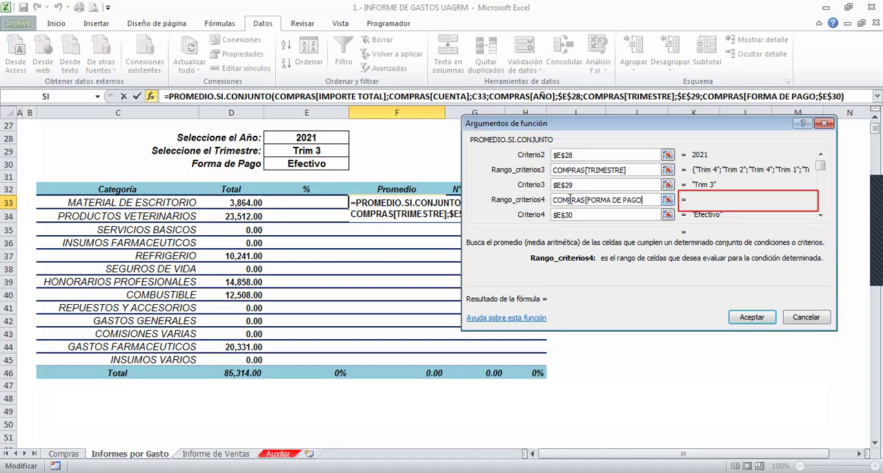
type("]")
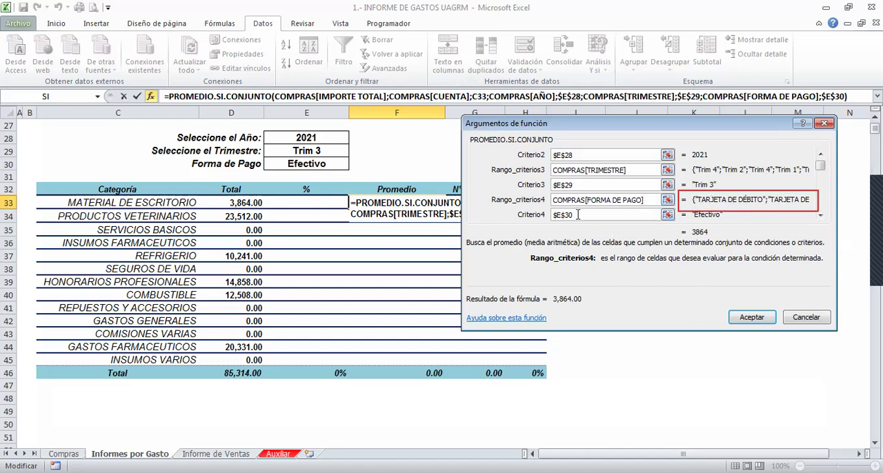
left_click(751, 319)
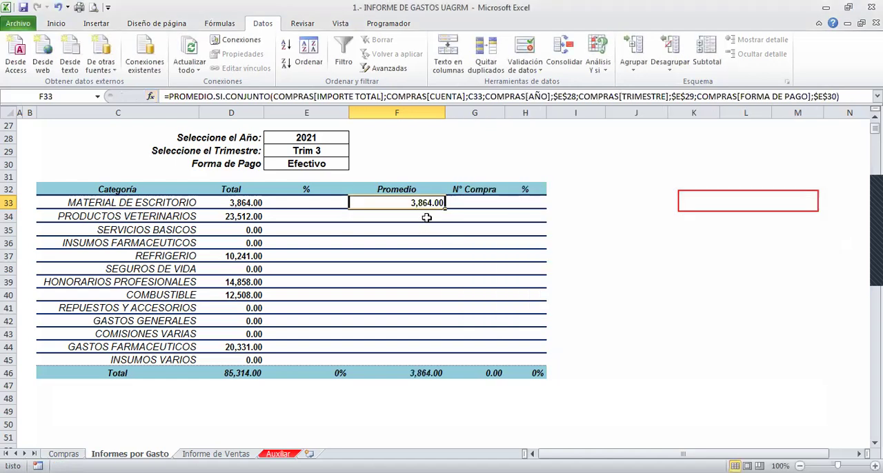
- Fill the Promedio formula from F33 down to F45 and inspect the average and total formulas of the SERVICIOS BASICOS row
left_click_drag(445, 208, 425, 360)
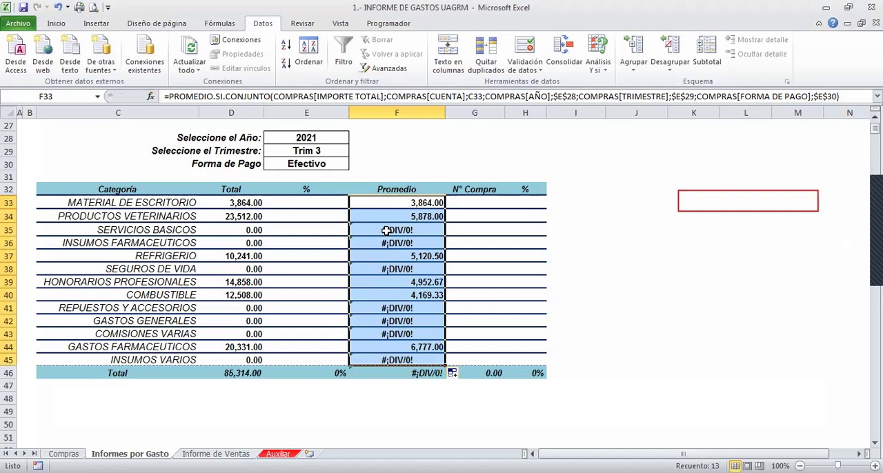
left_click(386, 230)
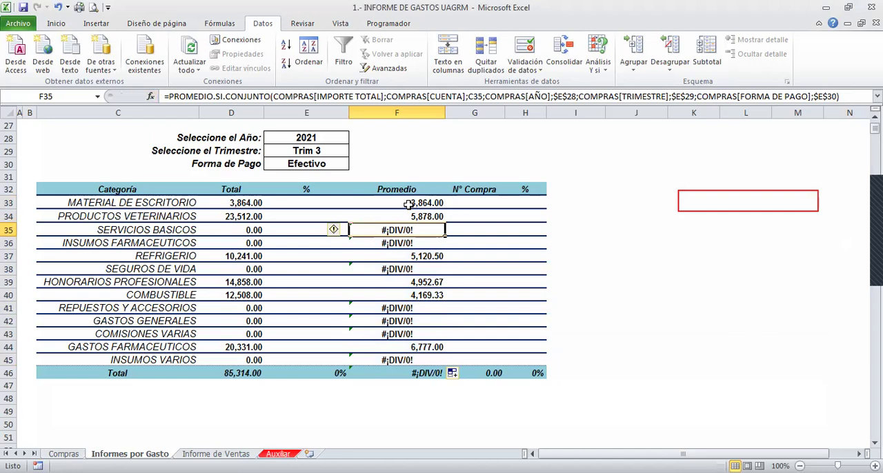
left_click(232, 231)
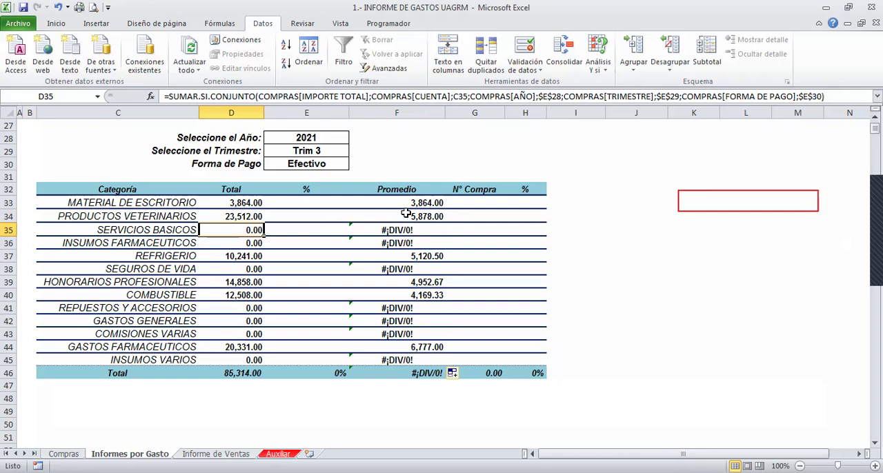
- Change the report's selected year to 2022 and its quarter to Trim 1
left_click(327, 138)
left_click(354, 139)
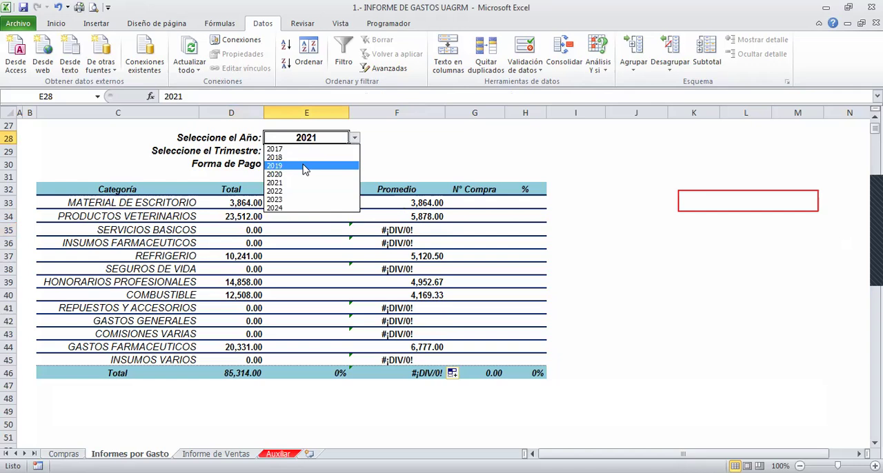
left_click(286, 198)
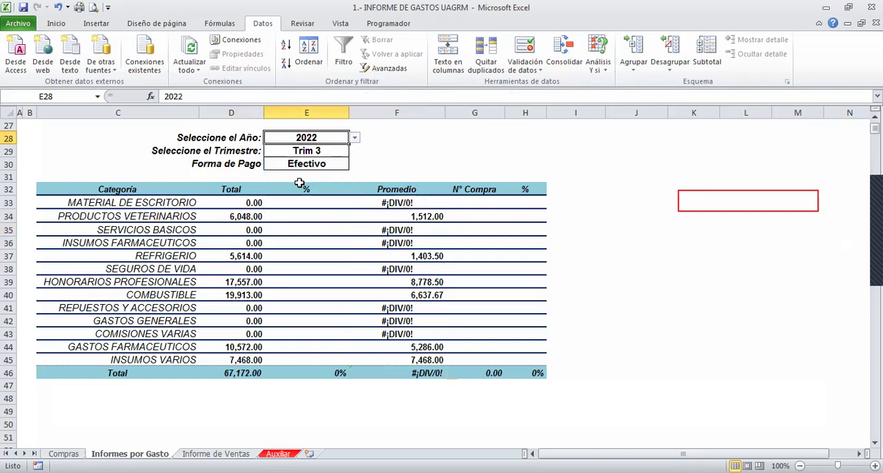
left_click(330, 150)
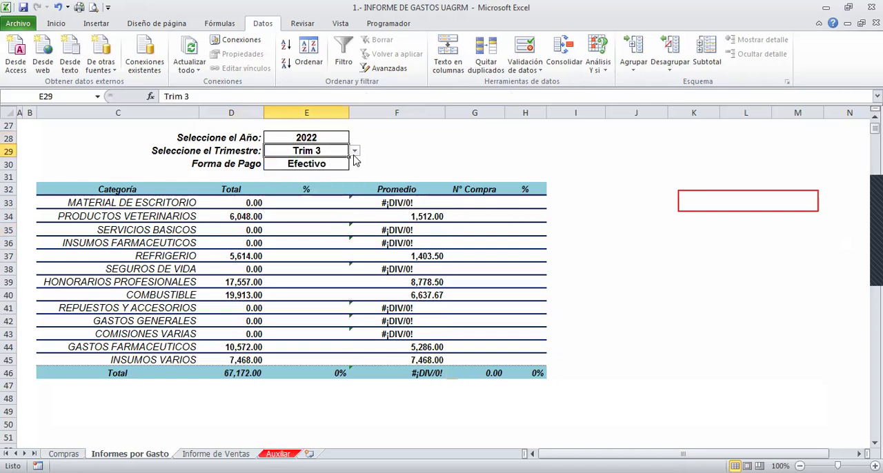
left_click(354, 150)
left_click(287, 163)
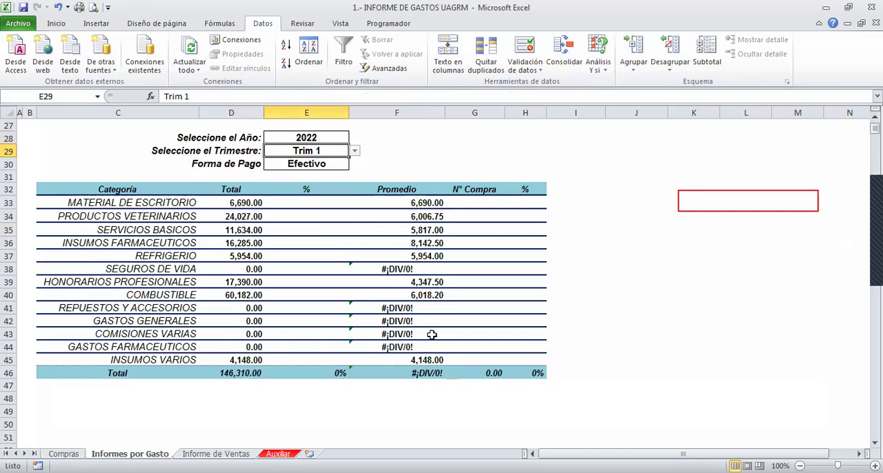
- Inspect the total and average formulas of the SEGUROS DE VIDA row
left_click(243, 267)
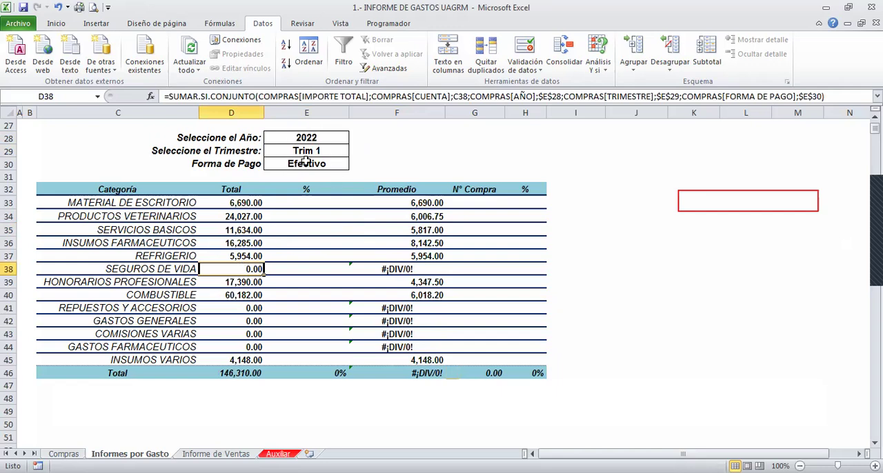
left_click(136, 269)
left_click(211, 268)
left_click(411, 269)
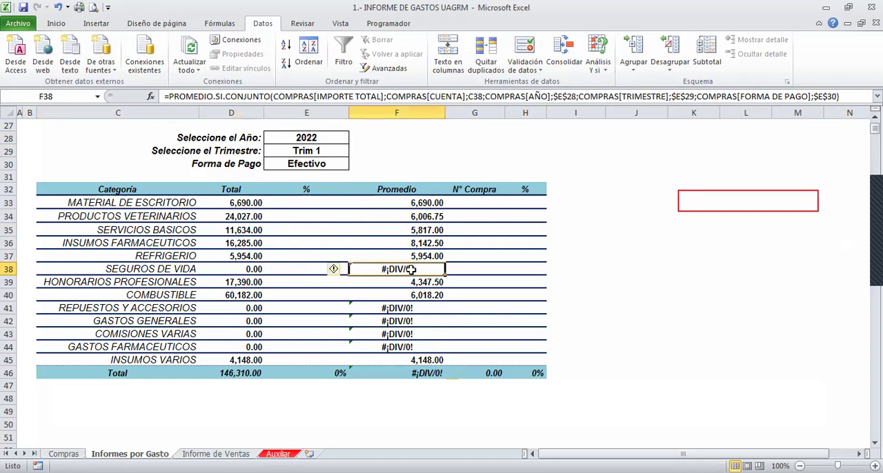
- Wrap the PROMEDIO.SI.CONJUNTO formula in F33 in SIERROR with 0 as the valor_si_error value
left_click(402, 203)
double_click(402, 203)
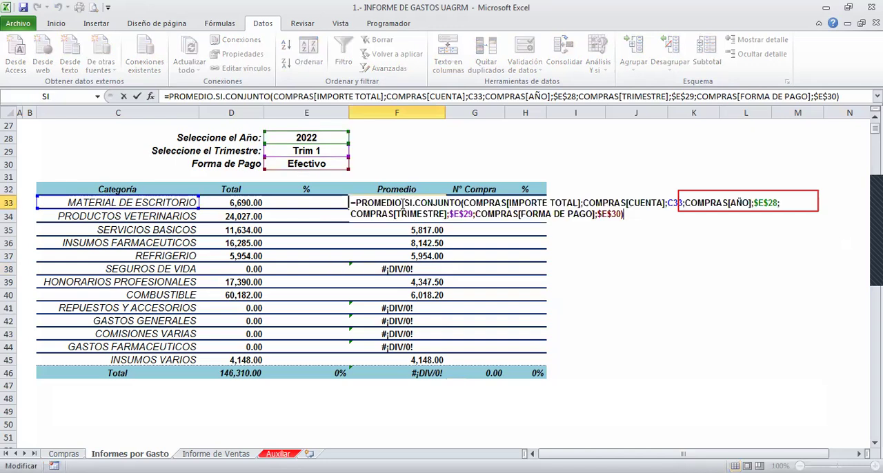
left_click(357, 205)
type("S")
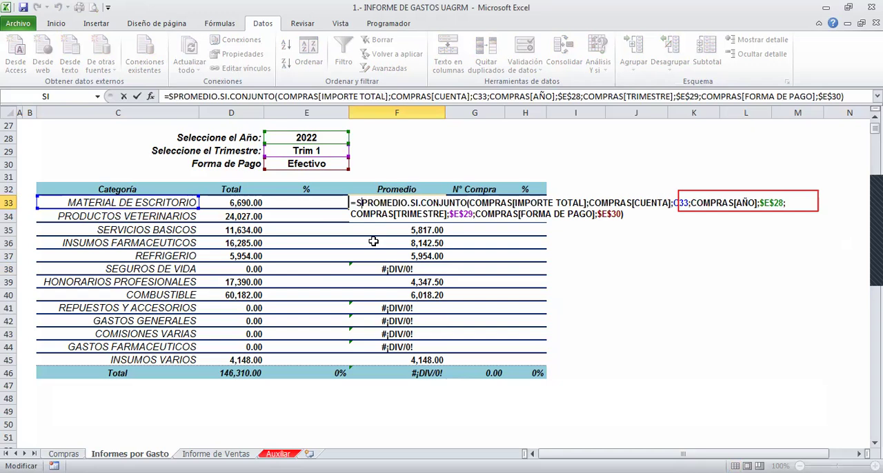
type("IERROR(")
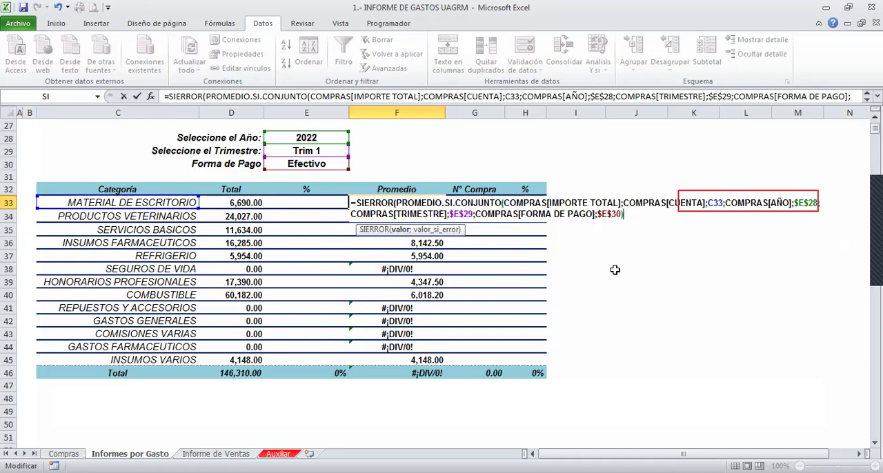
type(";")
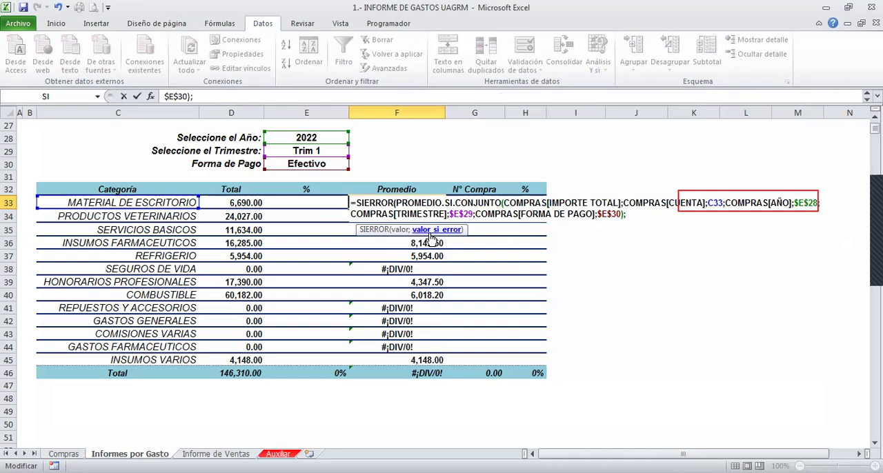
type("0)")
key("Return")
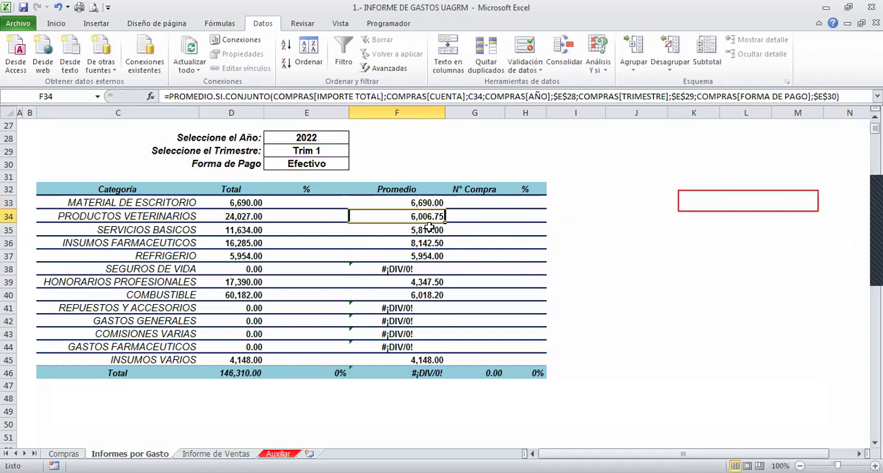
- Fill the SIERROR average formula from F33 down to F44 and inspect it in the REPUESTOS Y ACCESORIOS row
left_click(424, 203)
left_click_drag(446, 210, 436, 351)
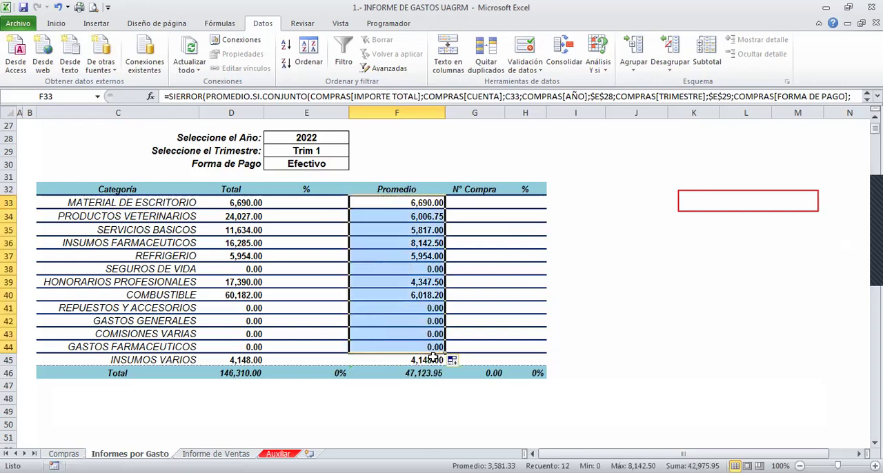
left_click(396, 311)
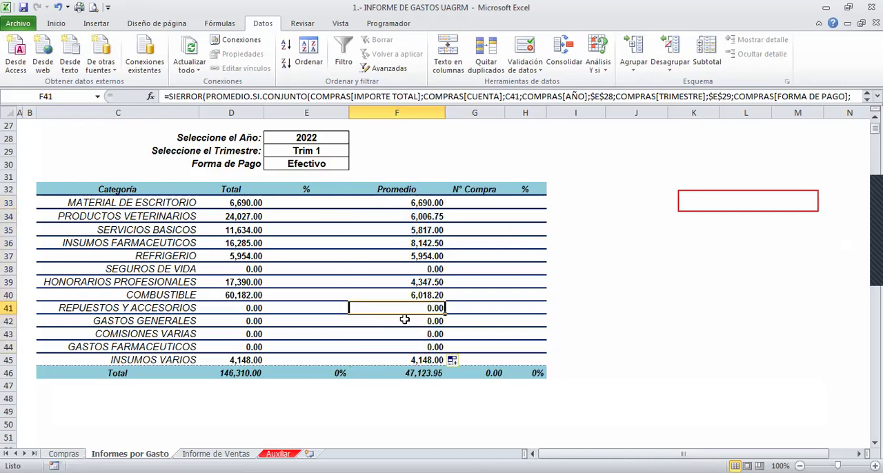
left_click_drag(244, 309, 395, 344)
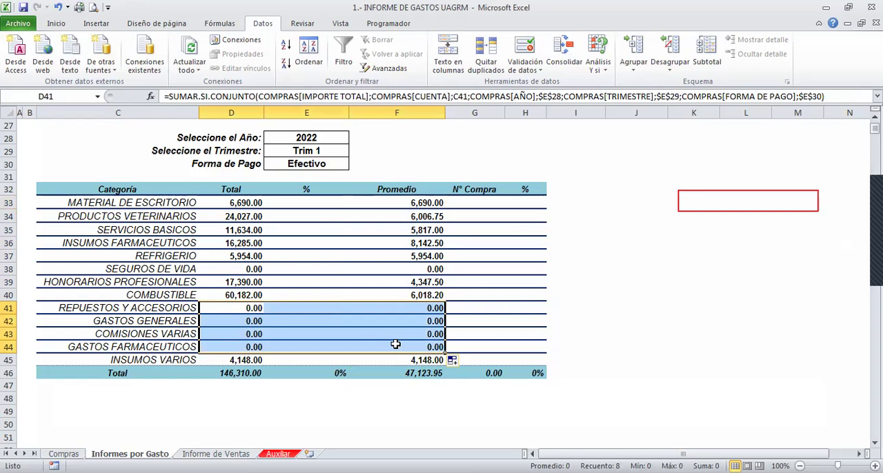
double_click(428, 306)
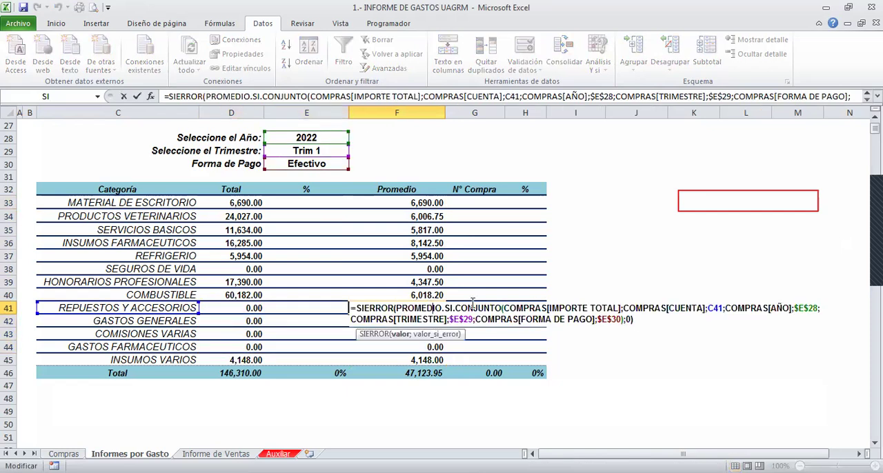
key("Escape")
left_click(414, 204)
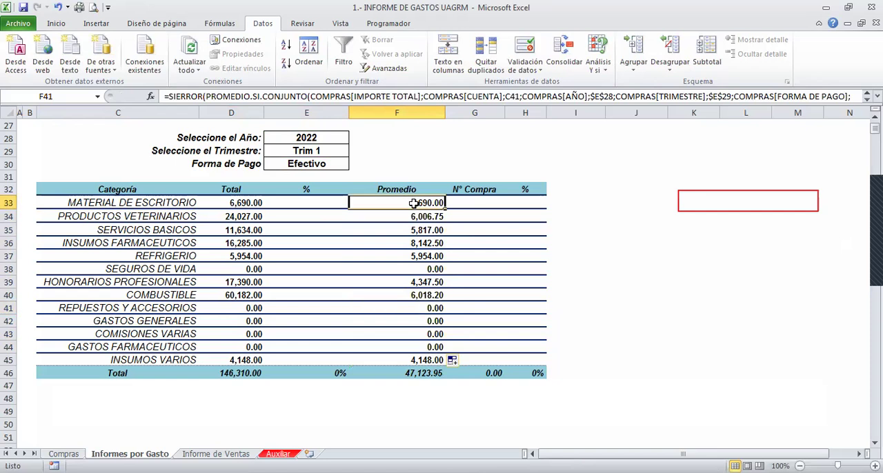
- Change the report's selections to year 2021, quarter Trim 3 and payment method QR
left_click(326, 142)
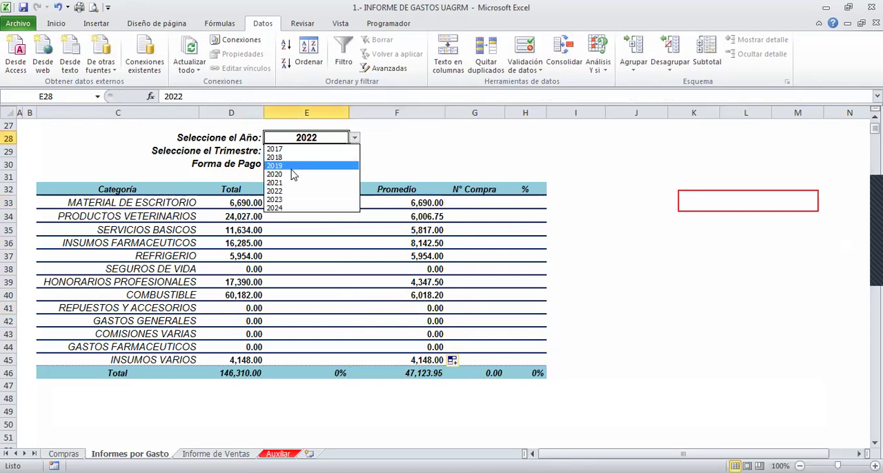
left_click(289, 182)
left_click(306, 153)
left_click(354, 151)
left_click(291, 183)
left_click(329, 164)
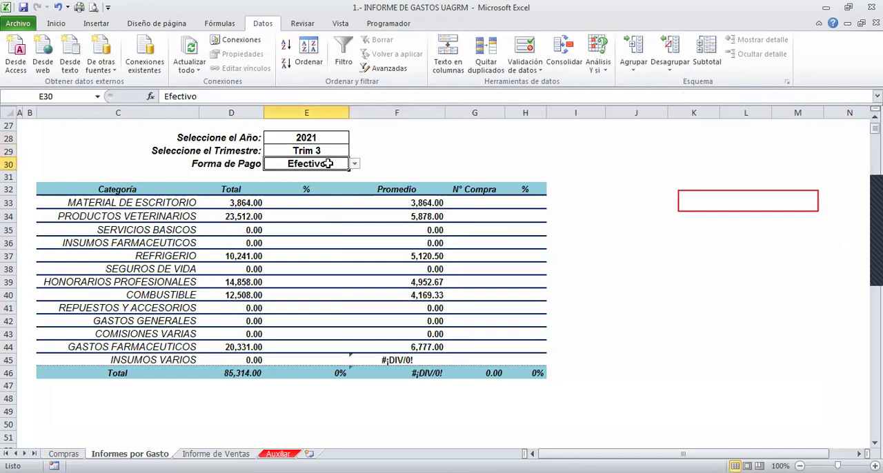
left_click(354, 164)
left_click(298, 193)
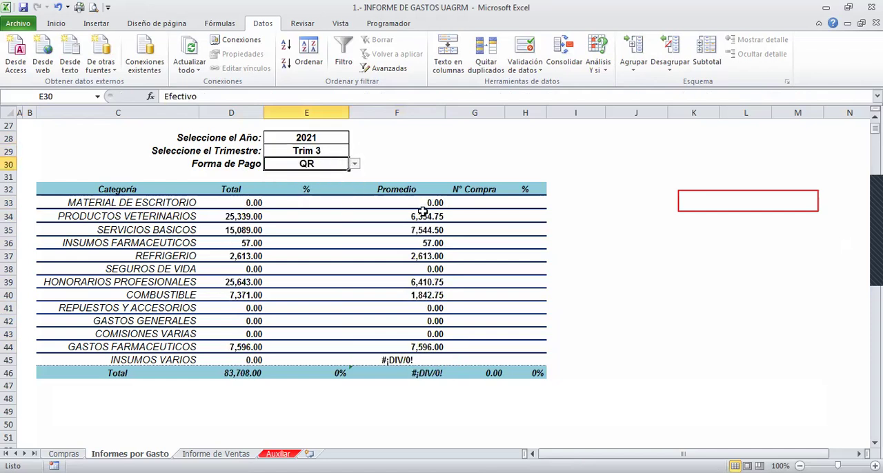
- Fill the SIERROR average formula from F33 down to F45 so that the INSUMOS VARIOS row is included
left_click(410, 206)
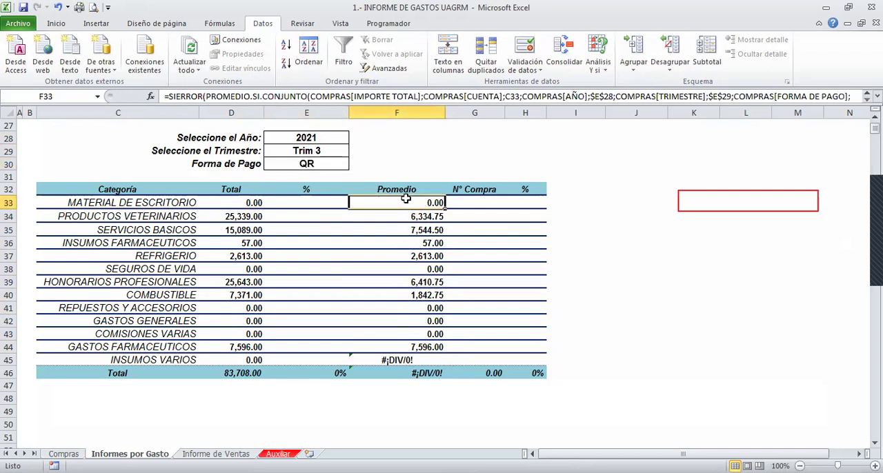
left_click(462, 205)
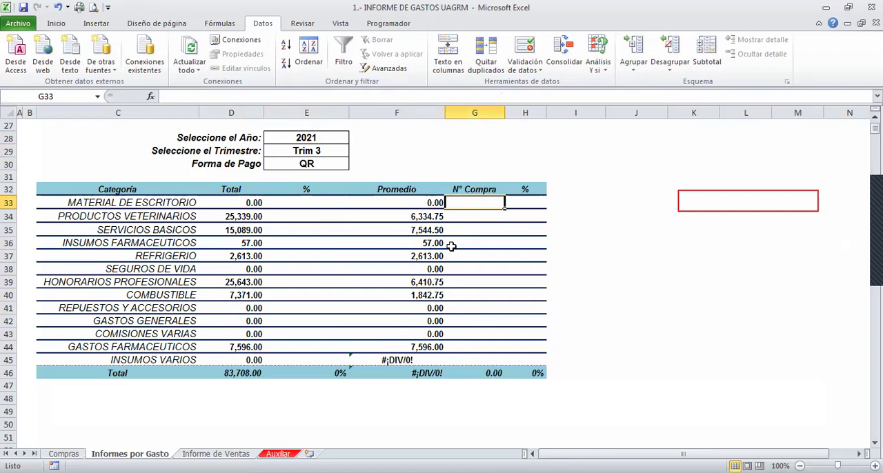
left_click(422, 203)
left_click_drag(445, 207, 428, 360)
left_click(429, 358)
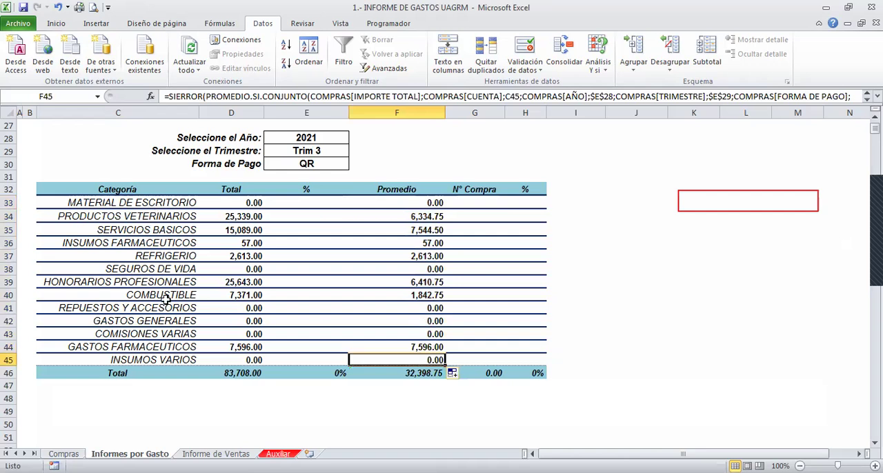
- Start a CONTAR.SI.CONJUNTO formula in G33 of the N° Compra column and open its function arguments beside the table
left_click(473, 204)
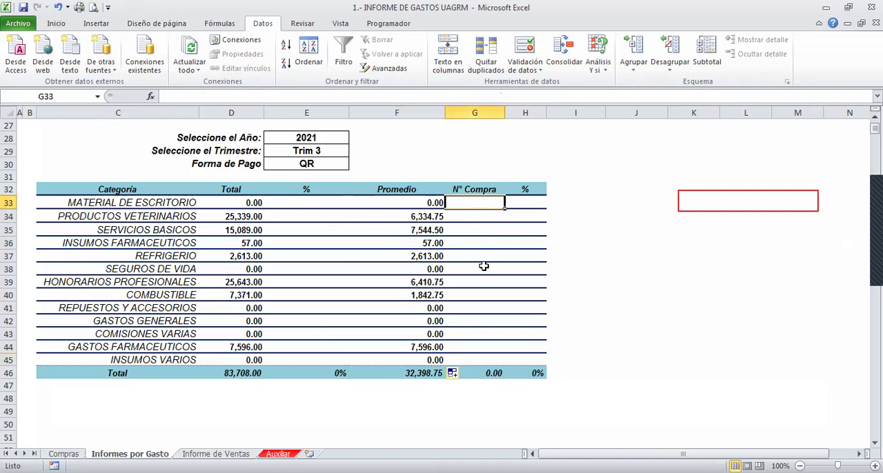
type("=")
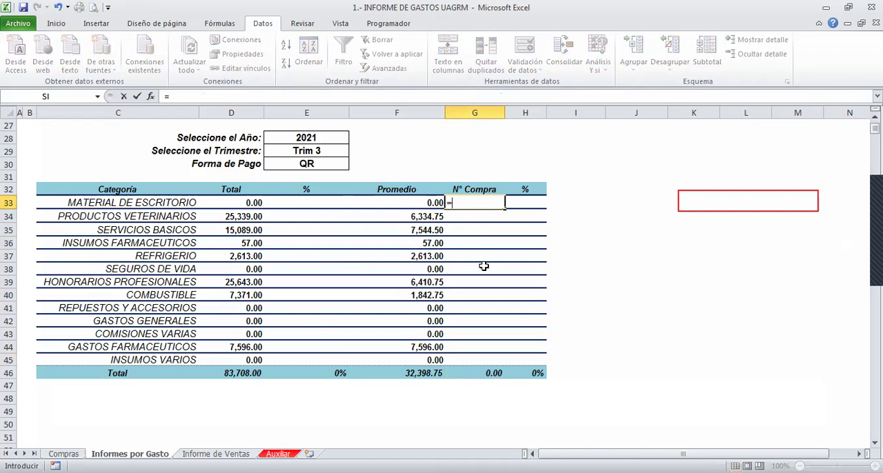
type("CONTAR.SI.CO")
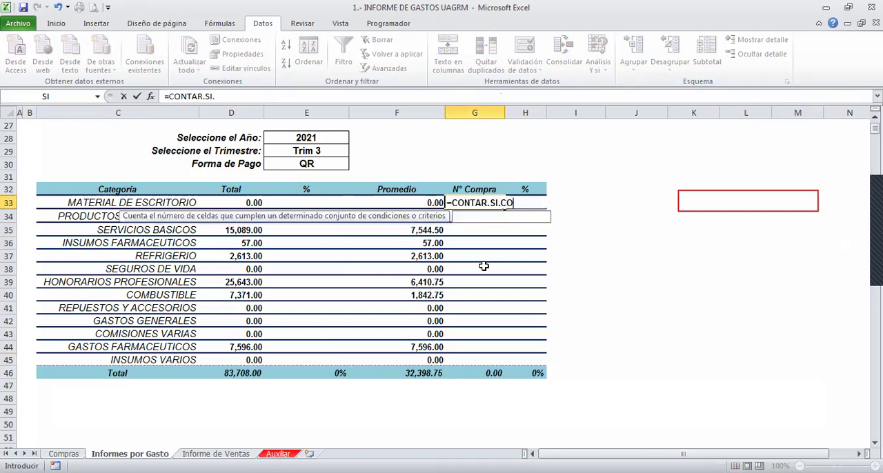
type("NJUNTO(")
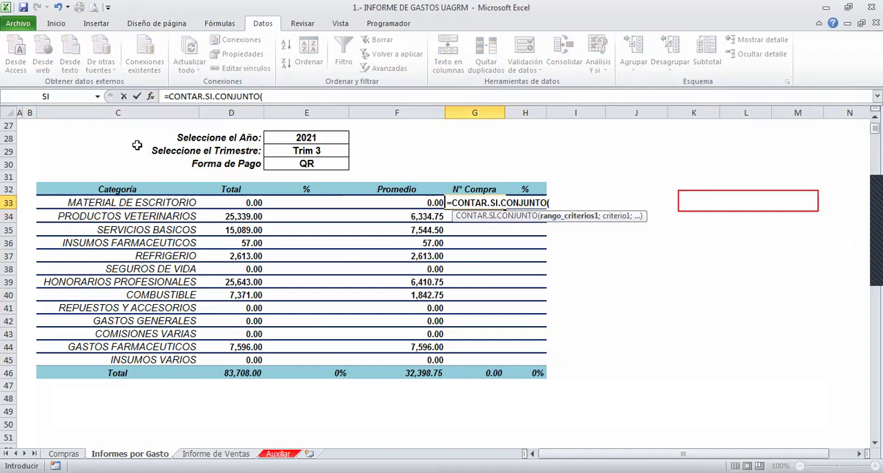
key("ctrl+a")
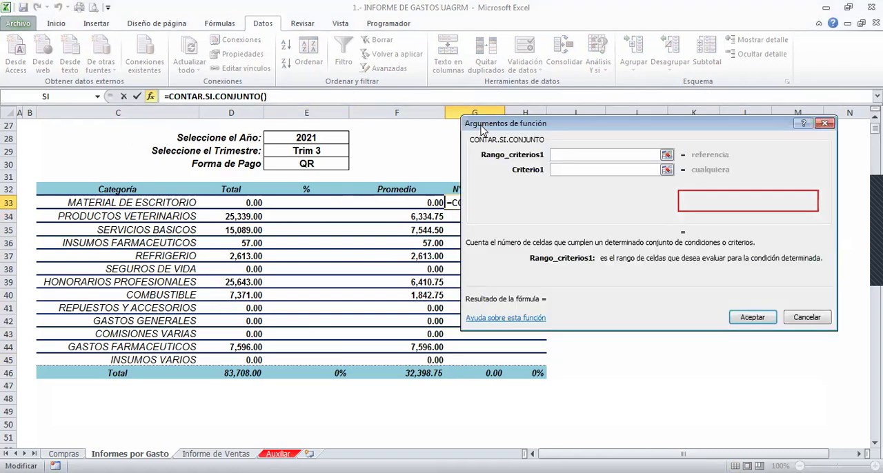
left_click_drag(482, 129, 578, 130)
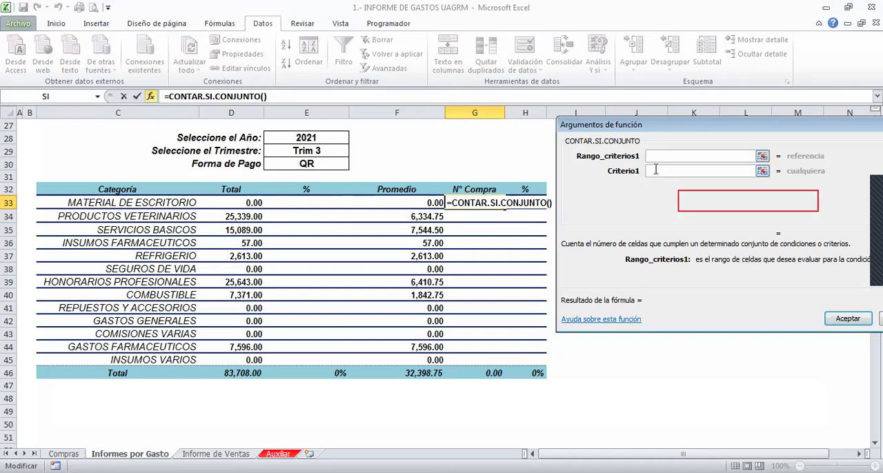
- Set Criterio1 of CONTAR.SI.CONJUNTO to the MATERIAL DE ESCRITORIO category cell C33
key("Tab")
key("Tab")
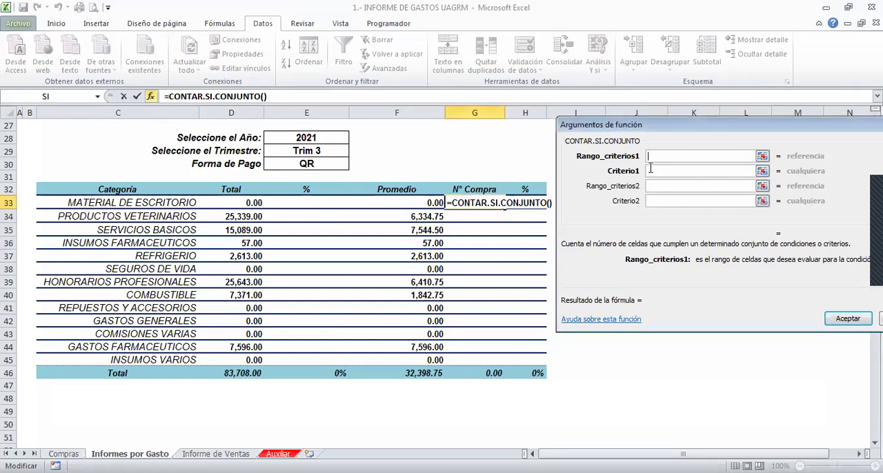
left_click(651, 170)
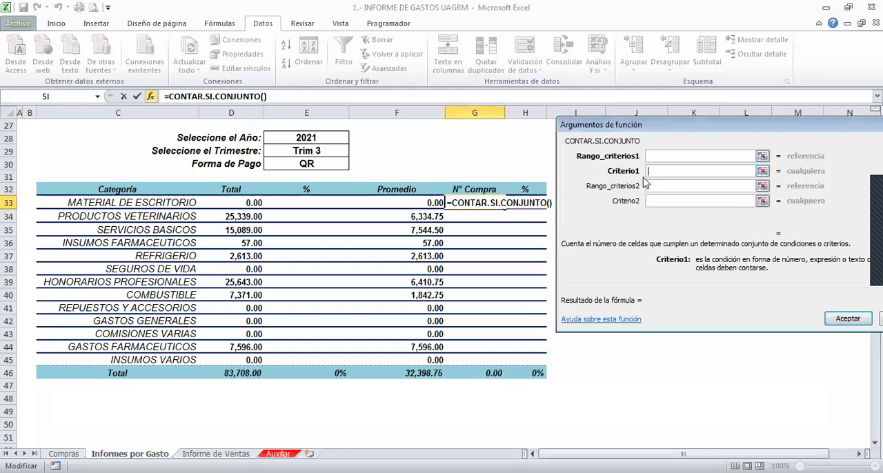
left_click(302, 138)
left_click(288, 150)
left_click(292, 164)
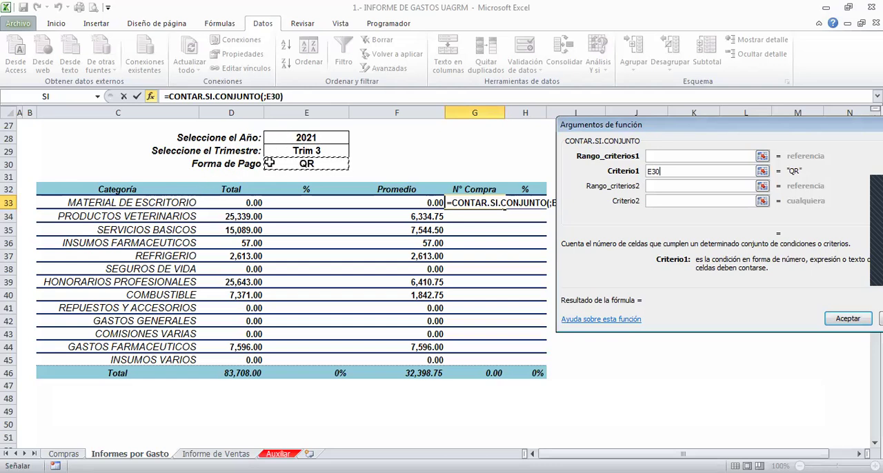
left_click(284, 135)
left_click(279, 150)
left_click(284, 164)
left_click(172, 204)
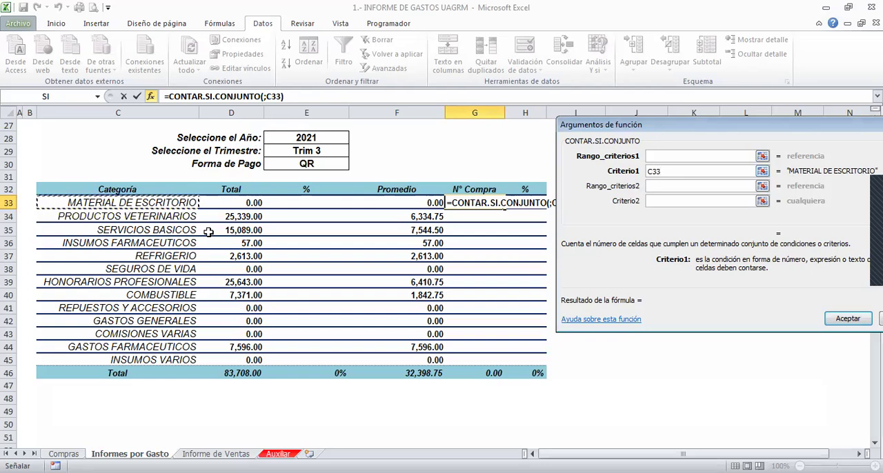
- Set Rango_criterios1 of CONTAR.SI.CONJUNTO to the account column COMPRAS[CUENTA]
left_click(655, 154)
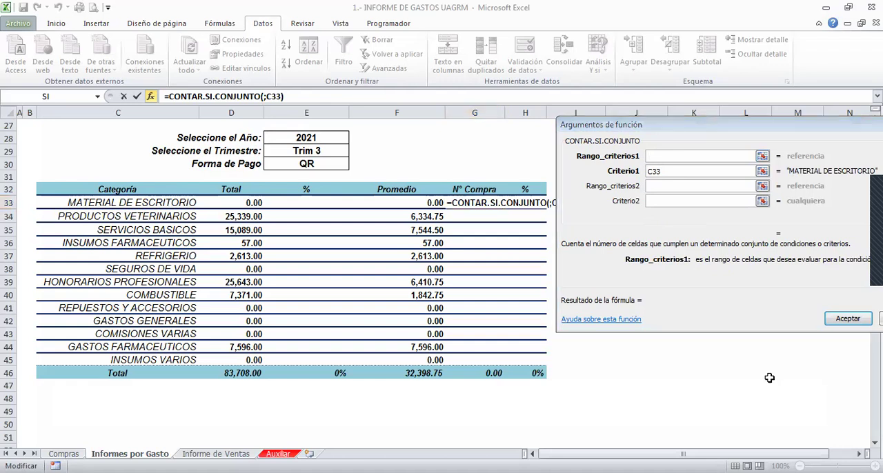
left_click(662, 159)
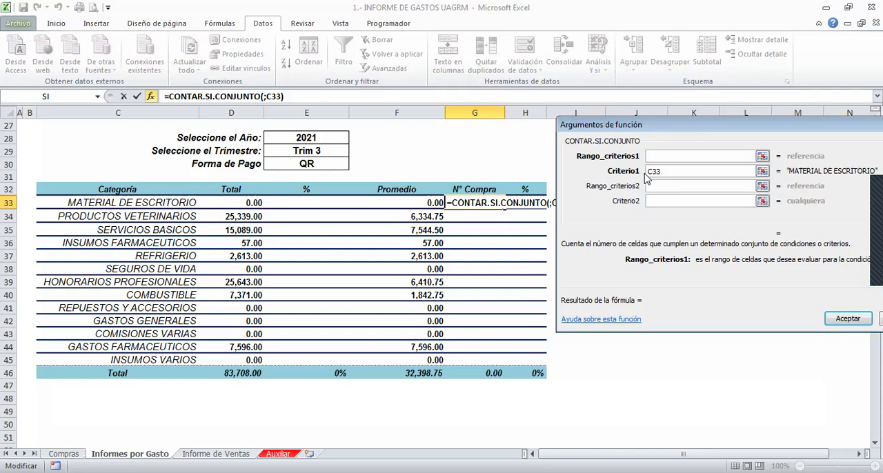
scroll(646, 178, "up", 1)
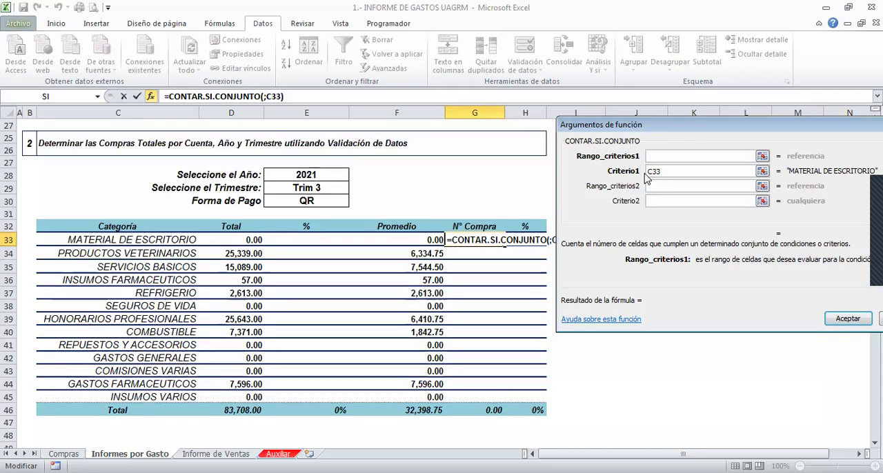
scroll(646, 178, "down", 1)
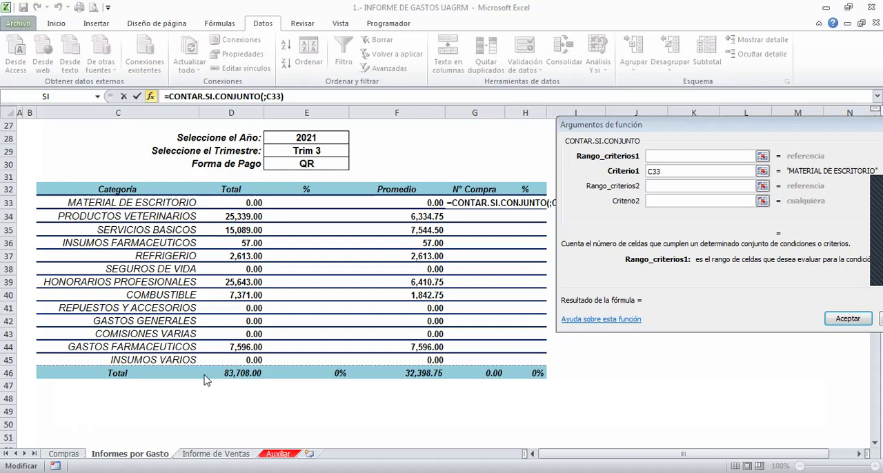
left_click(659, 158)
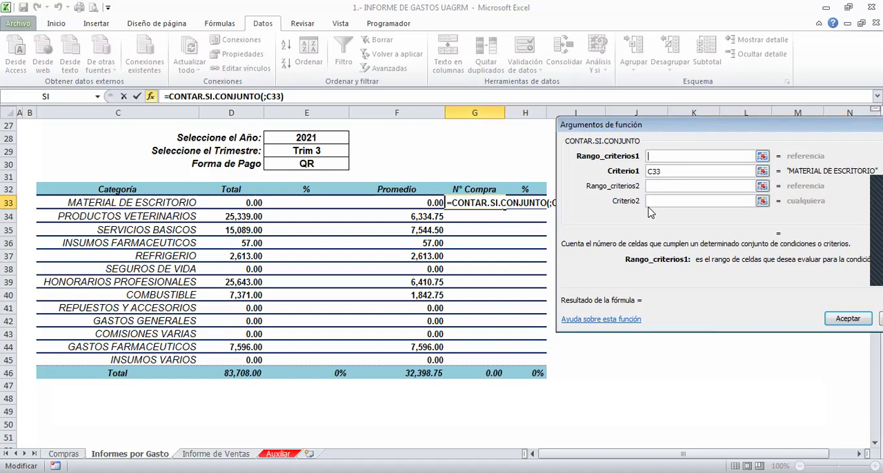
left_click(661, 169)
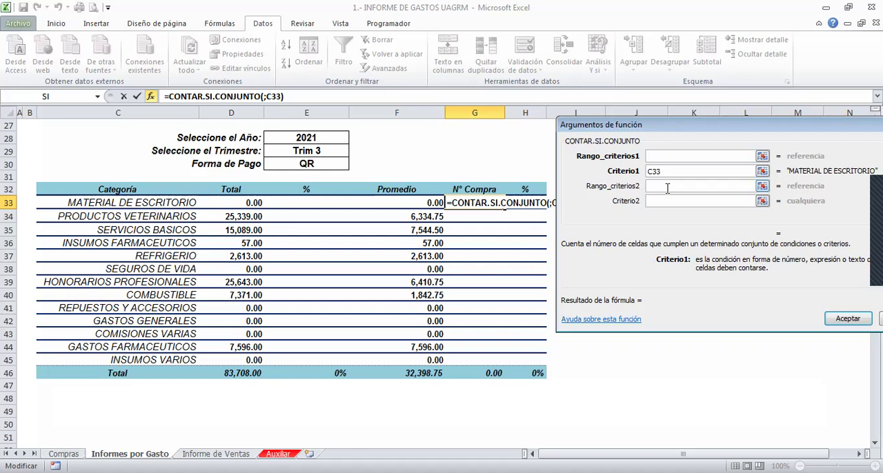
left_click(670, 157)
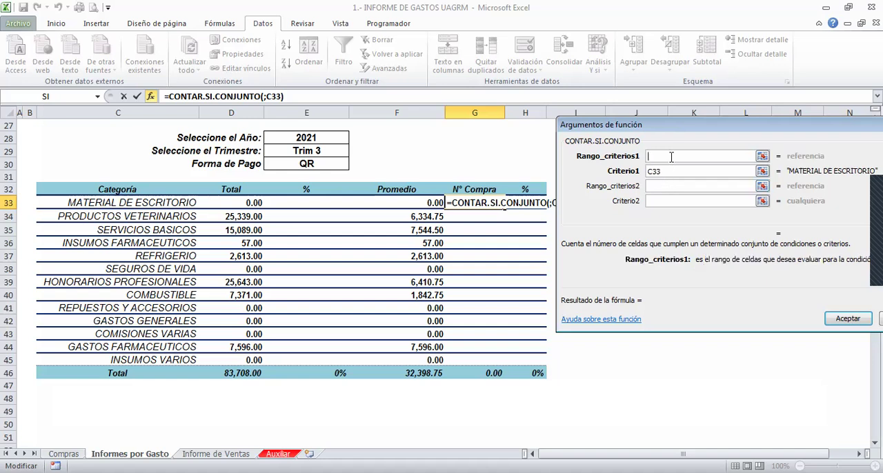
type("COMPRAS[")
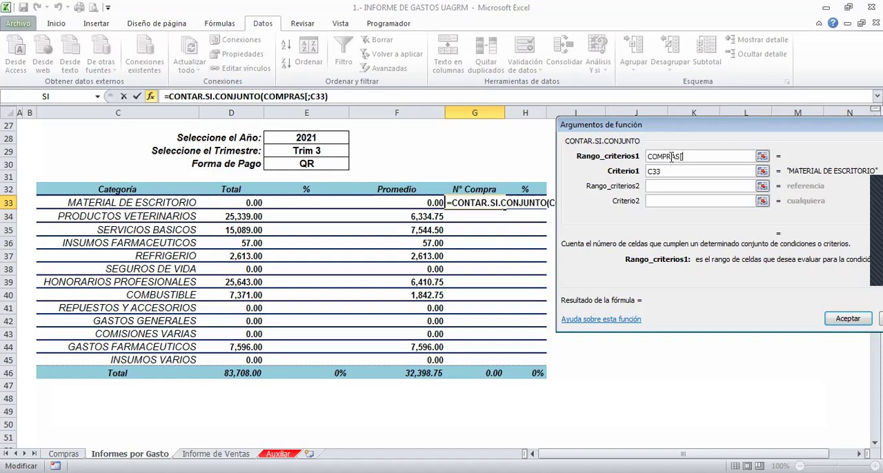
type("CUENTA]")
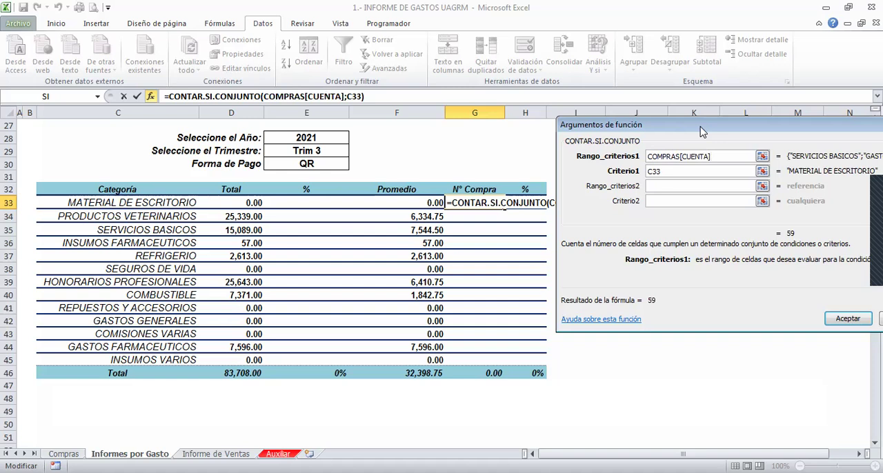
- Add the year condition to CONTAR.SI.CONJUNTO, with range COMPRAS[AÑO] and criterion $E$28 as an absolute reference
left_click_drag(702, 131, 625, 124)
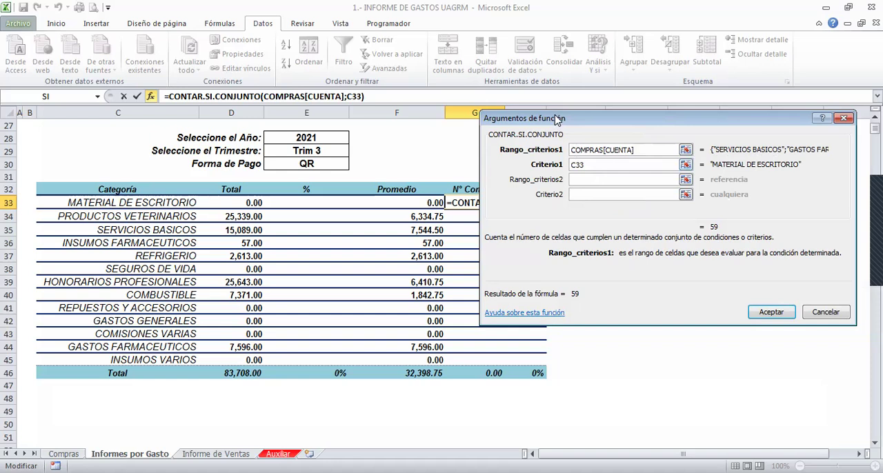
left_click_drag(557, 119, 570, 119)
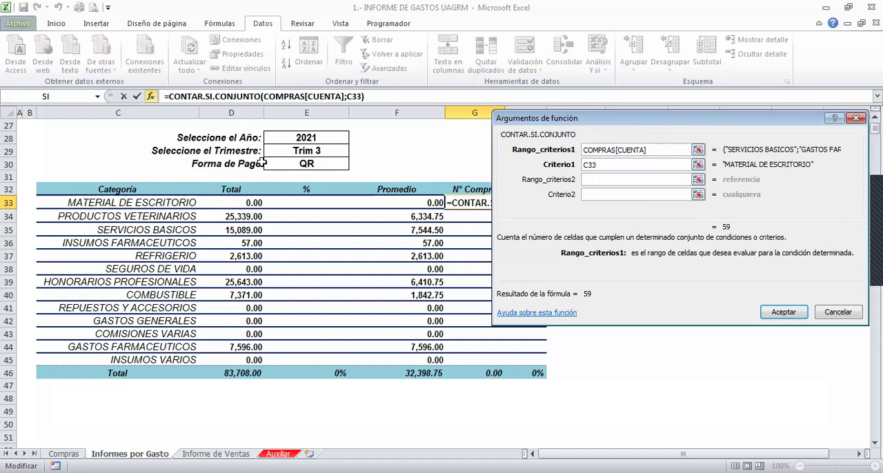
left_click(592, 194)
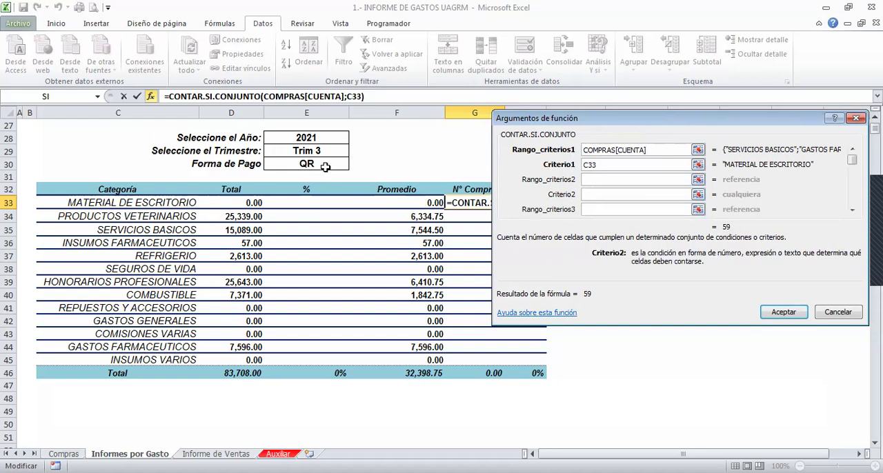
left_click(323, 139)
left_click(593, 178)
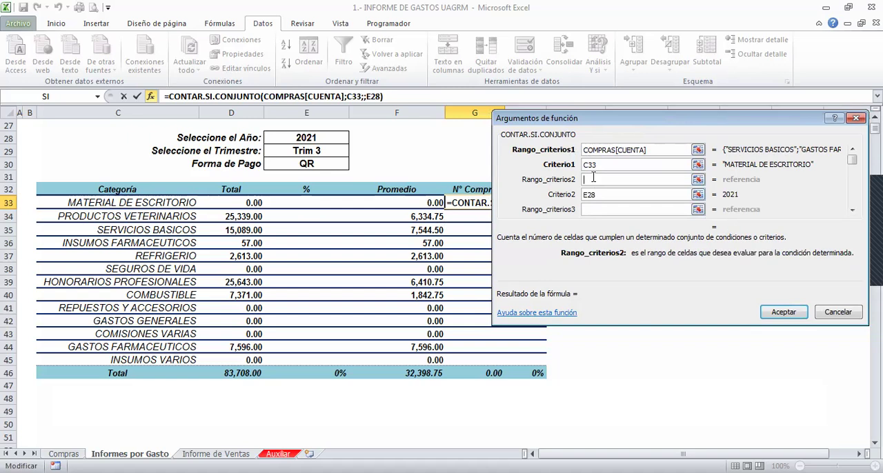
type("COMPRAS[")
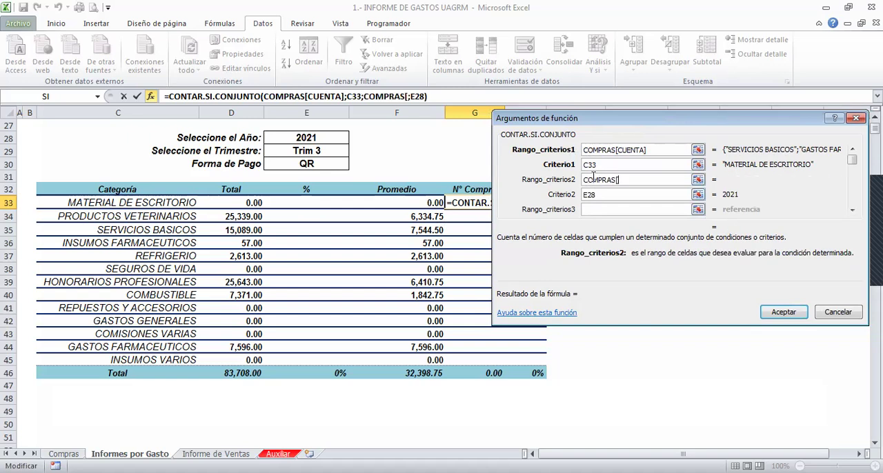
type("AÑO]")
key("Tab")
key("Tab")
left_click(590, 195)
key("F4")
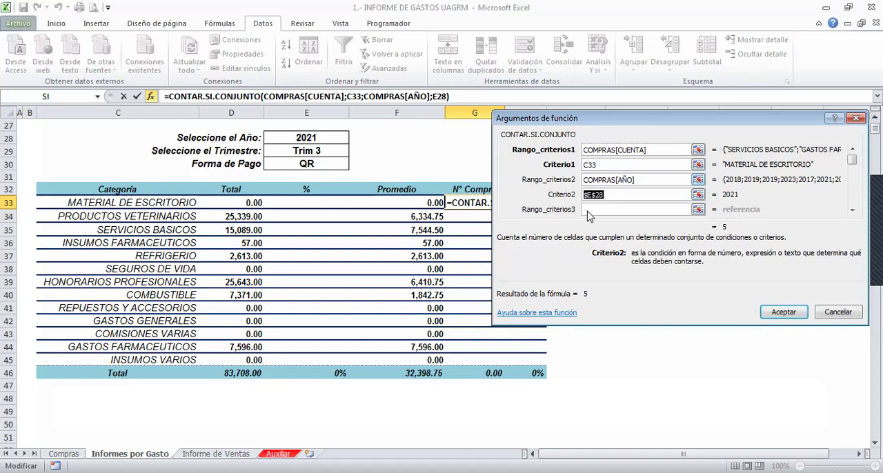
- Add the quarter condition to CONTAR.SI.CONJUNTO, with range COMPRAS[TRIMESTRE] and criterion $E$29 as an absolute reference
key("Tab")
key("Tab")
left_click(322, 151)
key("F4")
left_click(587, 199)
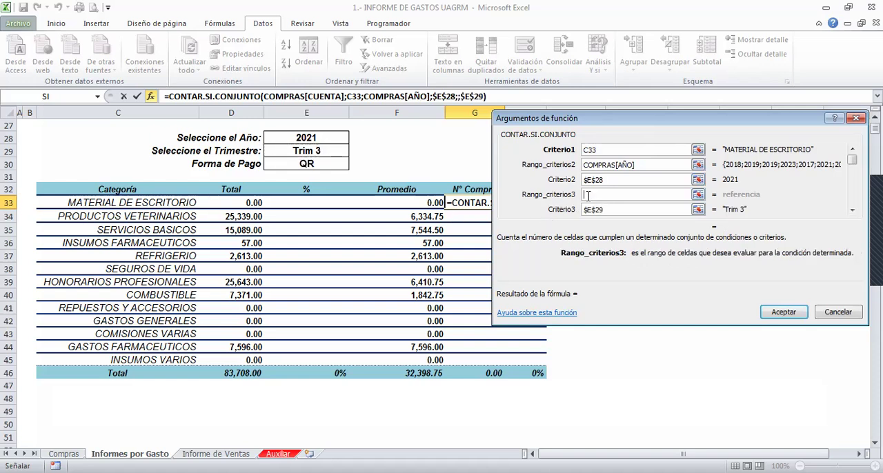
type("COMPRAS")
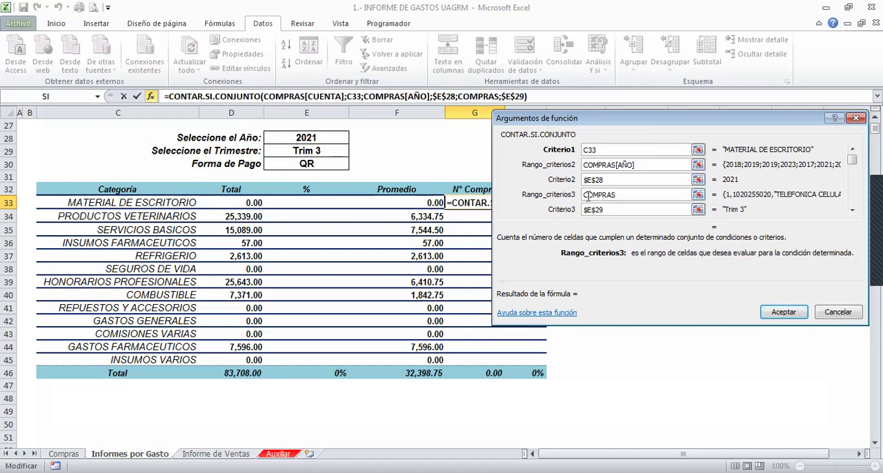
type("[TRIMESTRE")
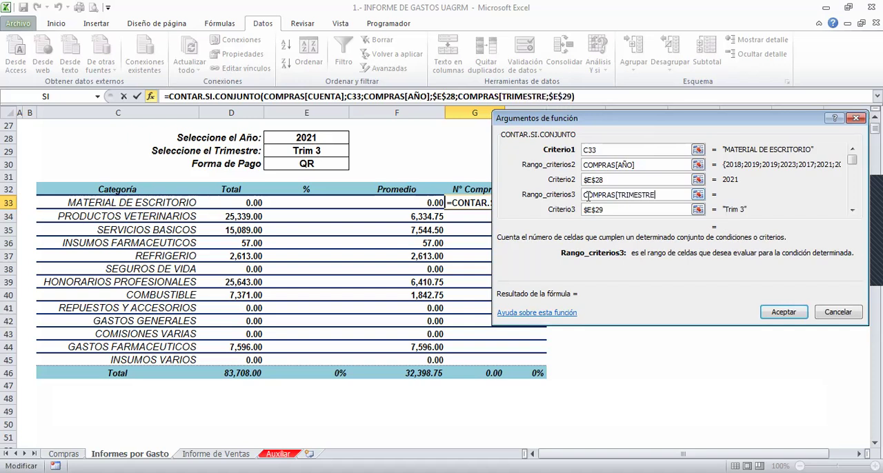
type("]")
- Add the payment method condition with range COMPRAS[FORMA DE PAGO] and criterion $E$30, and accept the counting formula
key("Tab")
key("Tab")
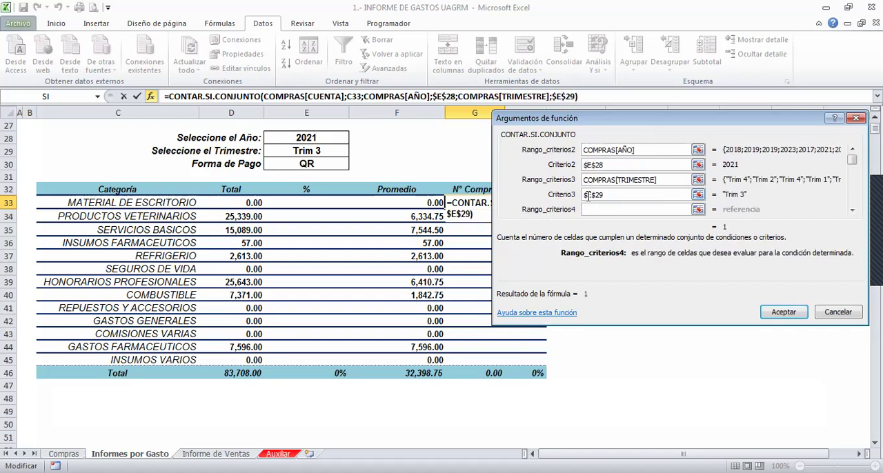
key("Tab")
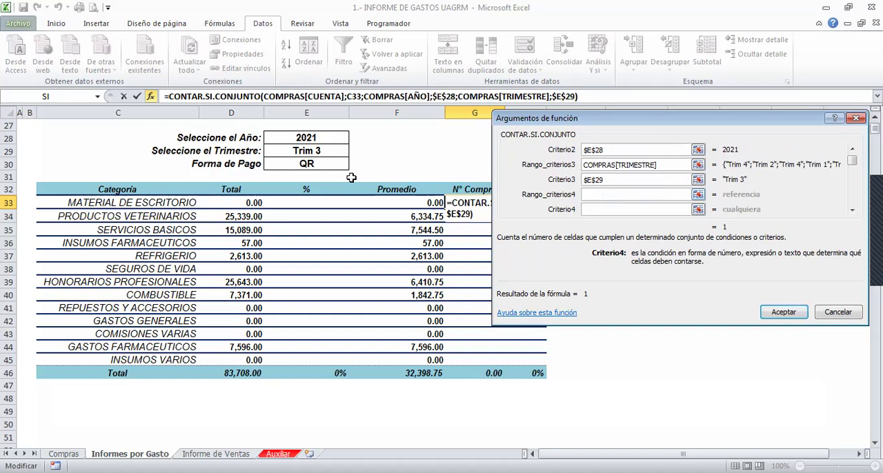
left_click(326, 166)
left_click(595, 198)
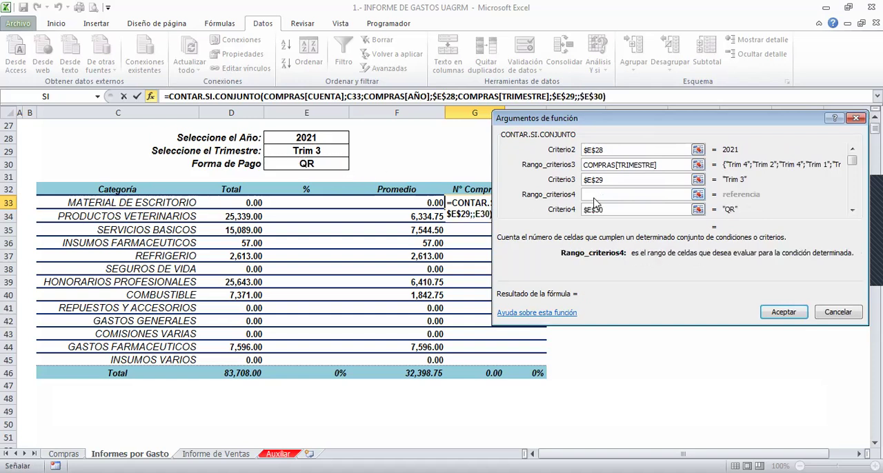
type("COMPRAS[")
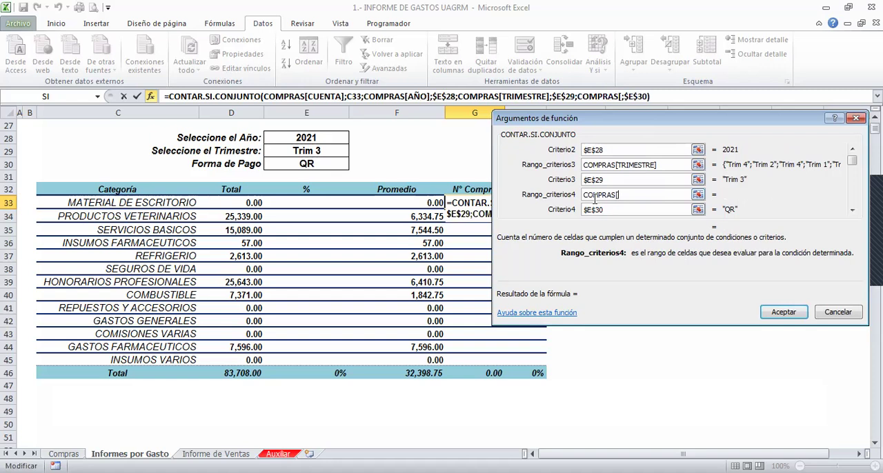
type("FORMA  DE PAGO")
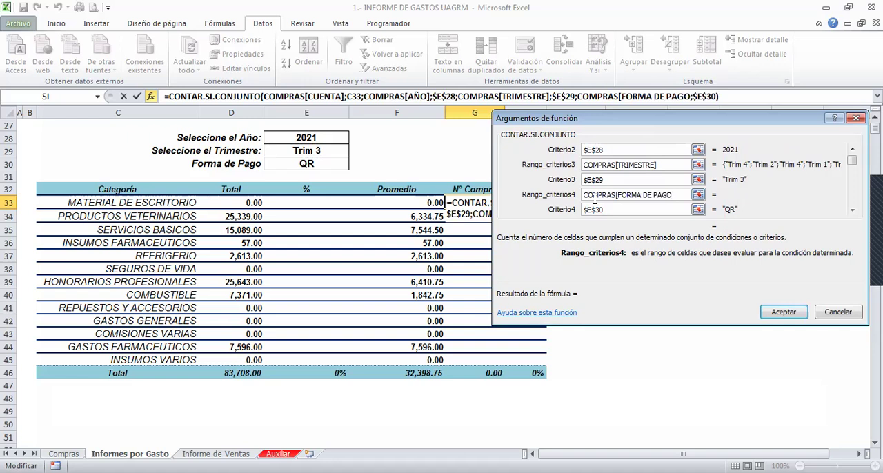
type("°3")
key("BackSpace")
key("BackSpace")
type("]")
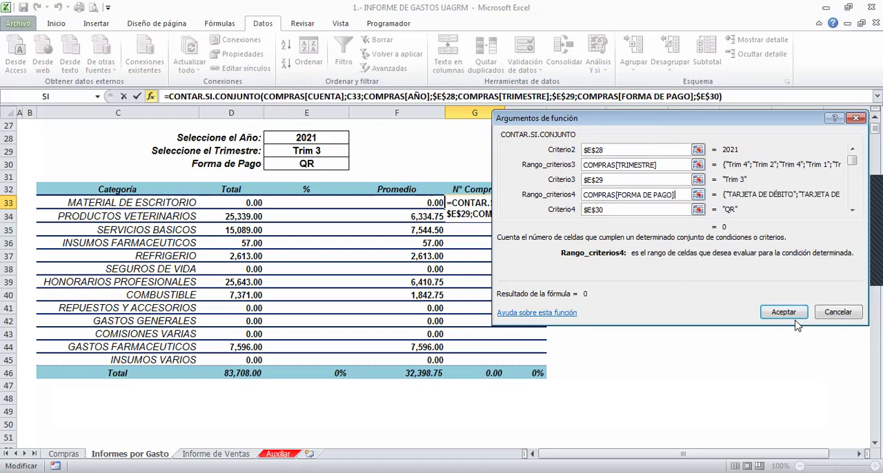
left_click(783, 313)
- Fill the purchase count formula from G33 down to G45 and centre the counts in their cells
left_click_drag(502, 207, 503, 363)
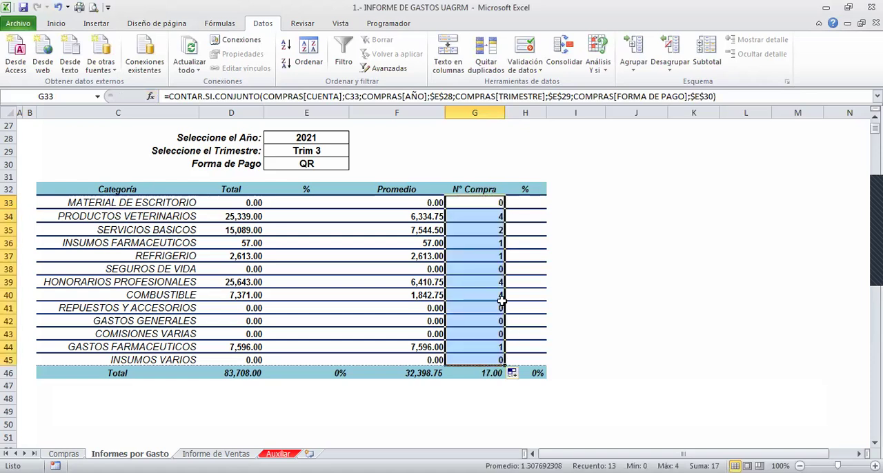
left_click(56, 23)
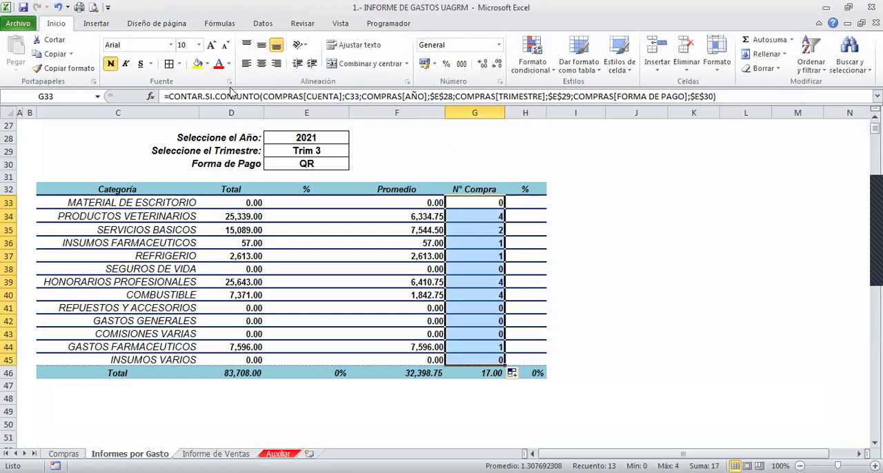
left_click(261, 63)
left_click(474, 239)
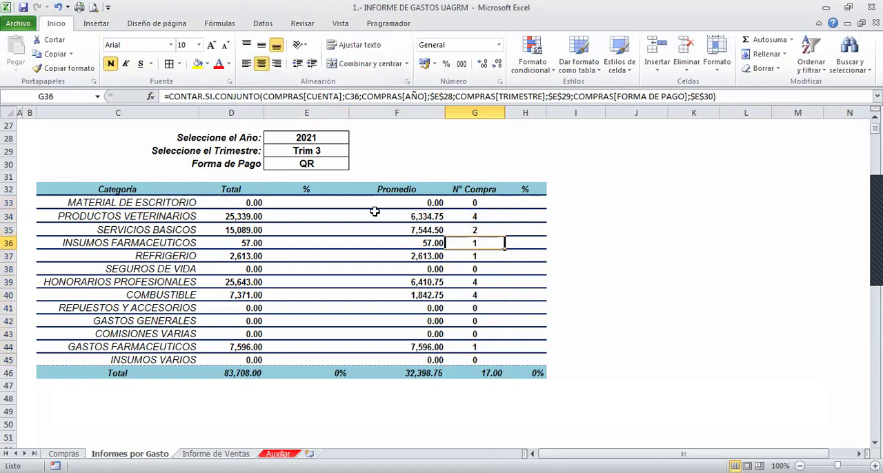
- Test the report with year 2018, quarter Trim 4 and payment method Efectivo
left_click(307, 198)
left_click(314, 138)
left_click(354, 138)
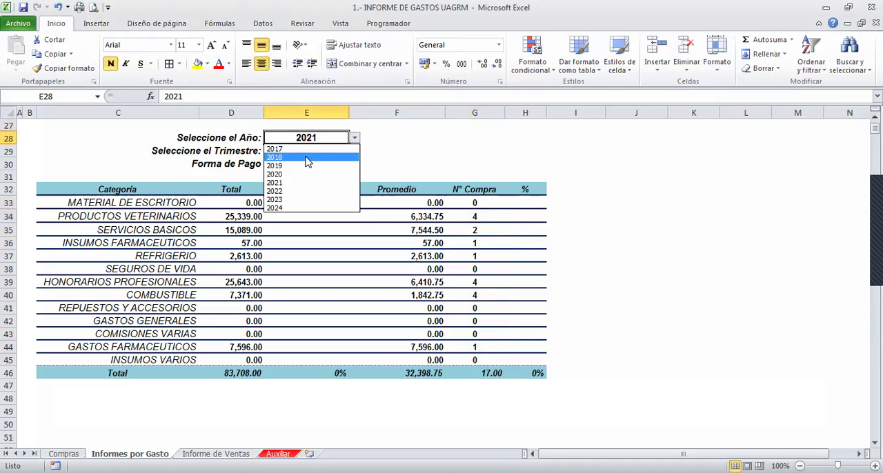
left_click(308, 157)
left_click(335, 150)
left_click(354, 151)
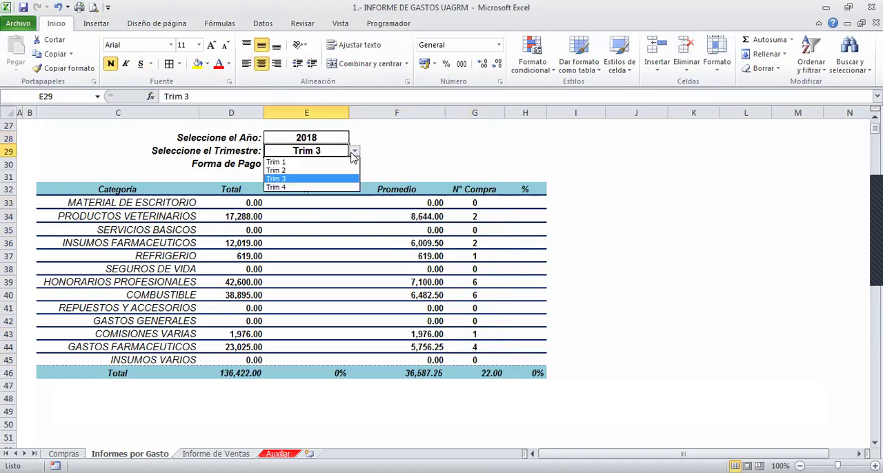
left_click(281, 187)
left_click(336, 164)
left_click(354, 164)
left_click(287, 199)
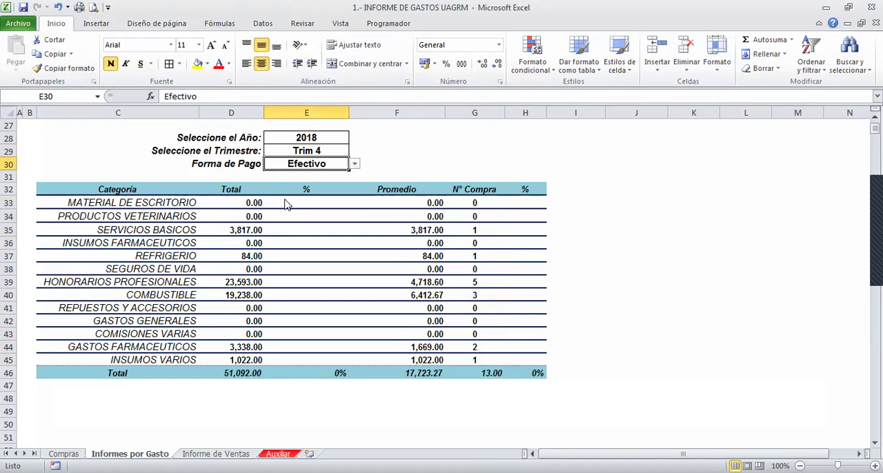
- Change the report's selections to year 2024, quarter Trim 2 and payment method Tarjeta de Crédito
left_click(308, 141)
left_click(354, 138)
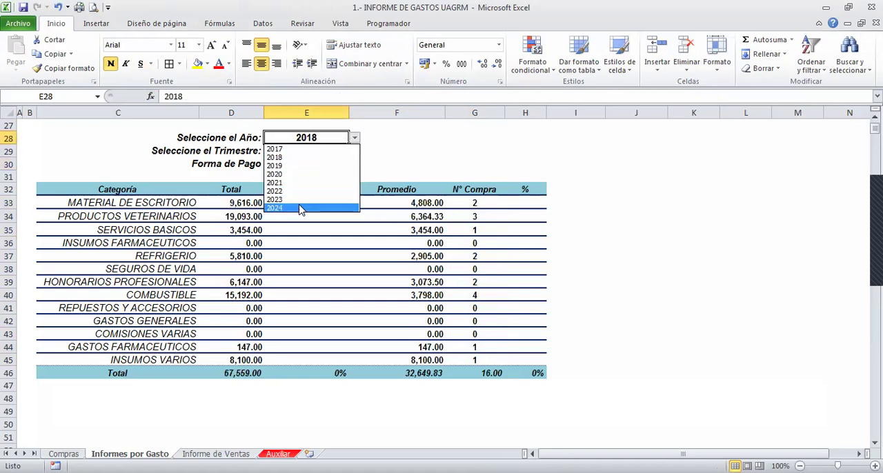
left_click(301, 208)
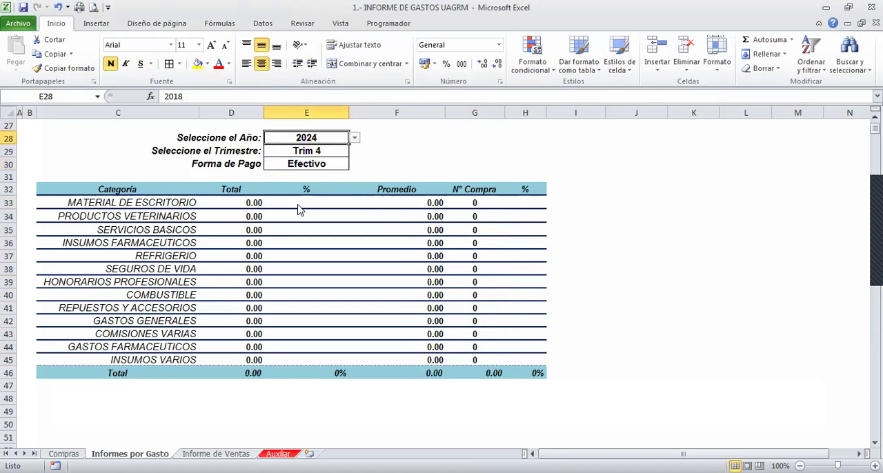
left_click(337, 150)
left_click(354, 151)
left_click(289, 172)
left_click(334, 164)
left_click(354, 166)
left_click(295, 183)
- Enter the formula =D33/$D$46 in E33 to calculate the first category's percentage of total spending
left_click(316, 205)
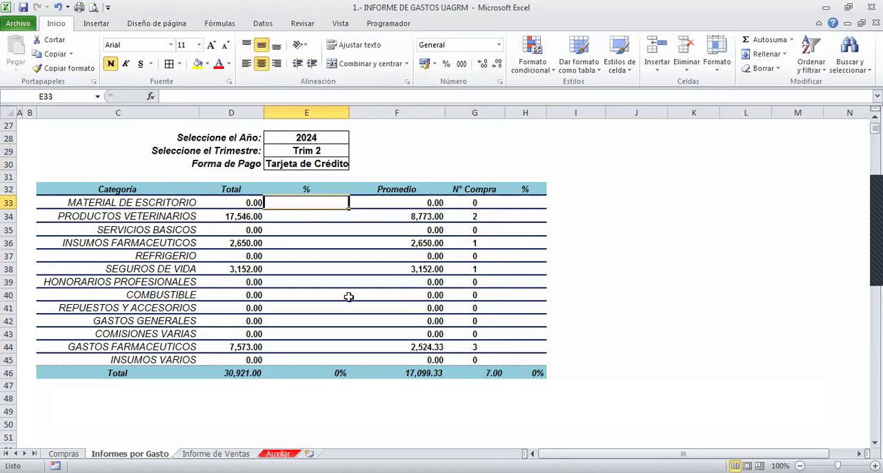
type("=")
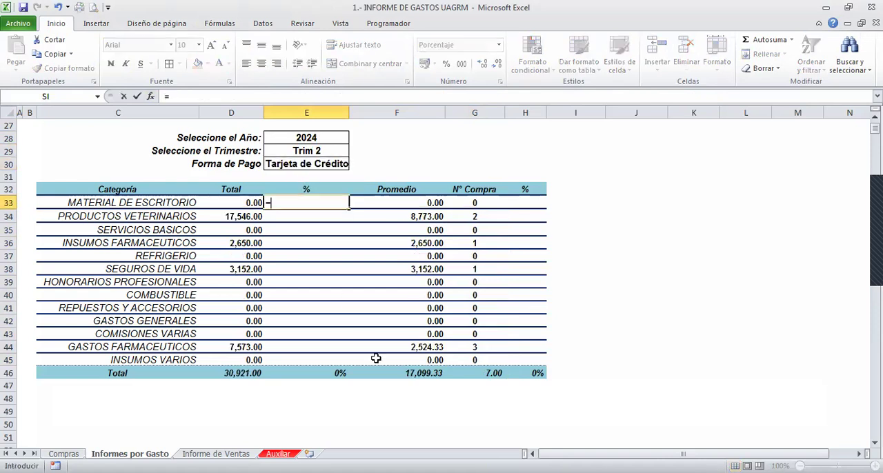
key("Left")
type("/")
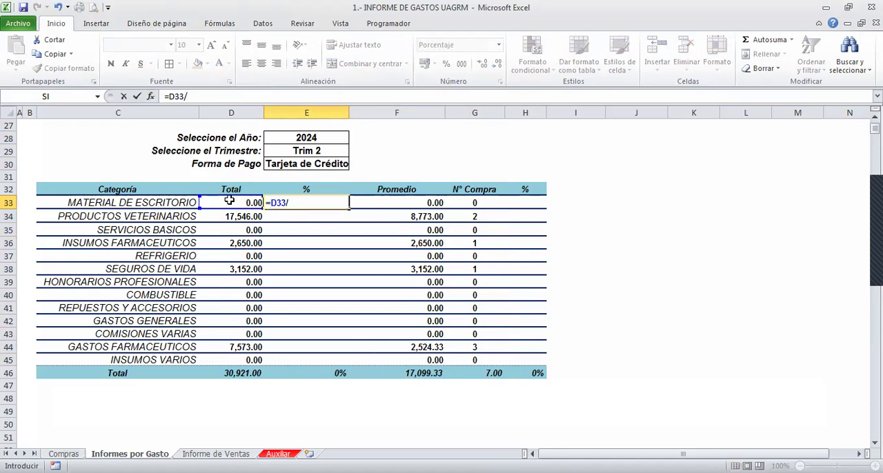
left_click(240, 373)
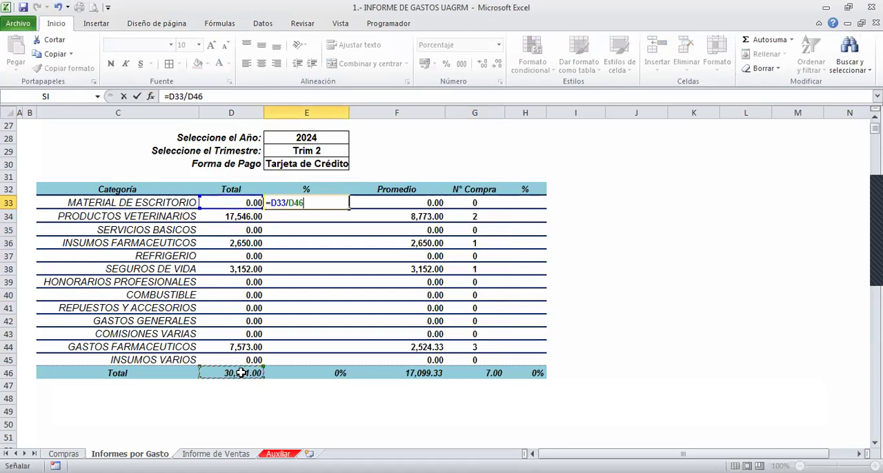
key("F4")
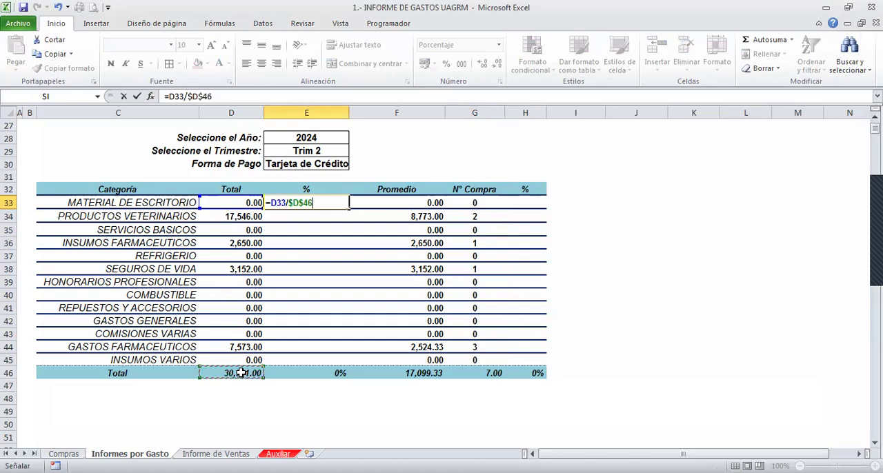
key("Return")
- Fill the spending percentage formula from E33 down to E45
left_click(323, 199)
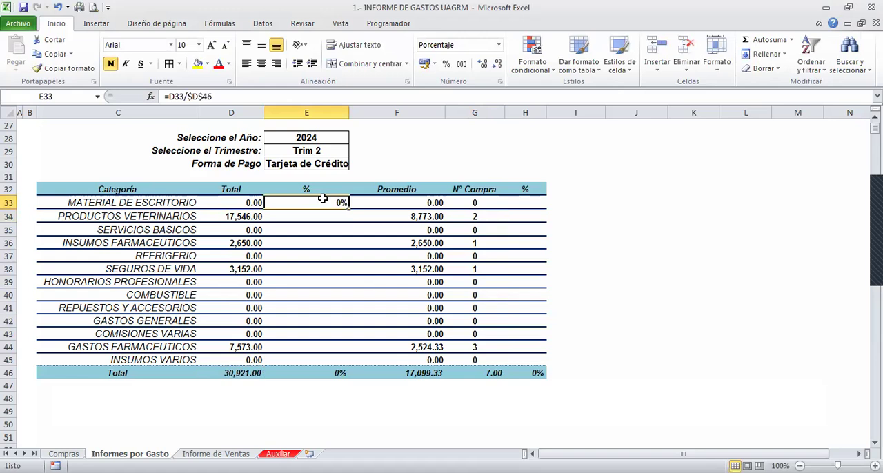
left_click_drag(347, 209, 338, 360)
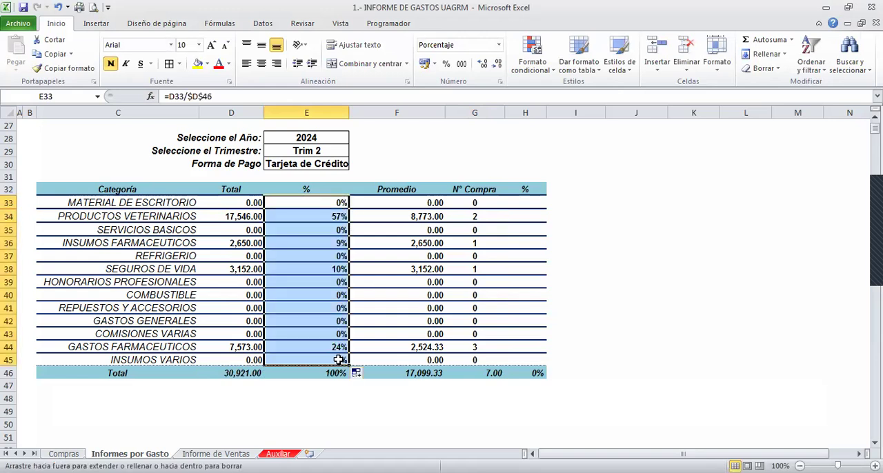
left_click(326, 271)
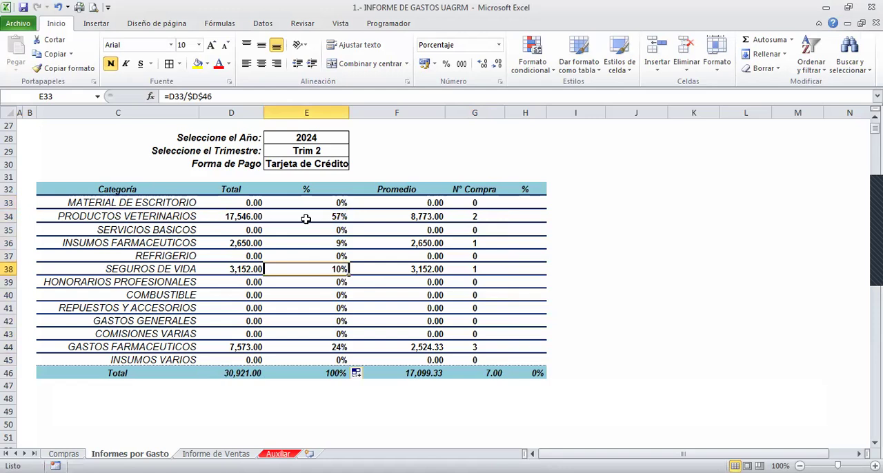
- Enter the formula =G33/$G$46 in H33 to calculate the first category's percentage of the purchase count
left_click(507, 205)
type("=")
left_click(504, 206)
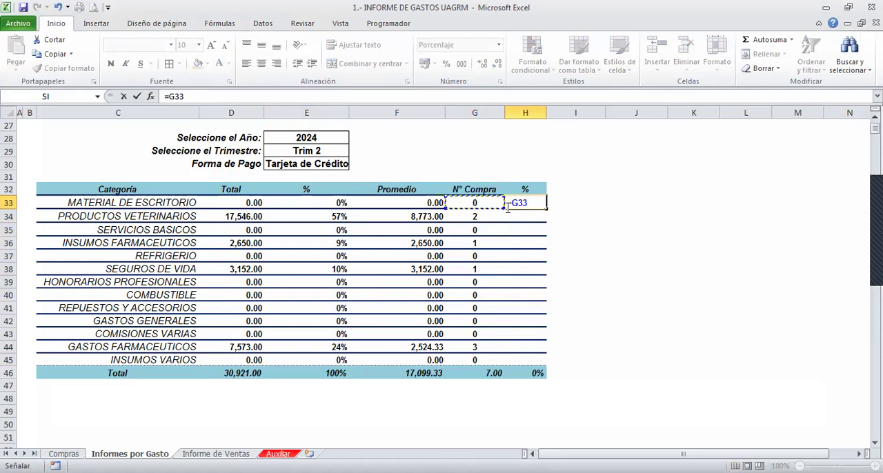
type("/")
left_click(487, 373)
key("F4")
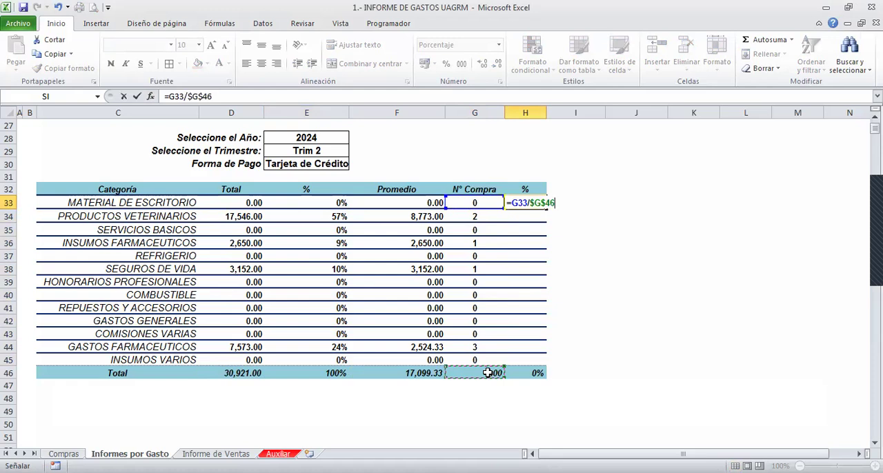
key("Return")
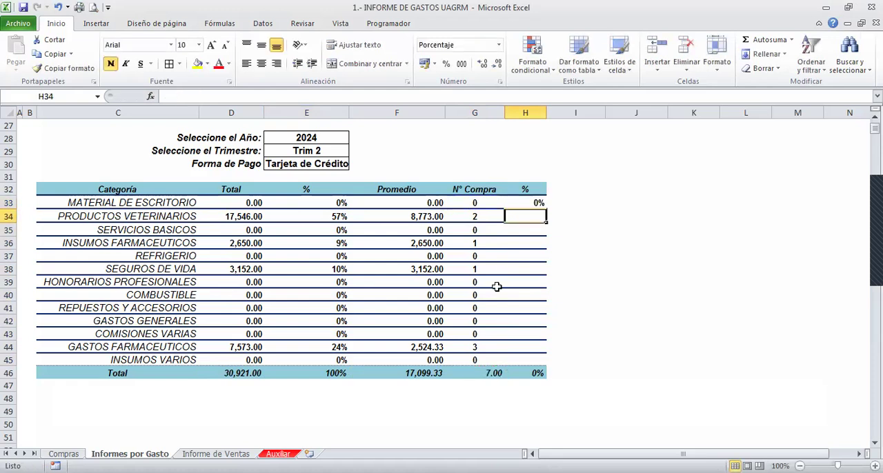
- Fill the purchase count percentage formula from H33 down to H45
left_click(537, 203)
left_click_drag(545, 209, 540, 366)
left_click(562, 335)
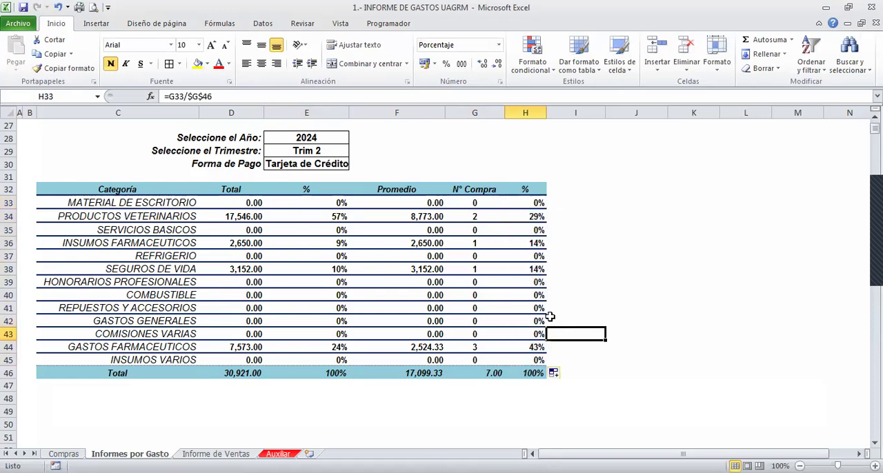
- Test the report with year 2019, quarter Trim 3 and payment method Tarjeta de Débito
left_click(306, 142)
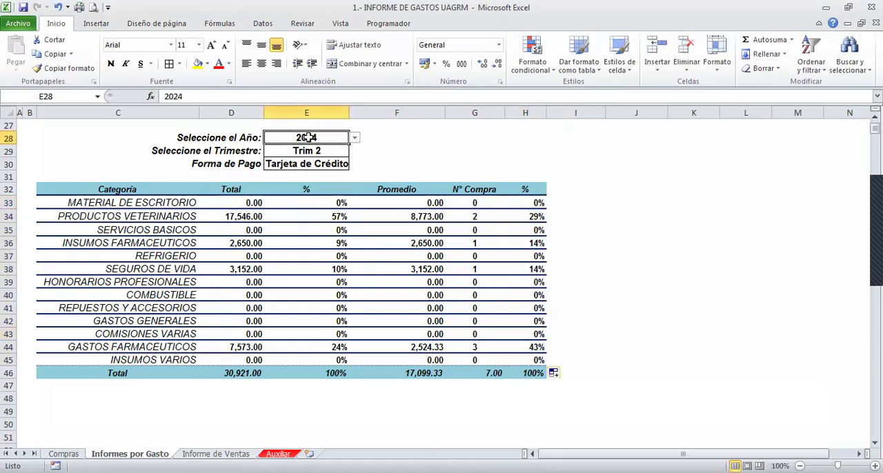
left_click(354, 138)
left_click(307, 166)
left_click(316, 152)
left_click(355, 152)
left_click(323, 184)
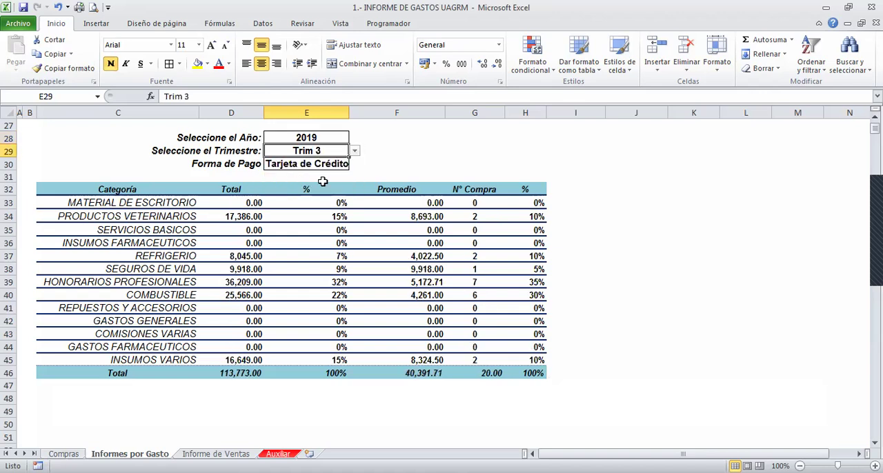
left_click(334, 165)
left_click(355, 164)
left_click(354, 167)
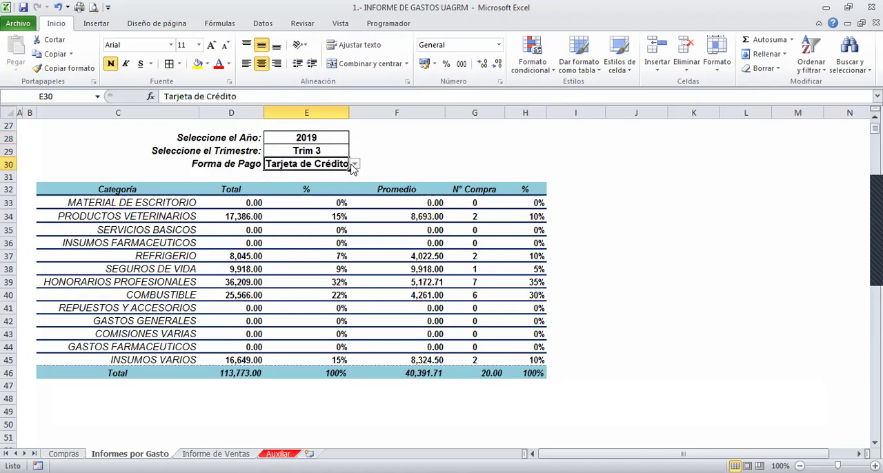
left_click(354, 165)
left_click(305, 176)
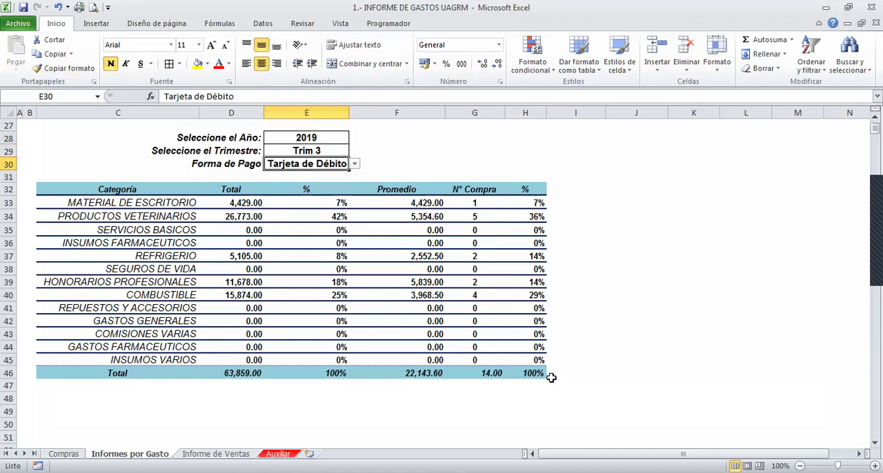
- Review the percentage and total formulas, the category list and the year, quarter and payment method cells that filter the report
left_click(311, 273)
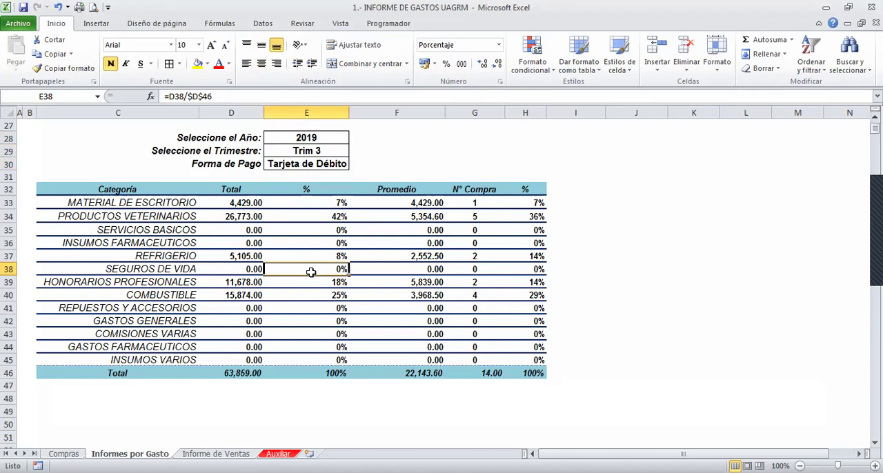
key("Up")
key("Up")
key("Up")
key("Up")
key("Up")
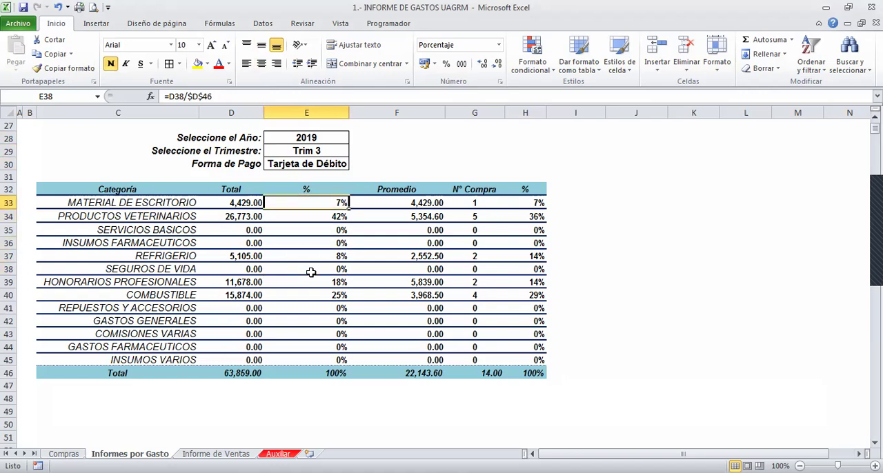
key("Left")
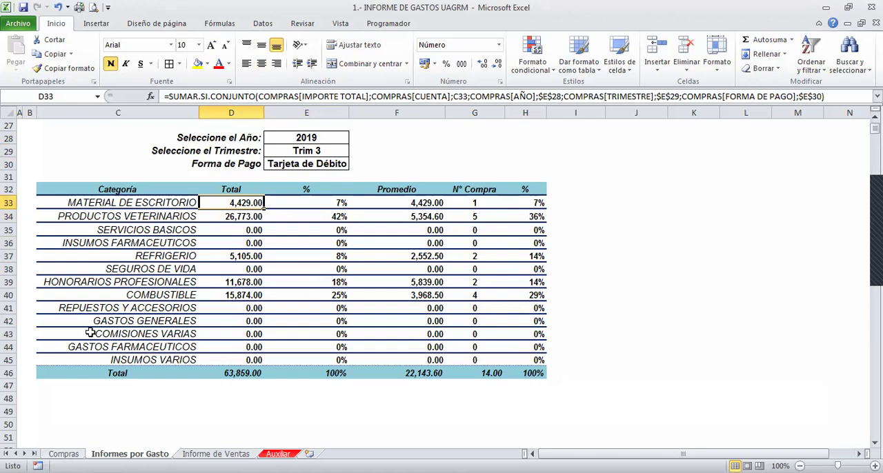
left_click_drag(179, 203, 207, 256)
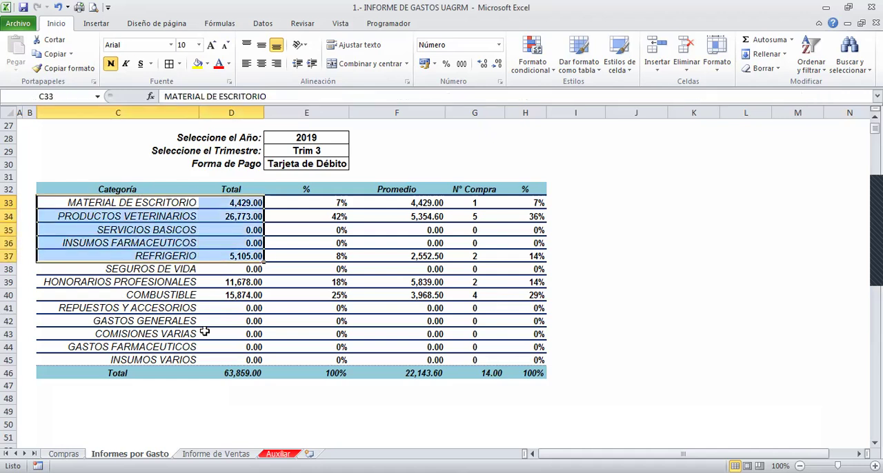
left_click(230, 283)
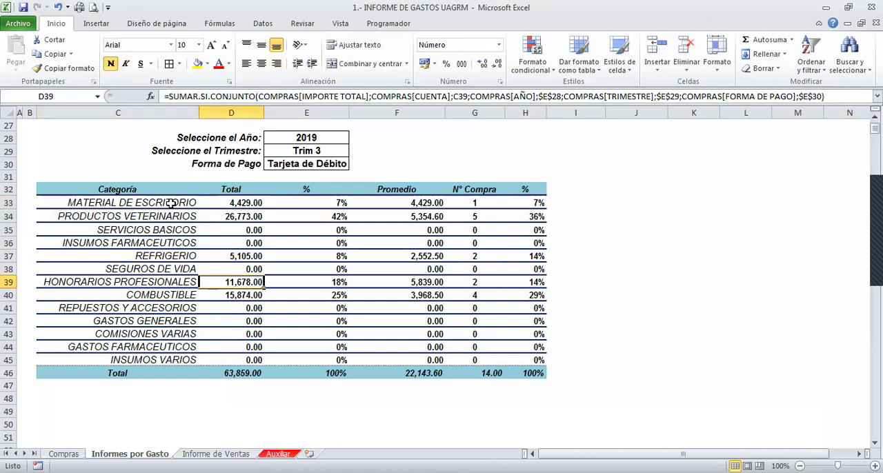
left_click_drag(170, 202, 155, 305)
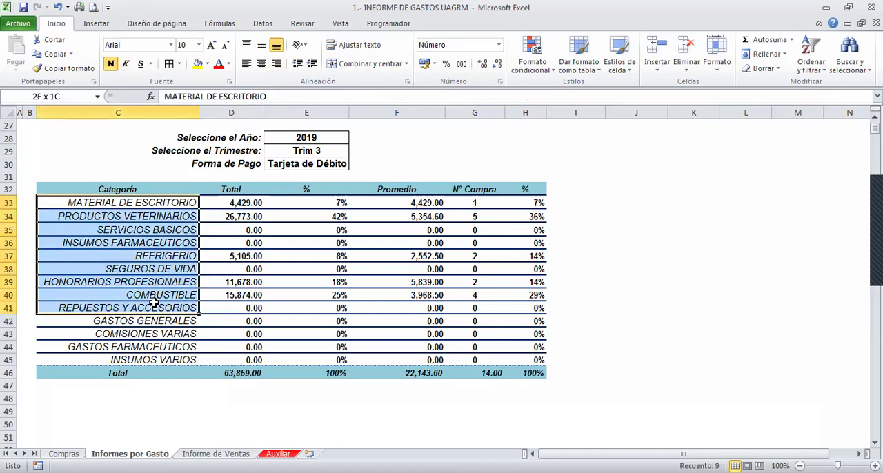
left_click(290, 136)
left_click(284, 151)
left_click(287, 164)
- Set the report's selections to year 2020, quarter Trim 3 and payment method Efectivo, and review the table
left_click(301, 139)
left_click(354, 138)
left_click(314, 172)
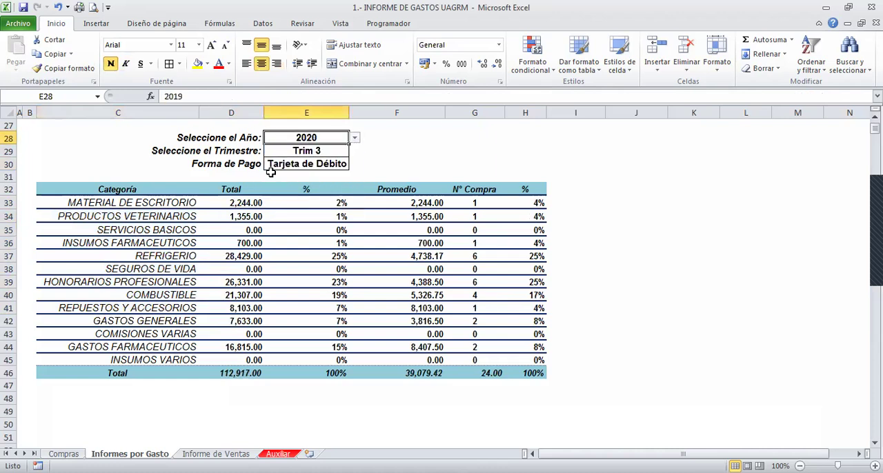
left_click(319, 152)
left_click(354, 152)
left_click(276, 187)
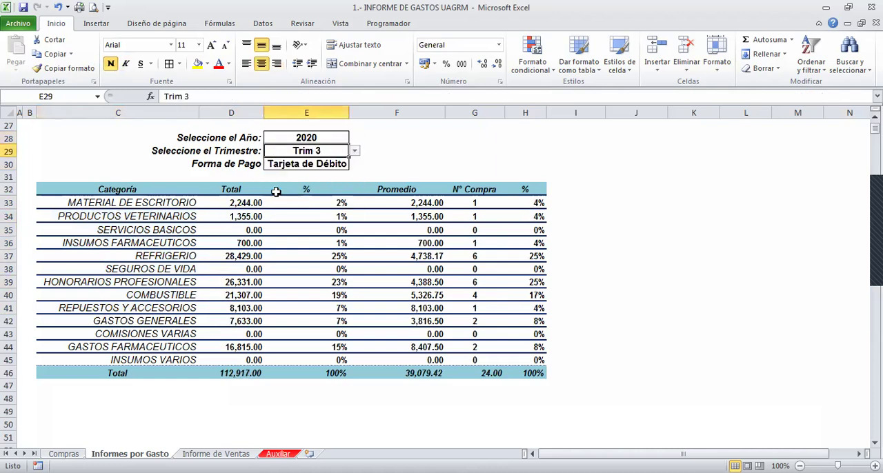
left_click(331, 164)
left_click(355, 164)
left_click(285, 199)
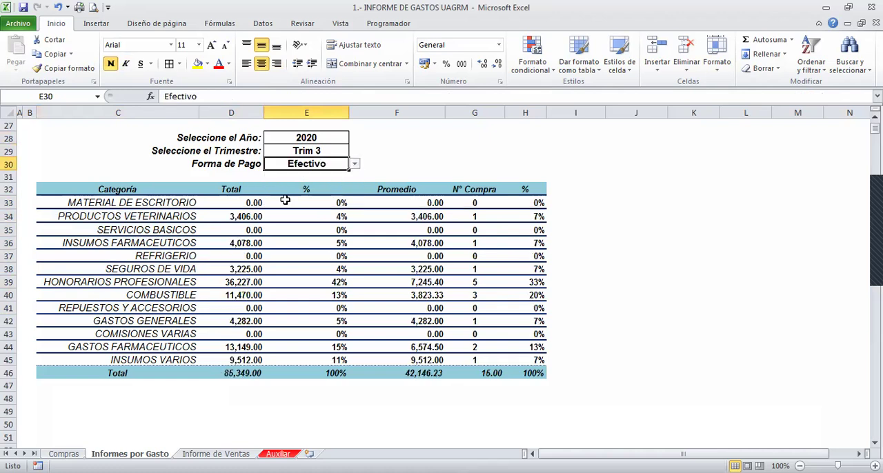
left_click(336, 229)
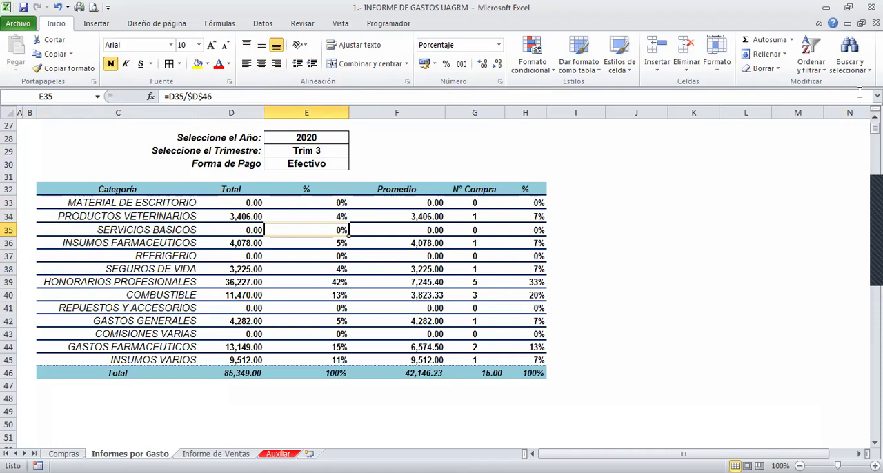
scroll(865, 126, "up", 1)
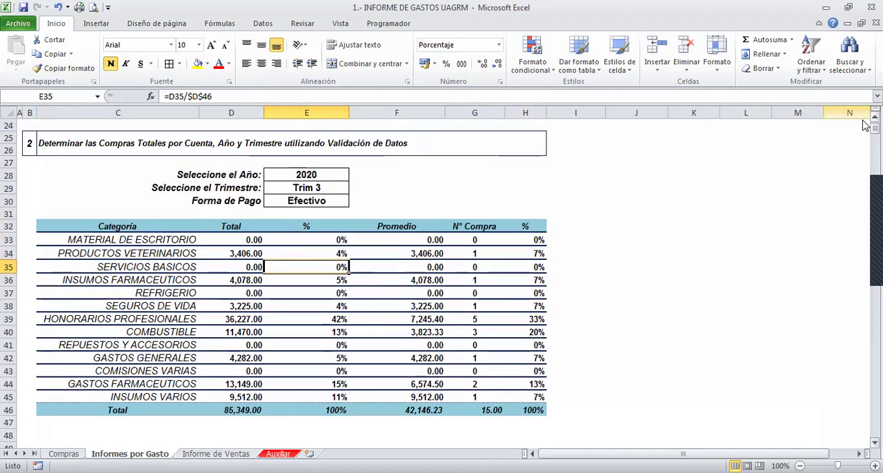